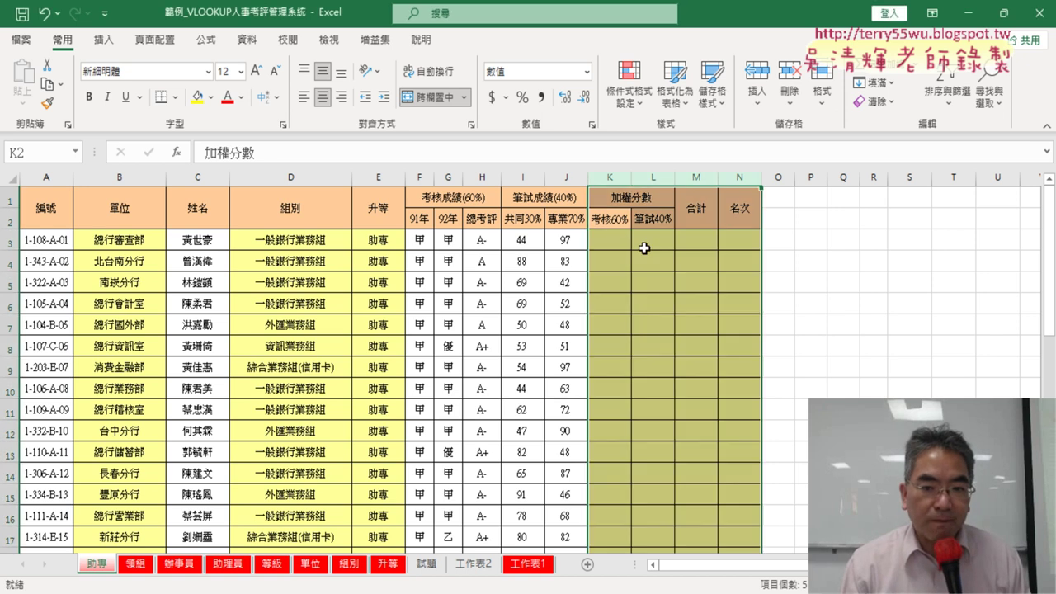
Check F3's 91年 grade and the grade lookup tables on the 等級 sheet before filling K3.
click(619, 237)
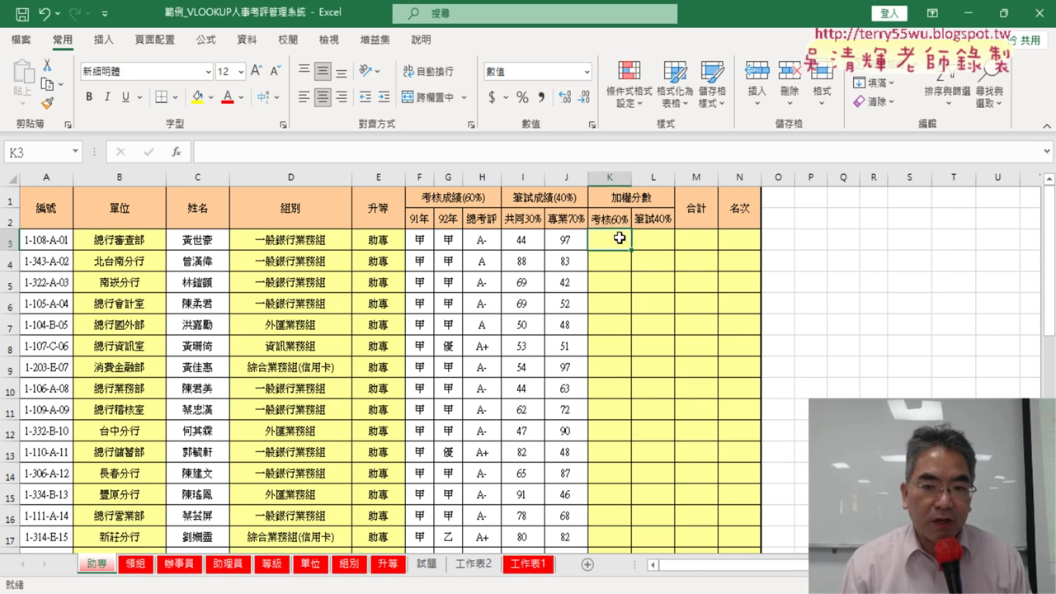
click(422, 240)
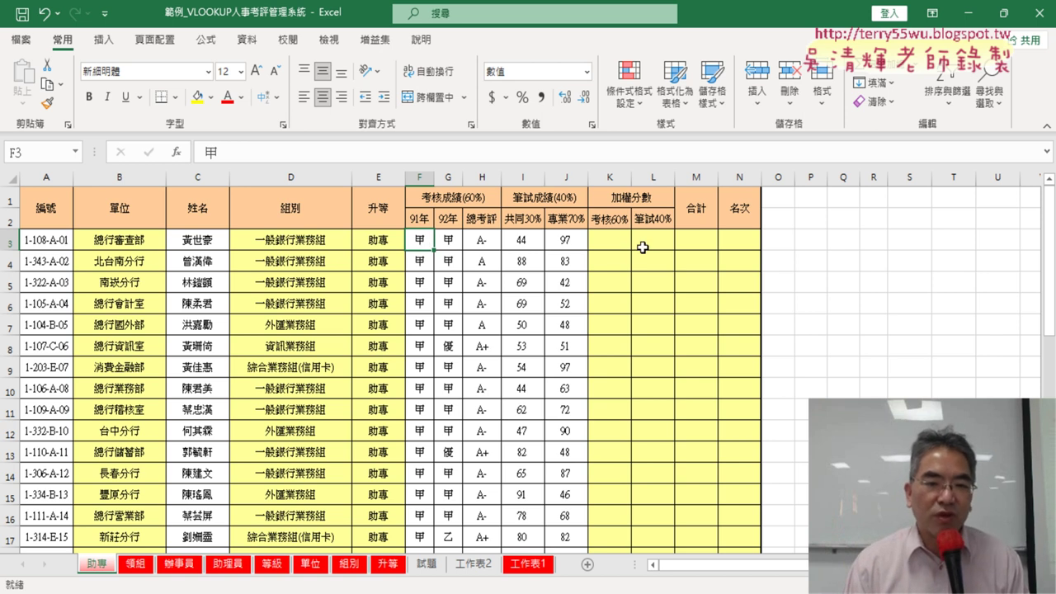
click(616, 244)
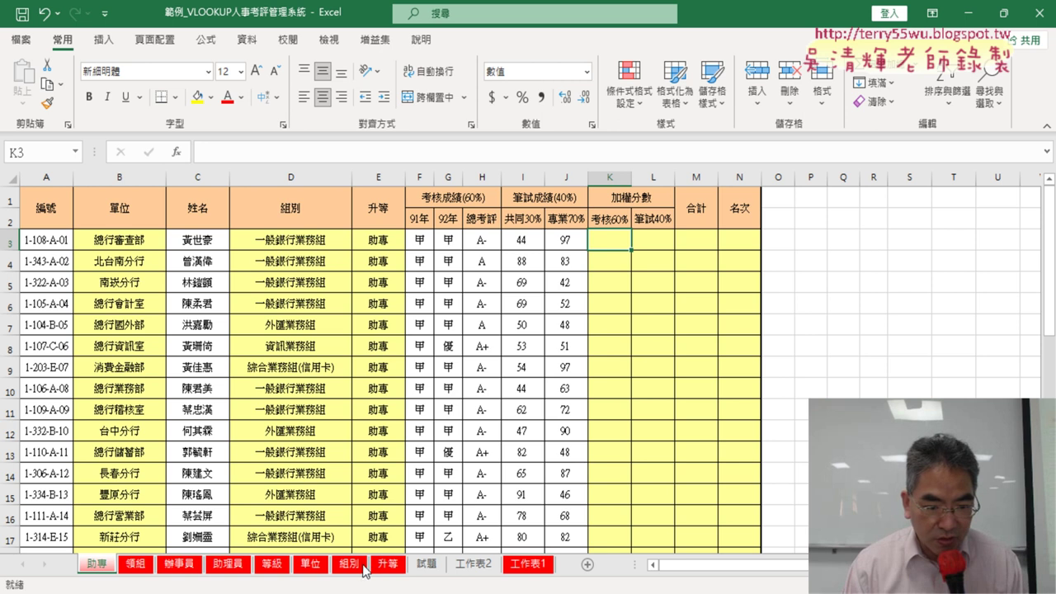
click(273, 564)
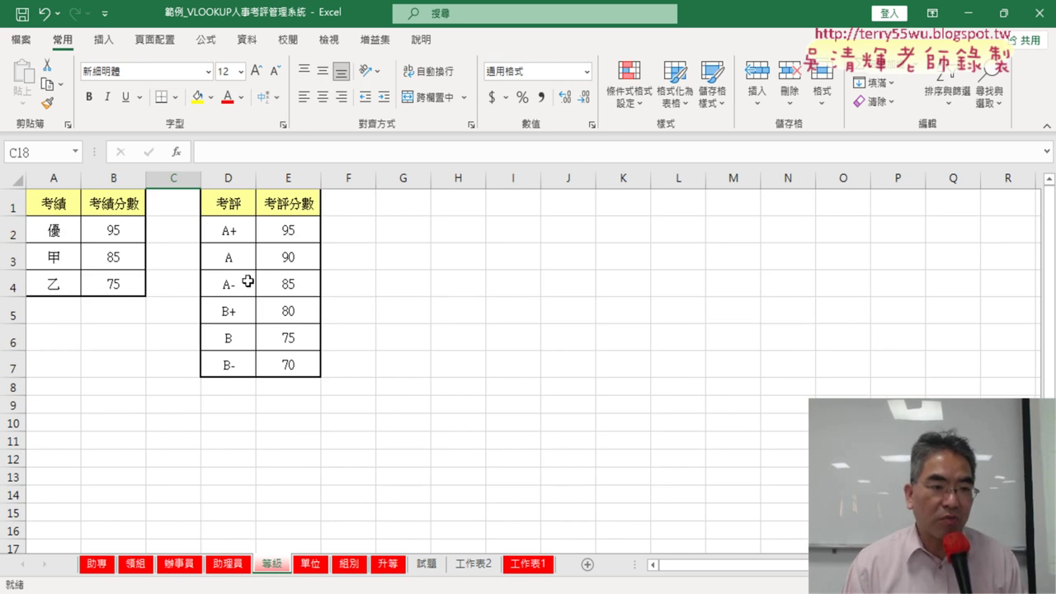
click(101, 563)
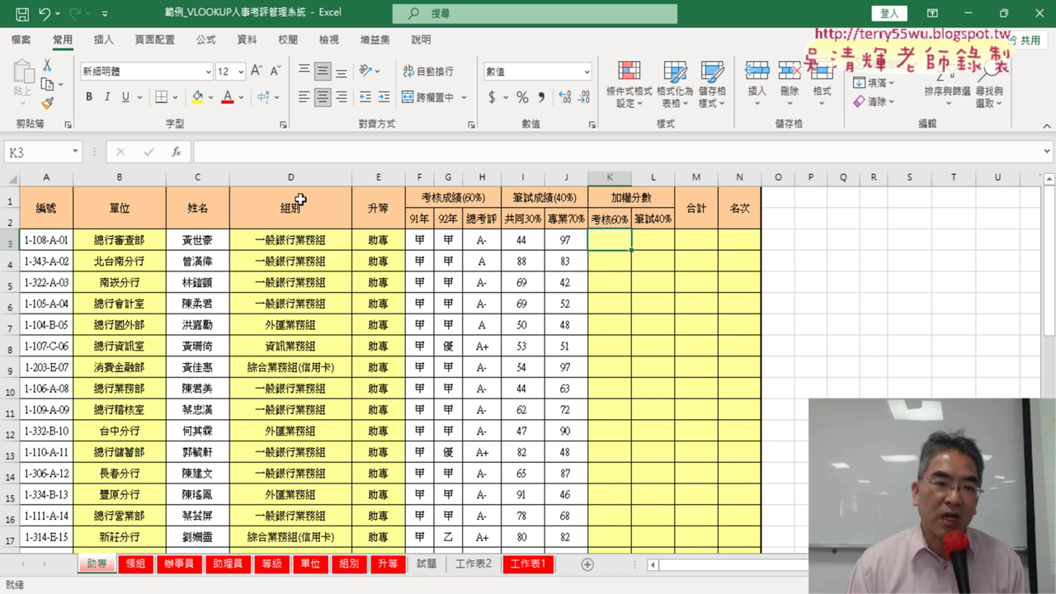
Start a VLOOKUP in K3 with F3 as the lookup value.
click(177, 156)
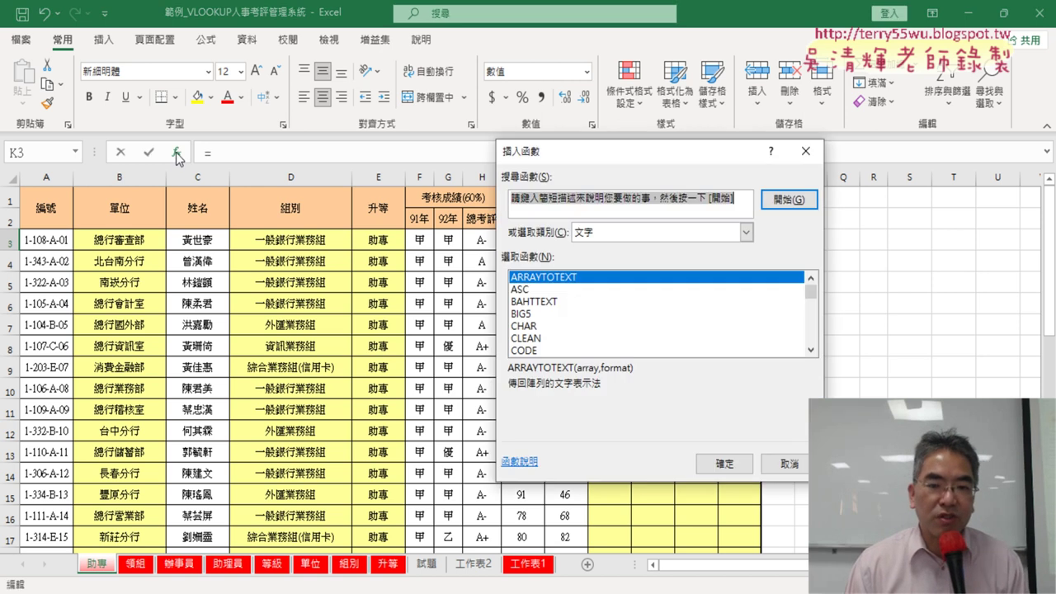
click(654, 233)
click(656, 247)
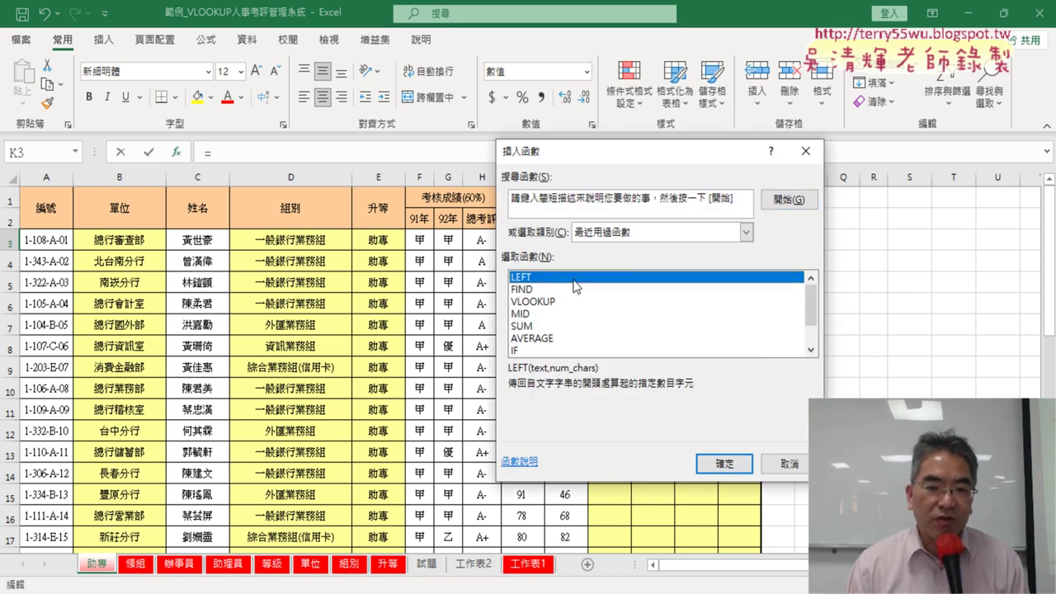
double_click(544, 305)
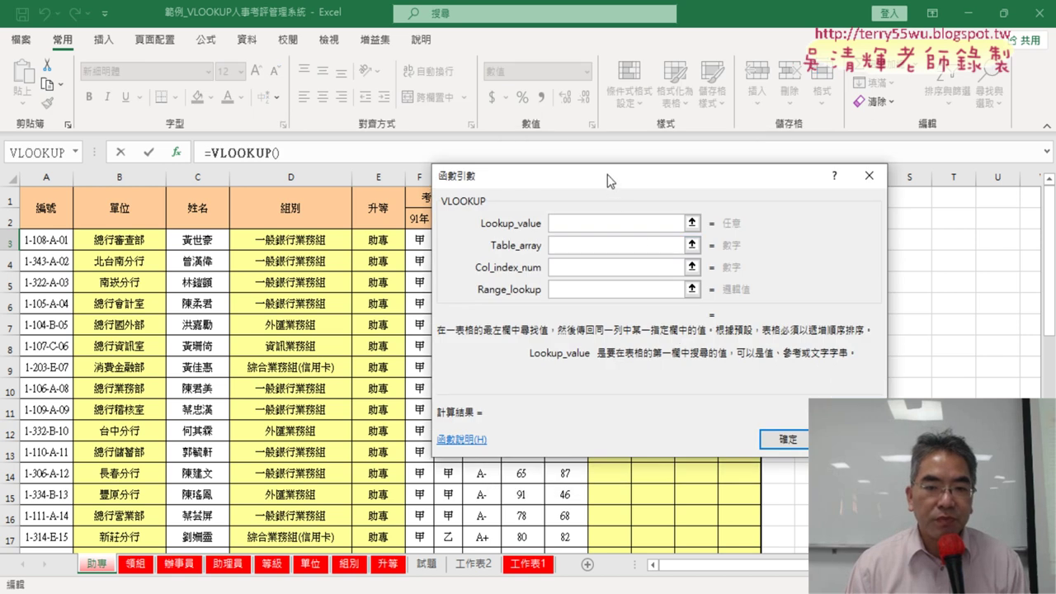
drag(543, 218, 439, 281)
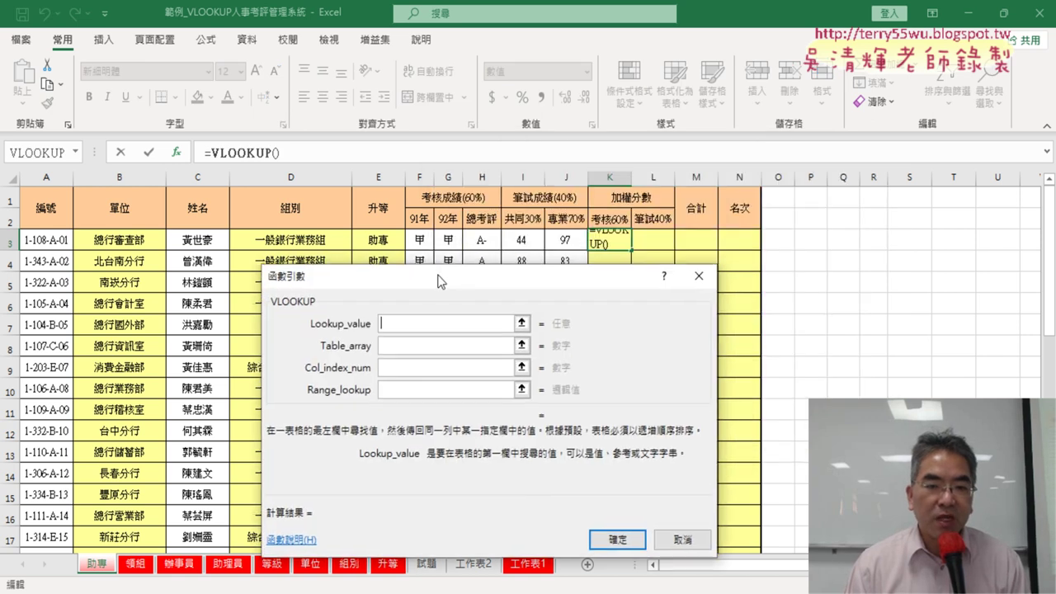
click(420, 239)
click(413, 346)
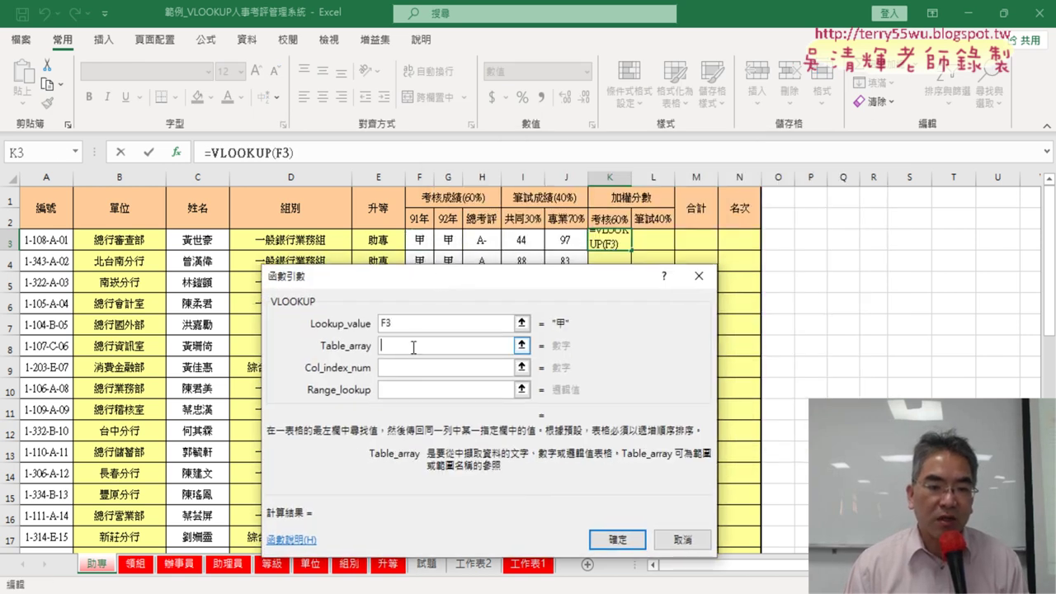
Finish the VLOOKUP with the 考績等級 named range, column 2 and exact match 0, giving 85.0.
key(F3)
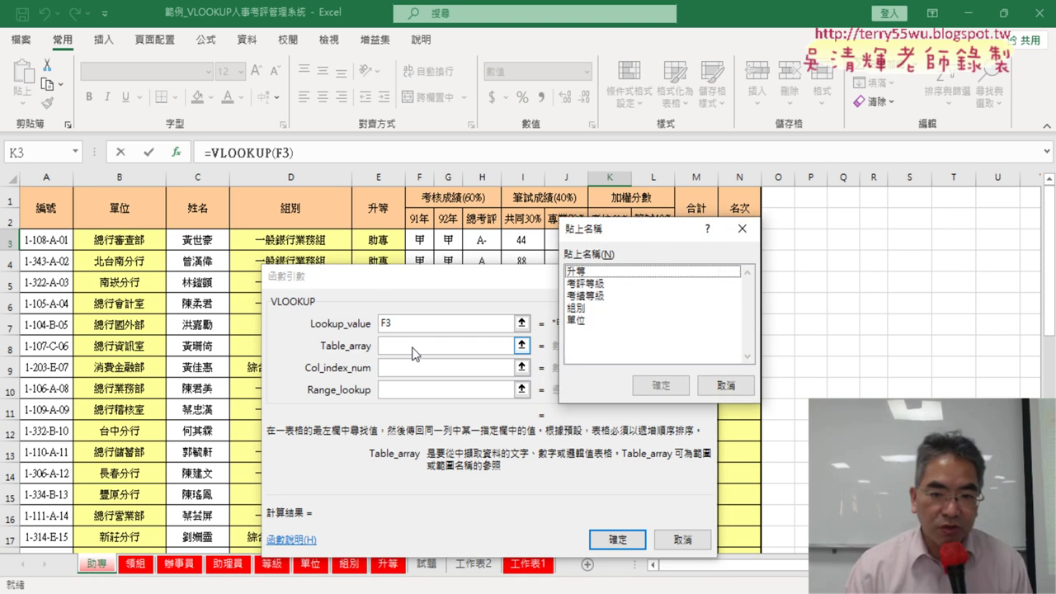
click(629, 302)
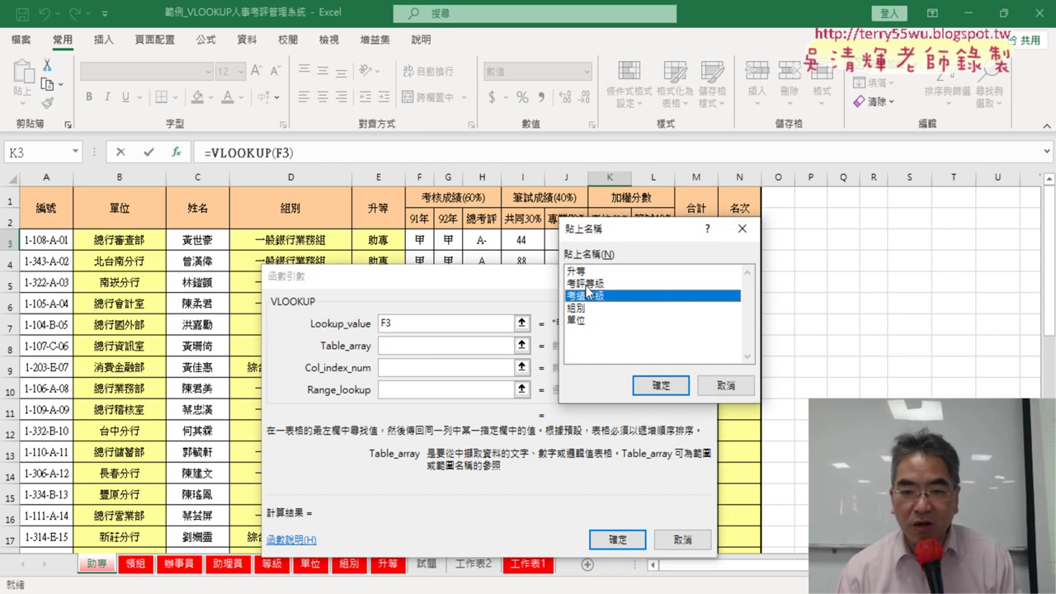
click(681, 387)
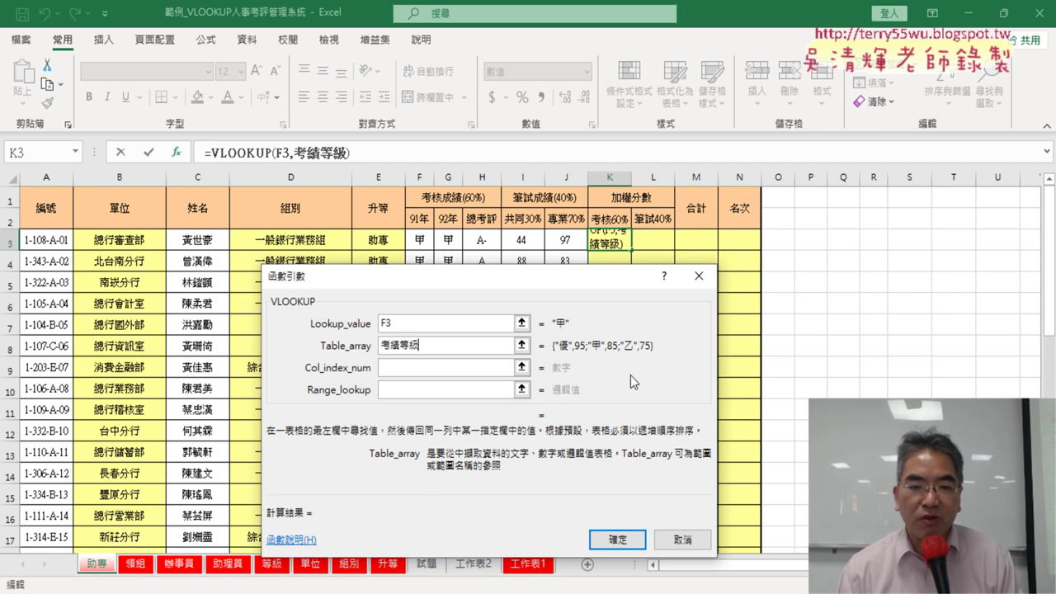
click(402, 368)
text(2)
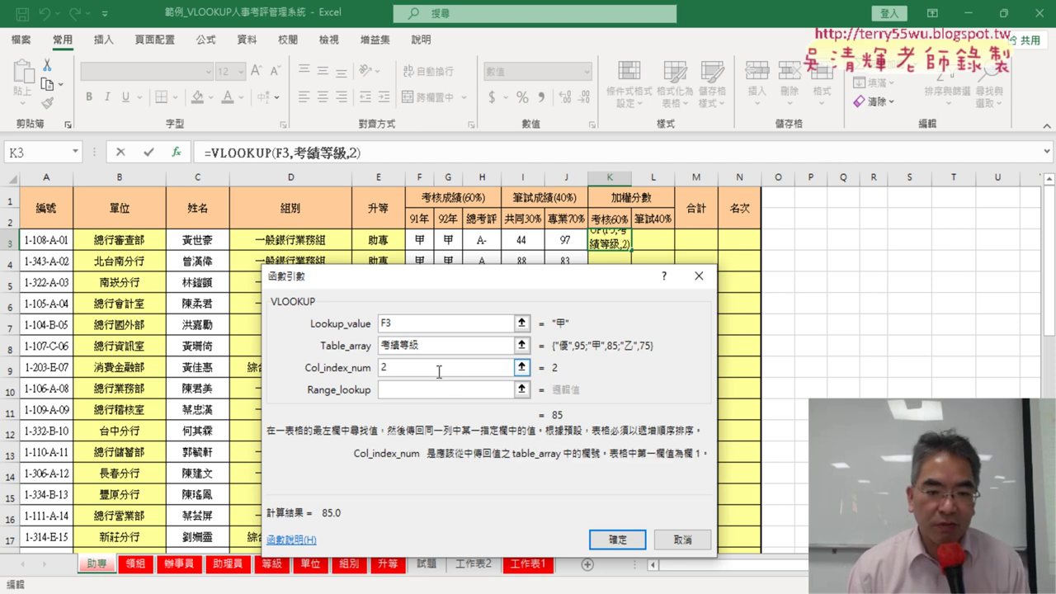
click(441, 391)
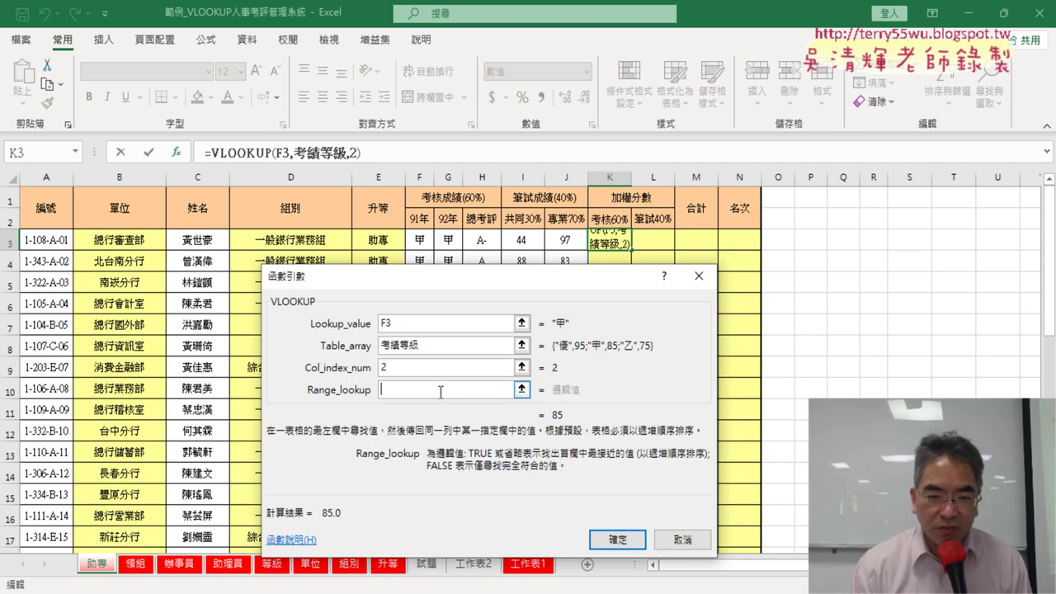
text(0)
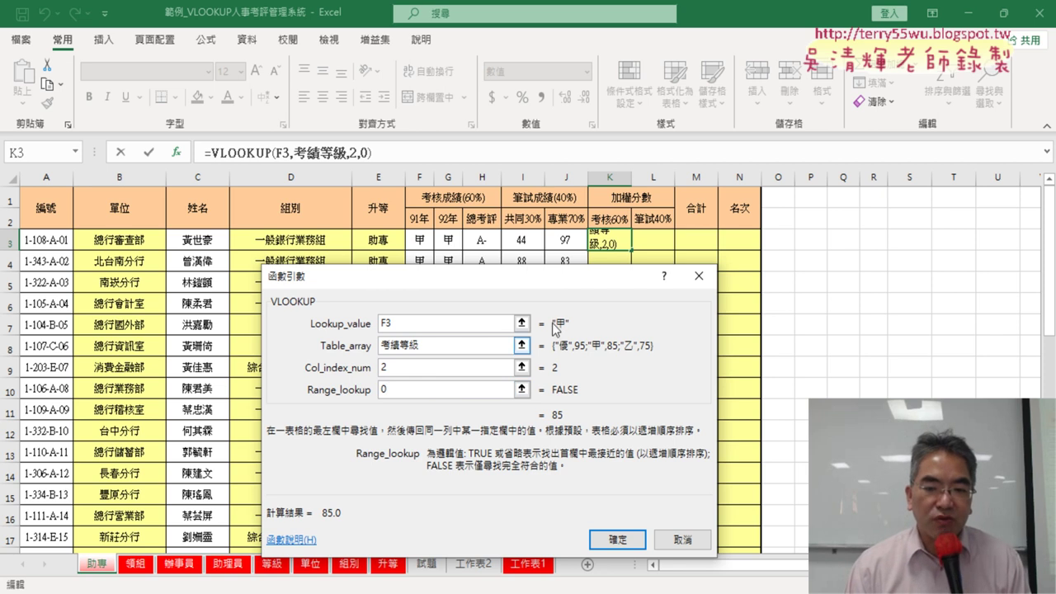
click(617, 539)
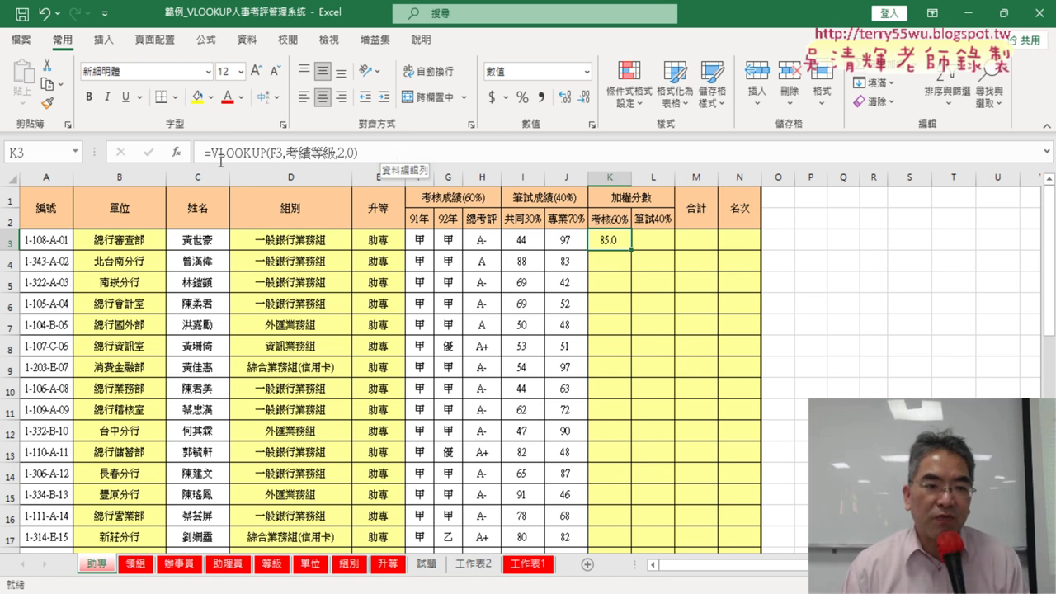
Cut the VLOOKUP text from K3's formula, leaving only the equals sign.
drag(211, 153, 425, 156)
right_click(326, 157)
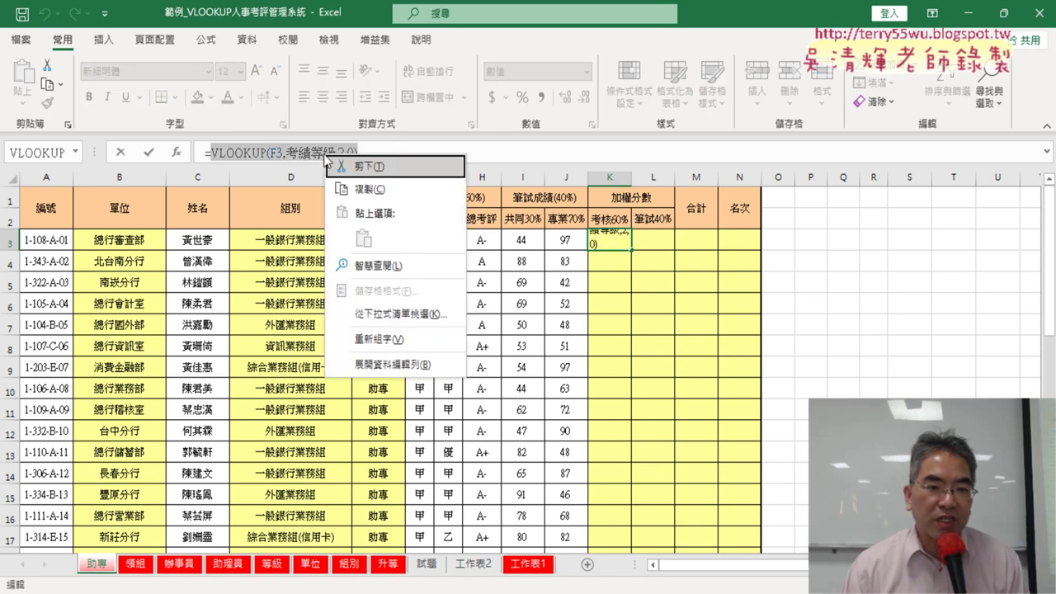
click(370, 167)
click(176, 153)
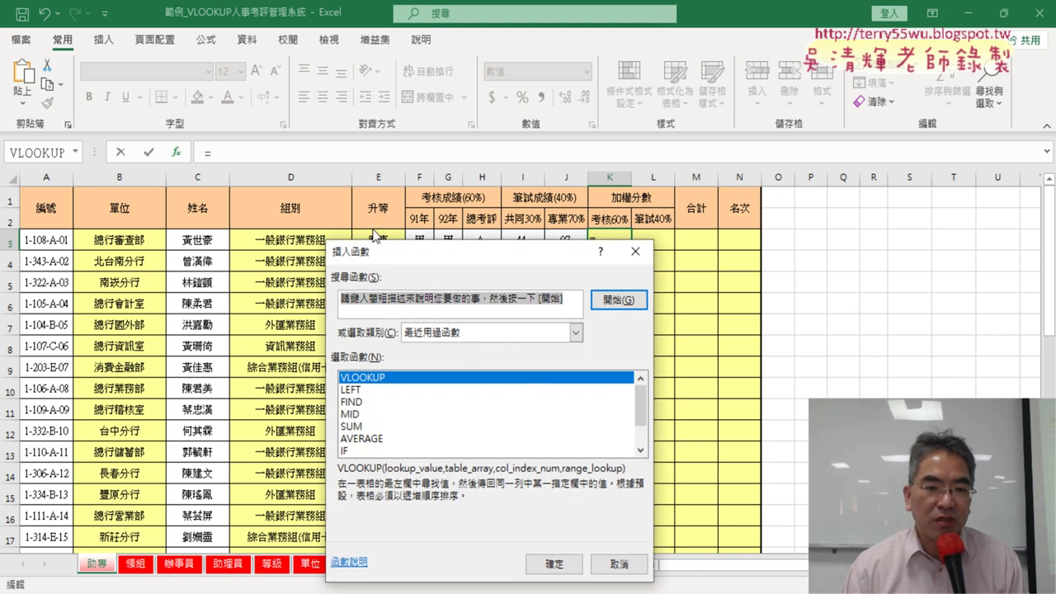
drag(472, 183, 390, 98)
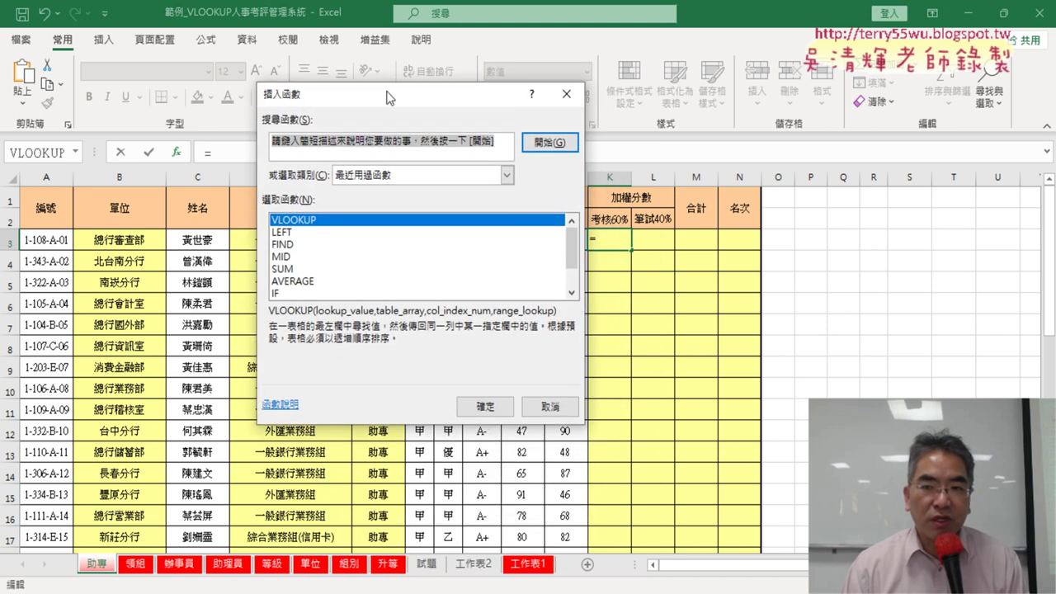
click(578, 93)
click(917, 74)
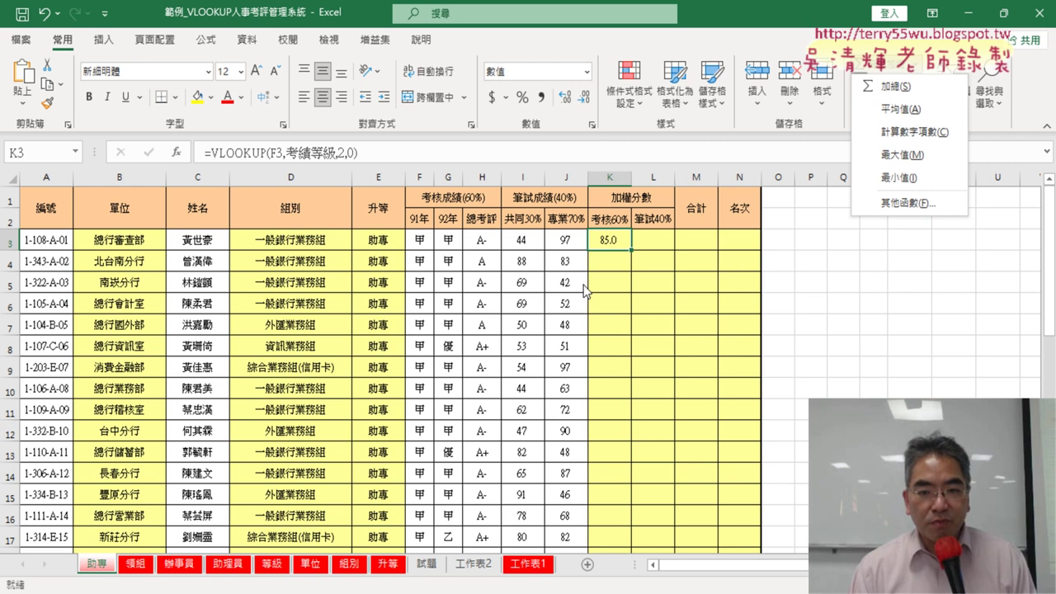
click(612, 242)
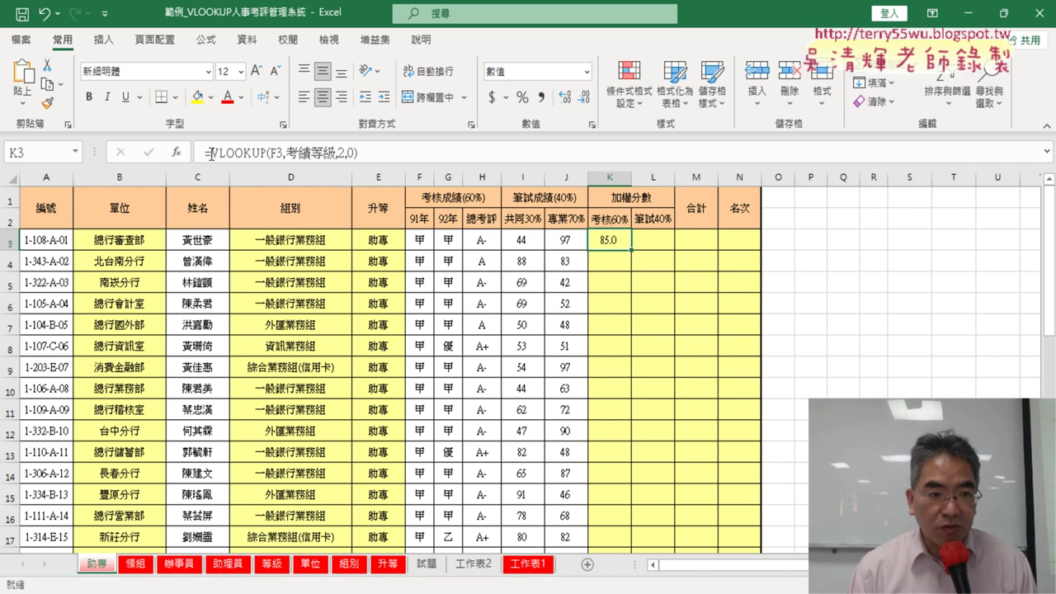
Cut the remaining formula text, try an AutoSum Average, then delete it so K3 is empty.
drag(211, 153, 359, 153)
right_click(341, 154)
click(472, 161)
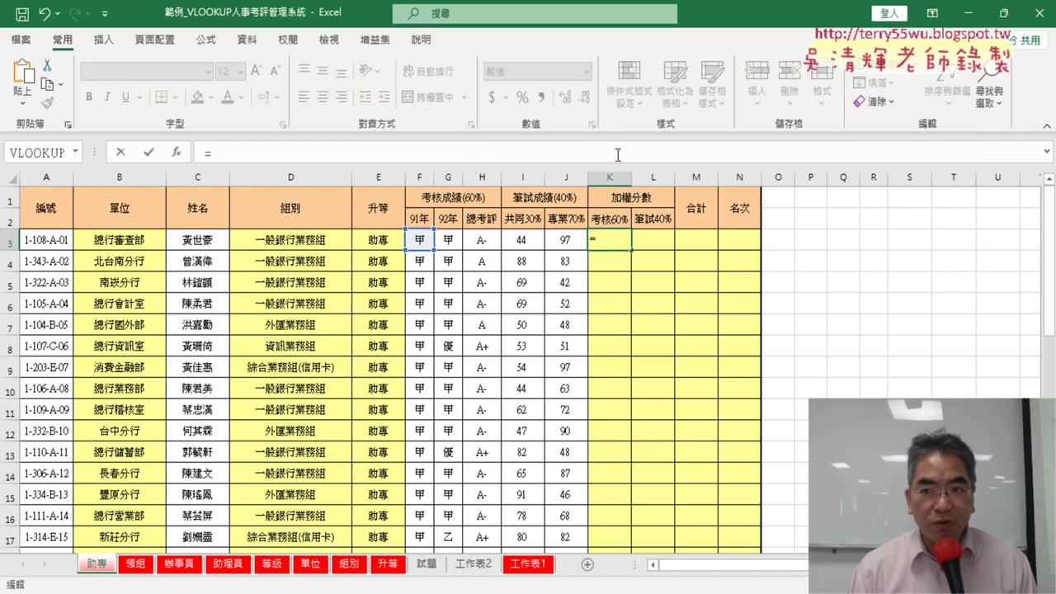
key(ctrl+Return)
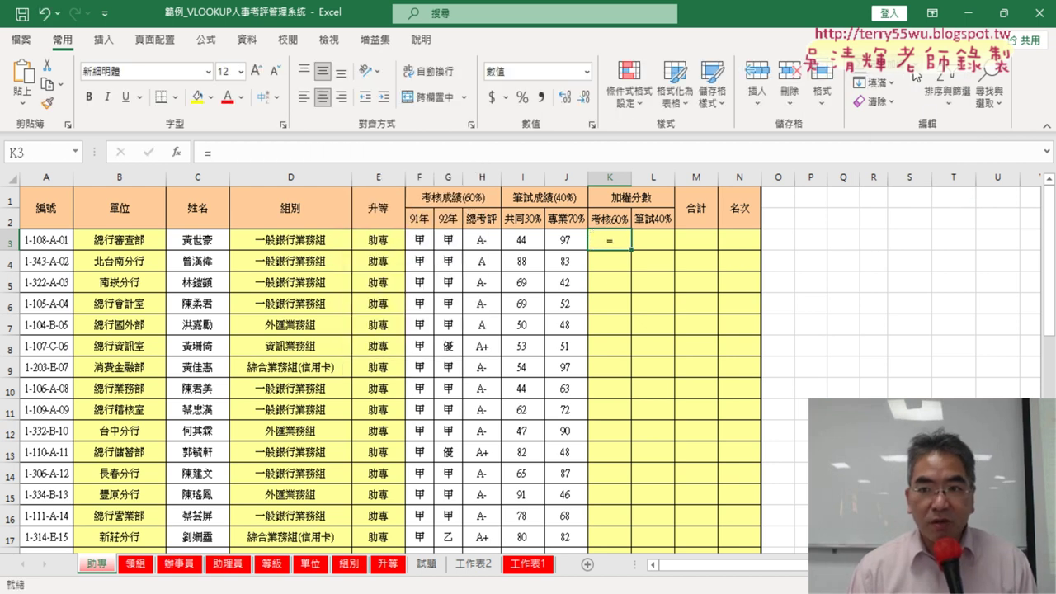
click(913, 71)
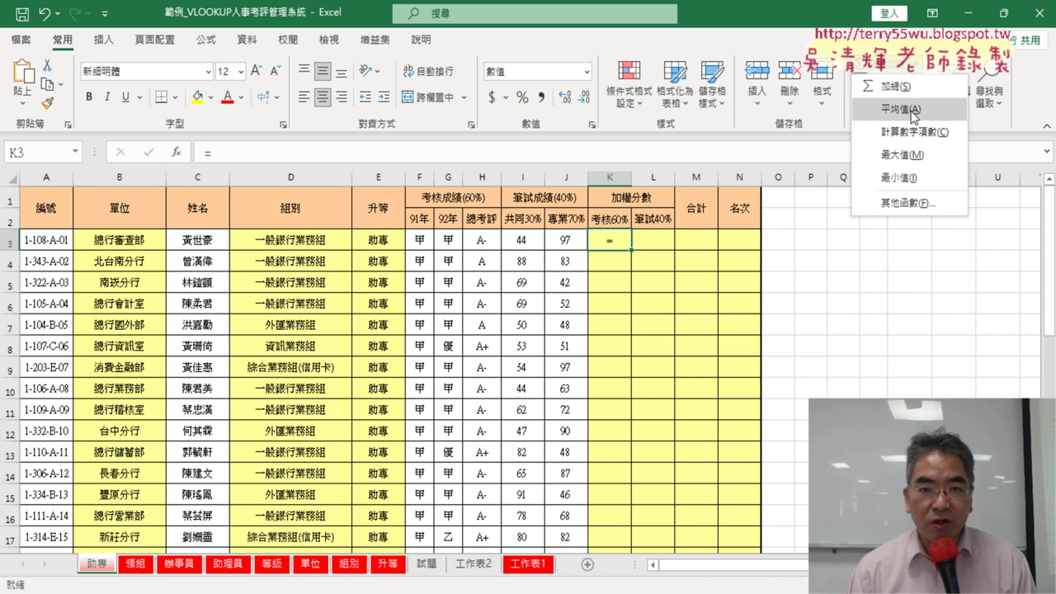
click(910, 110)
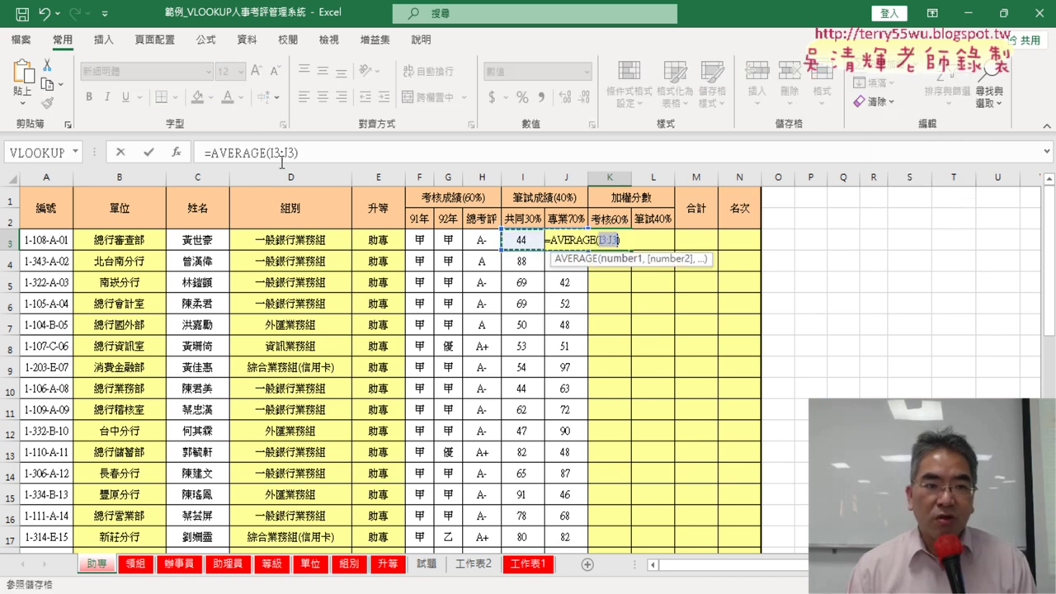
drag(299, 152, 204, 153)
key(BackSpace)
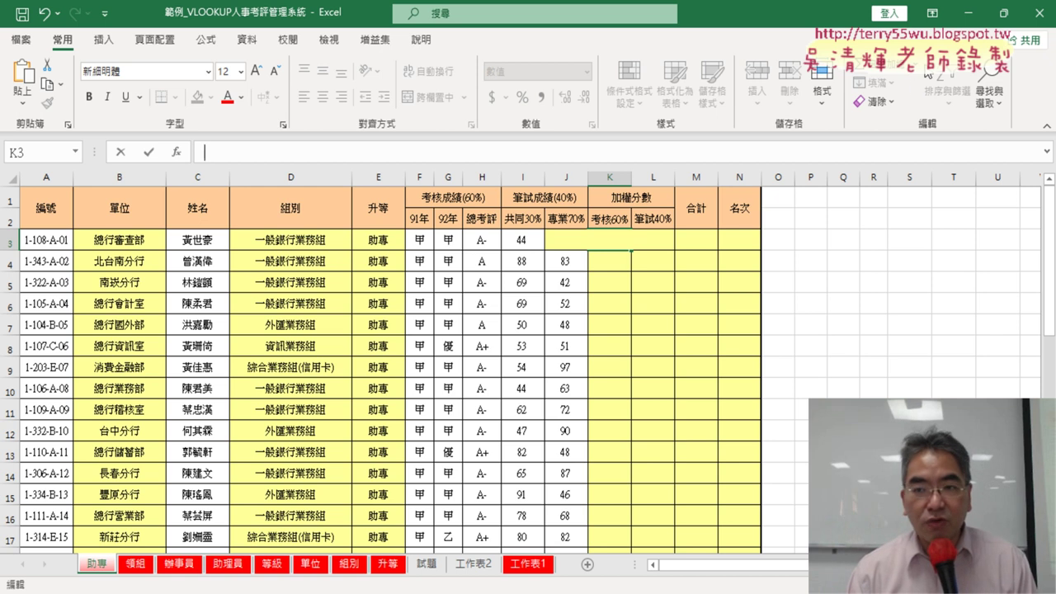
Choose AVERAGE from the 統計 function category for K3.
click(177, 153)
click(451, 177)
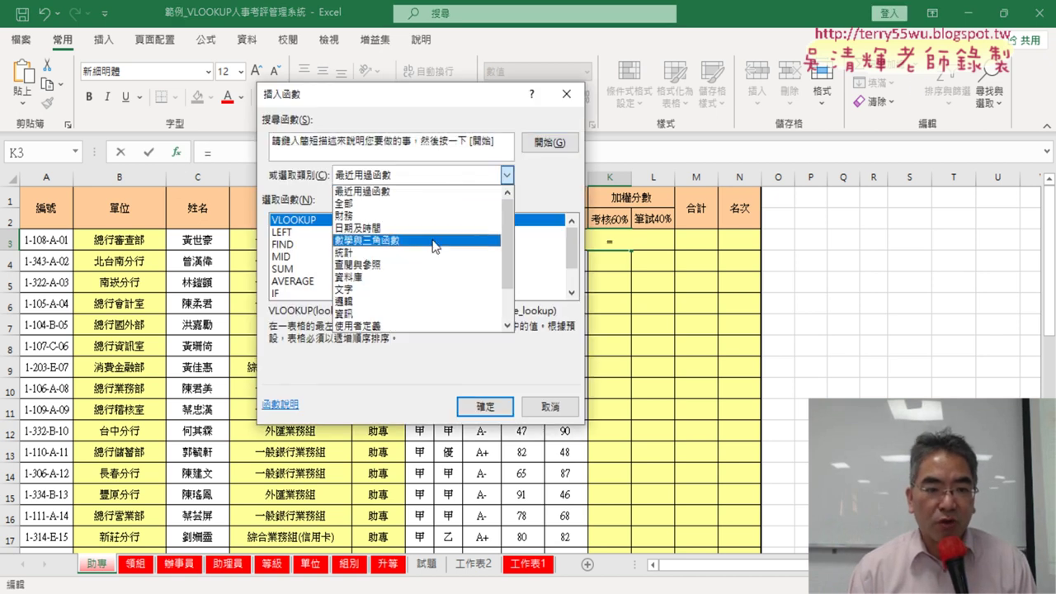
click(432, 255)
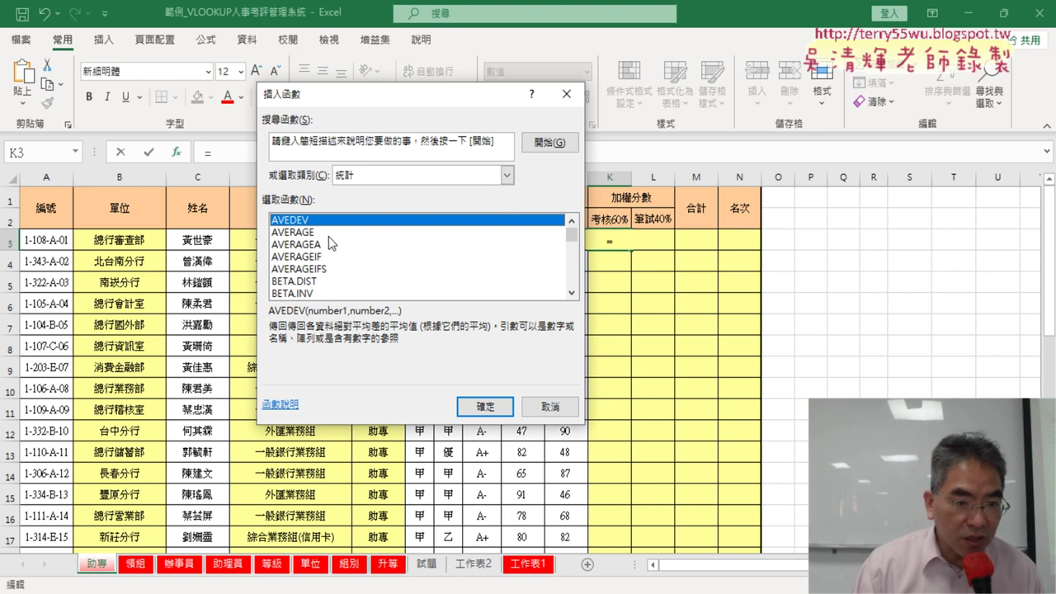
click(314, 235)
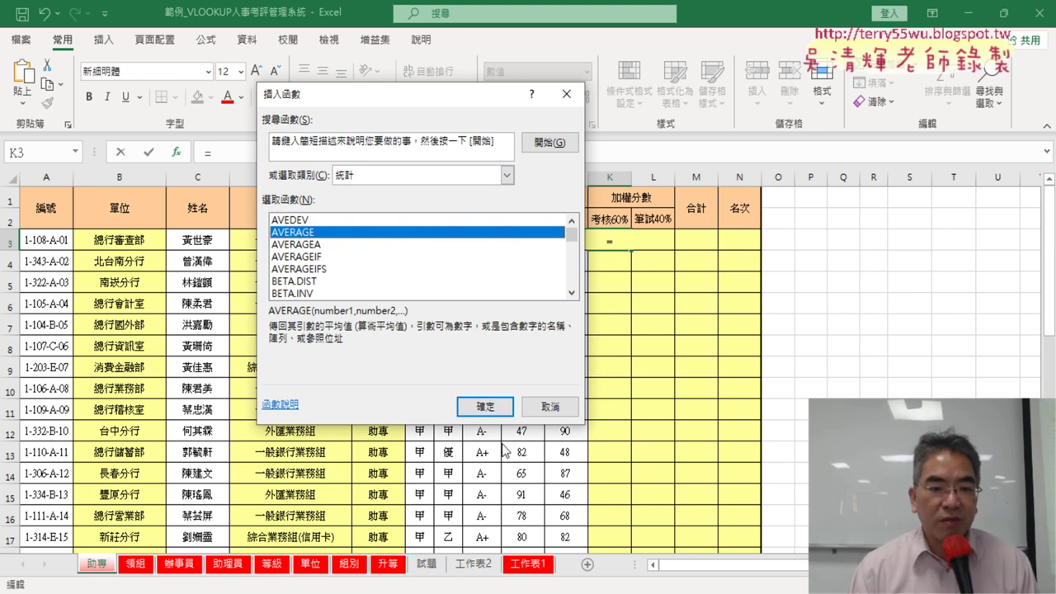
click(475, 403)
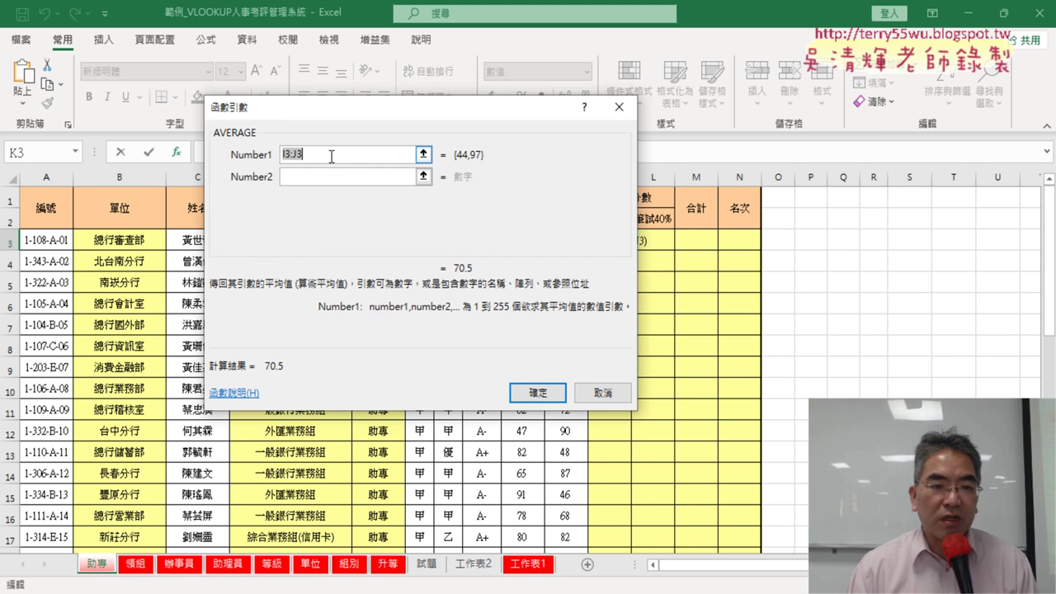
Paste VLOOKUP(F3,考績等級,2,0) into both Number1 and Number2.
right_click(332, 157)
click(368, 206)
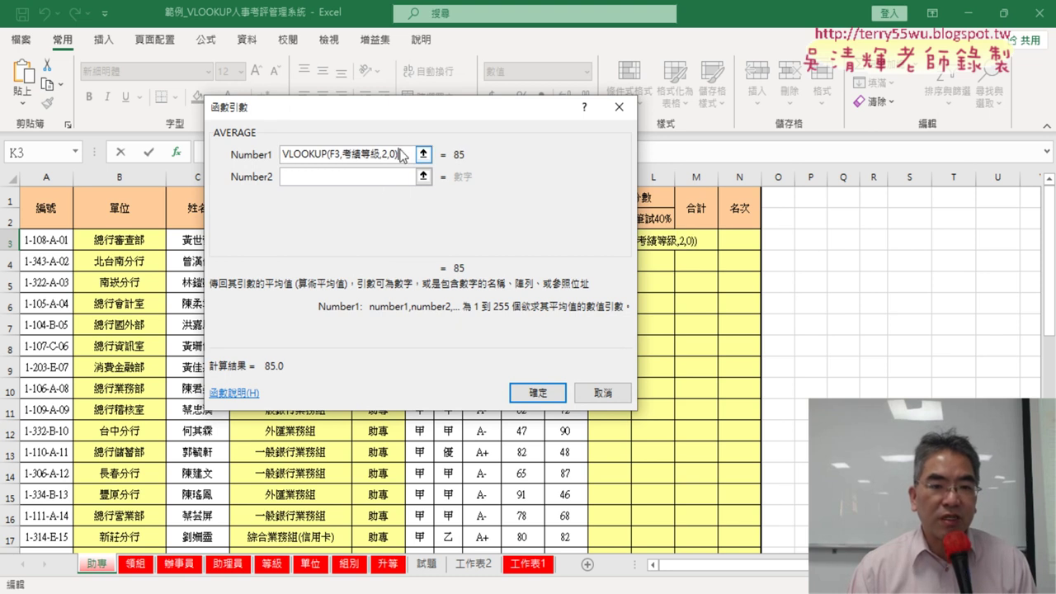
drag(377, 108, 452, 264)
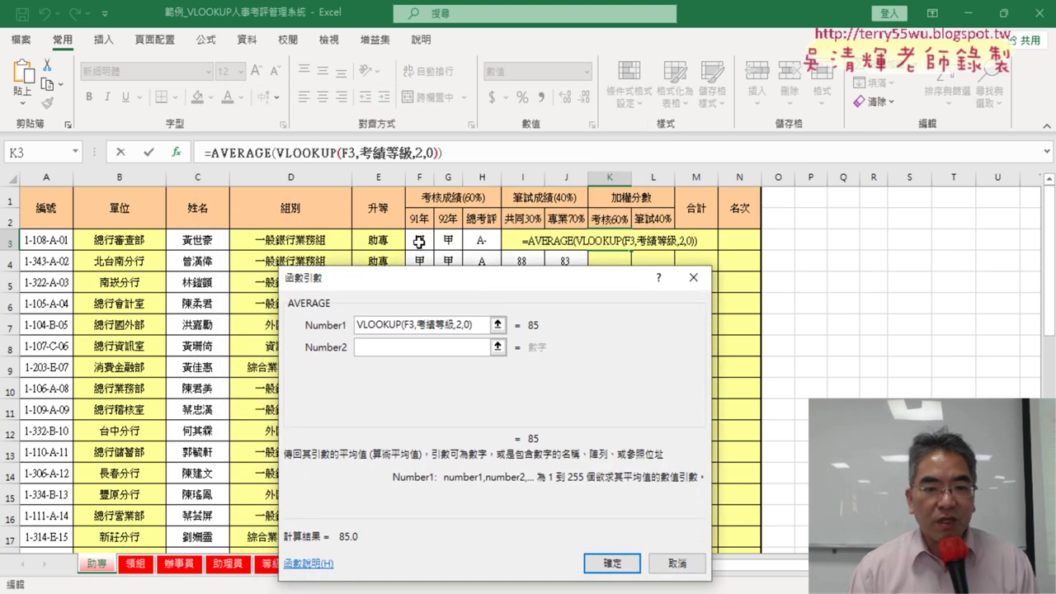
click(399, 346)
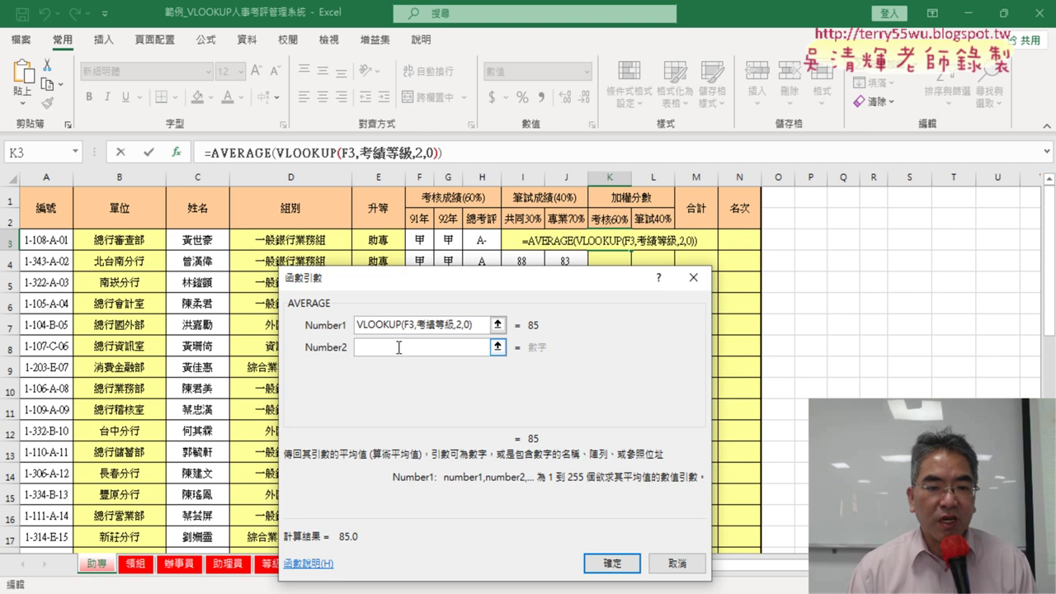
right_click(399, 348)
click(443, 397)
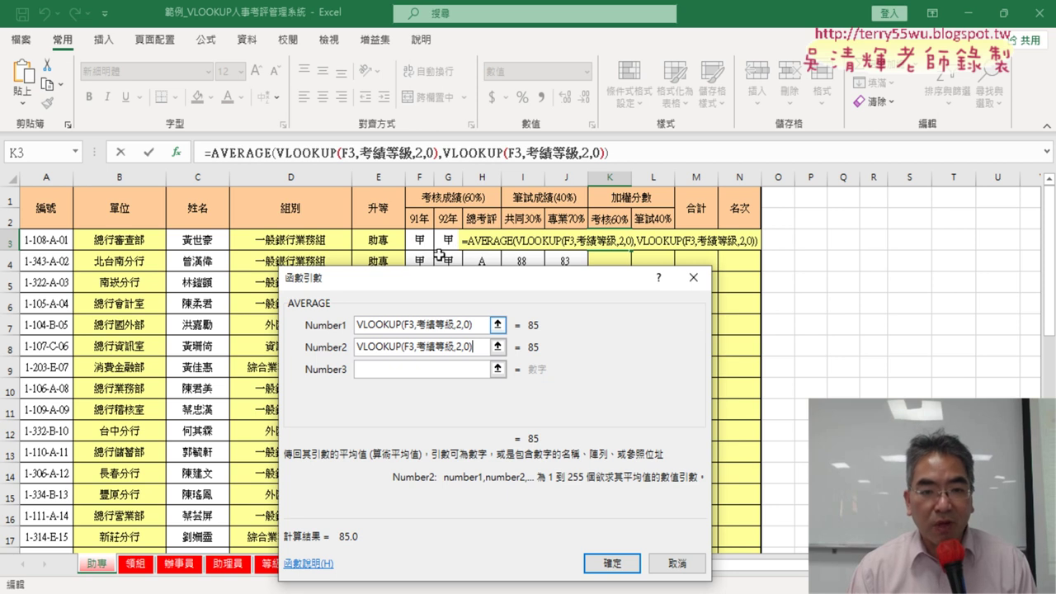
Change the second lookup to G3 and paste a third VLOOKUP argument.
double_click(405, 347)
text(G3)
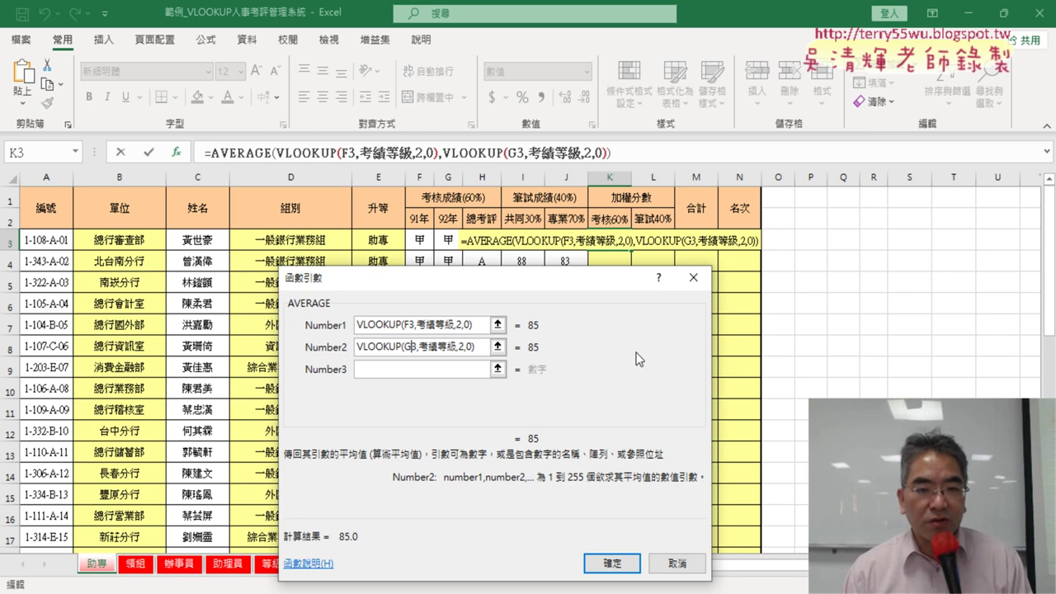
click(379, 369)
right_click(381, 369)
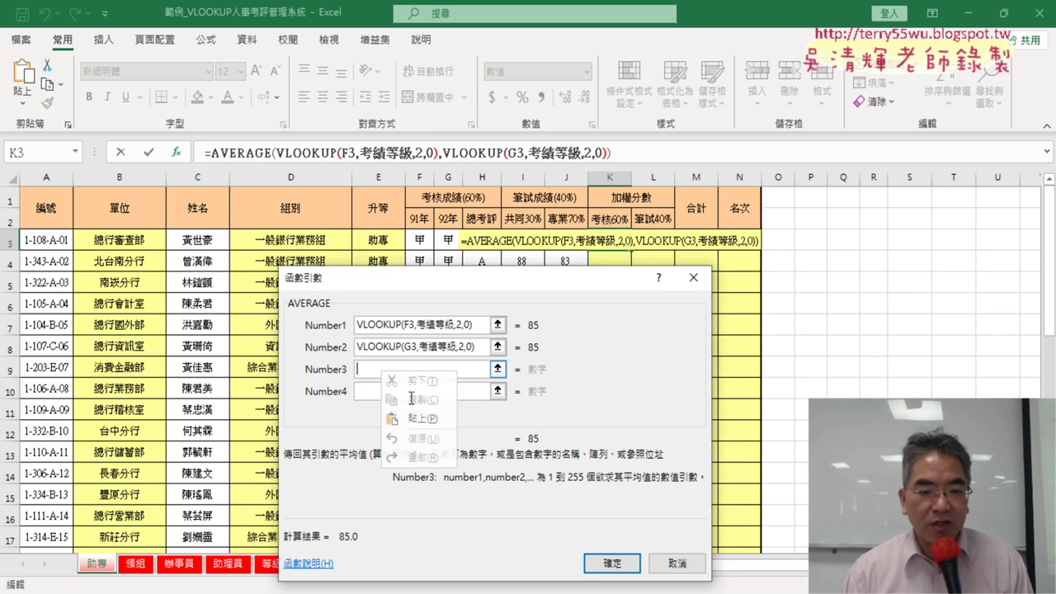
click(425, 411)
drag(504, 280, 519, 345)
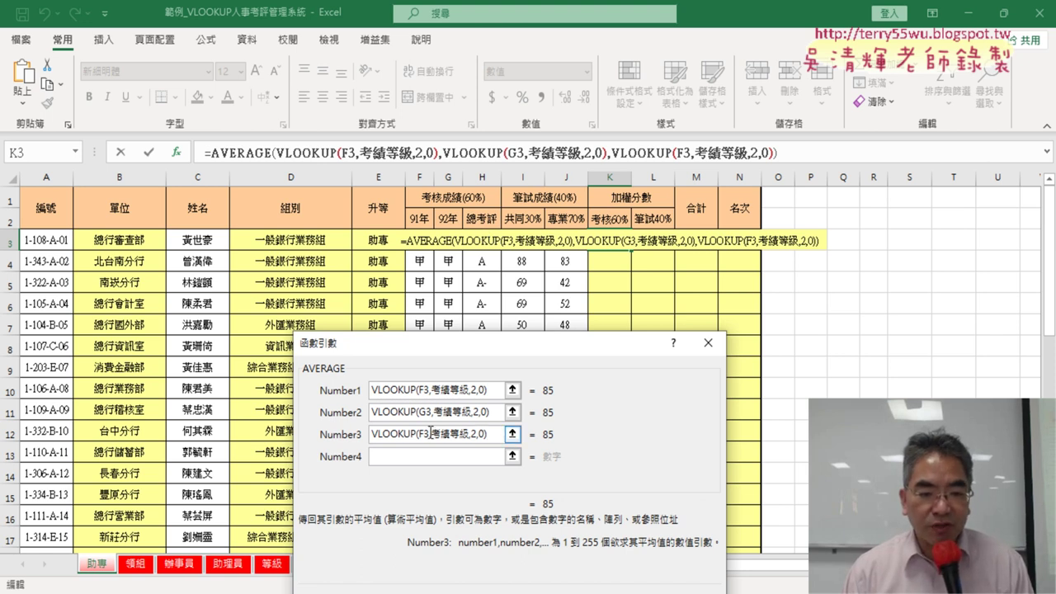
Edit the third lookup's reference and change its table name to 考評等級.
click(423, 433)
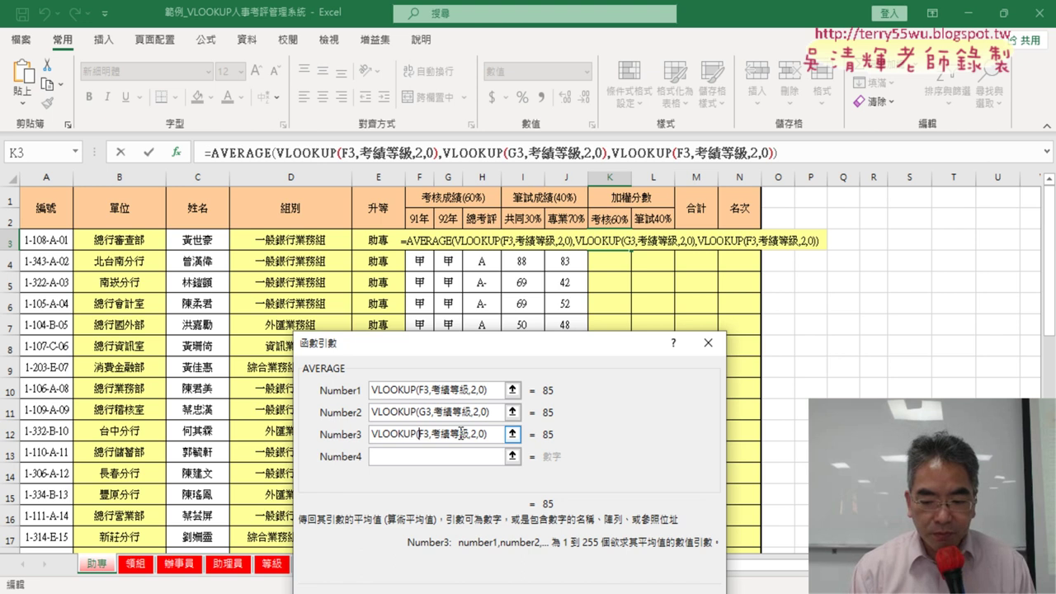
key(BackSpace)
text(H)
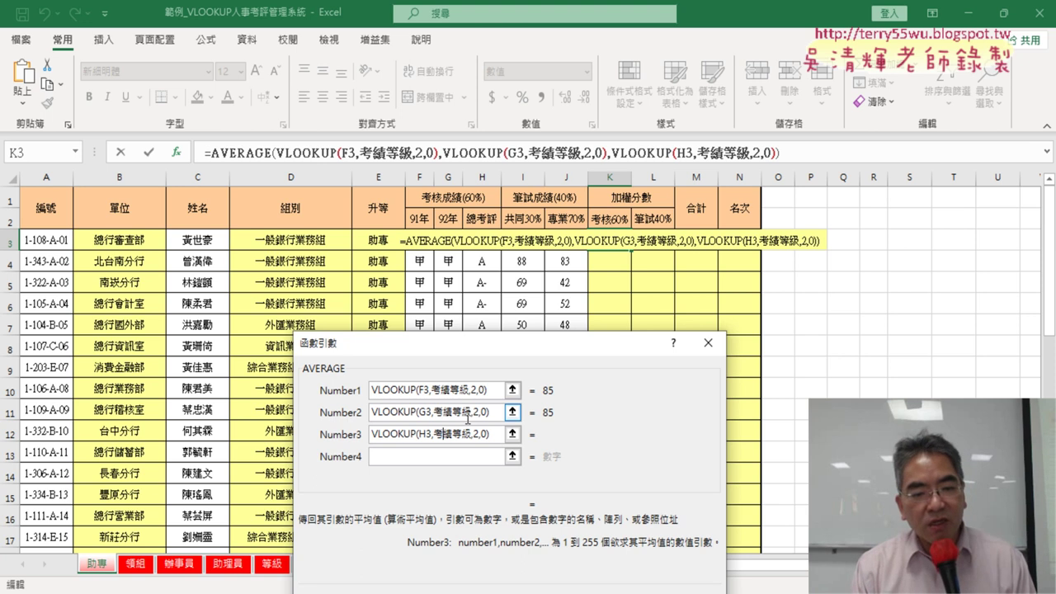
key(Delete)
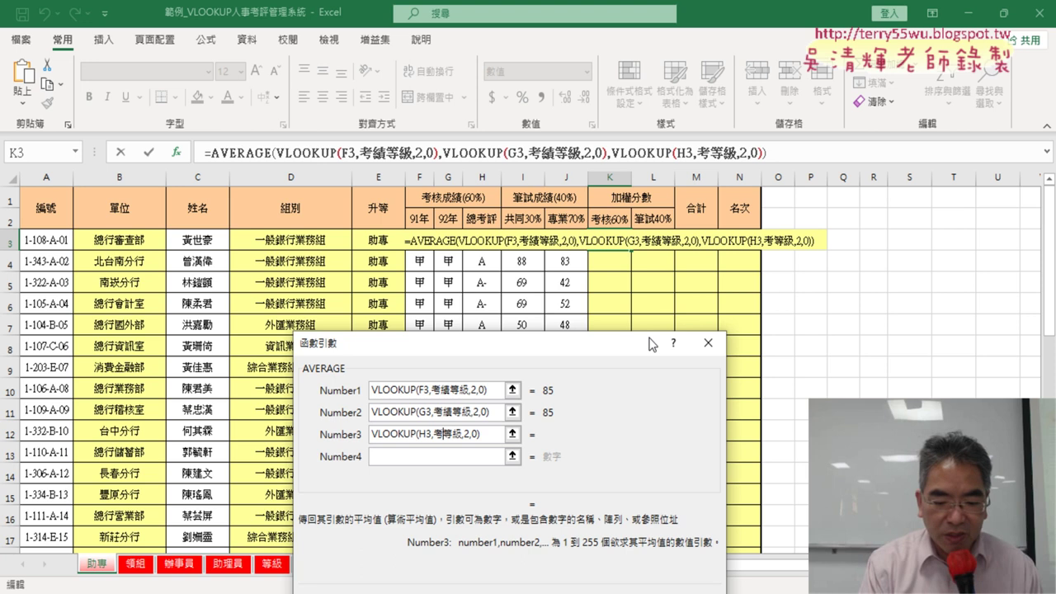
text(ㄆㄧㄥˊ)
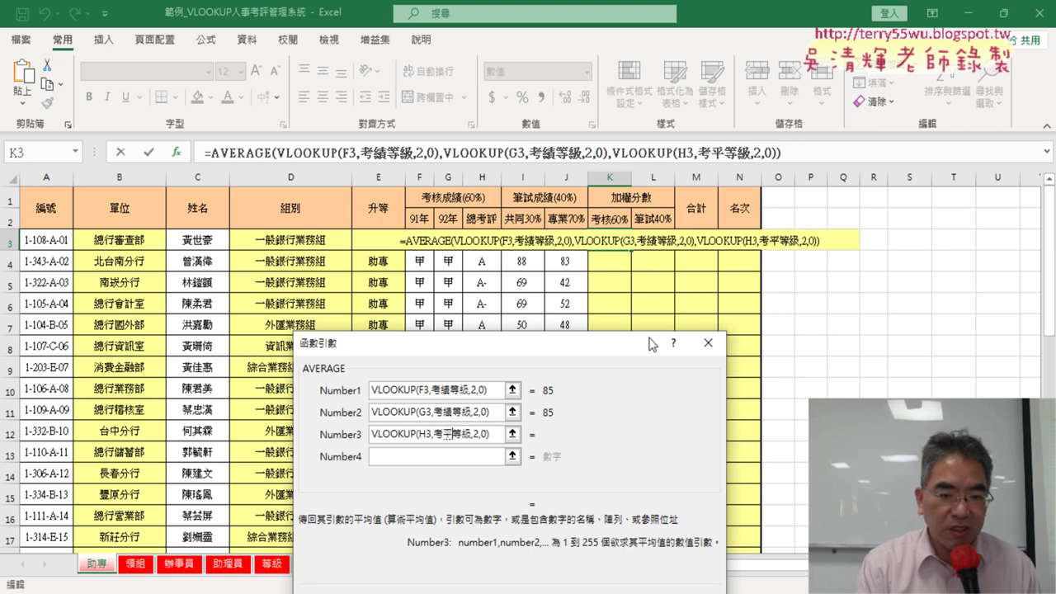
key(Down)
key(Return)
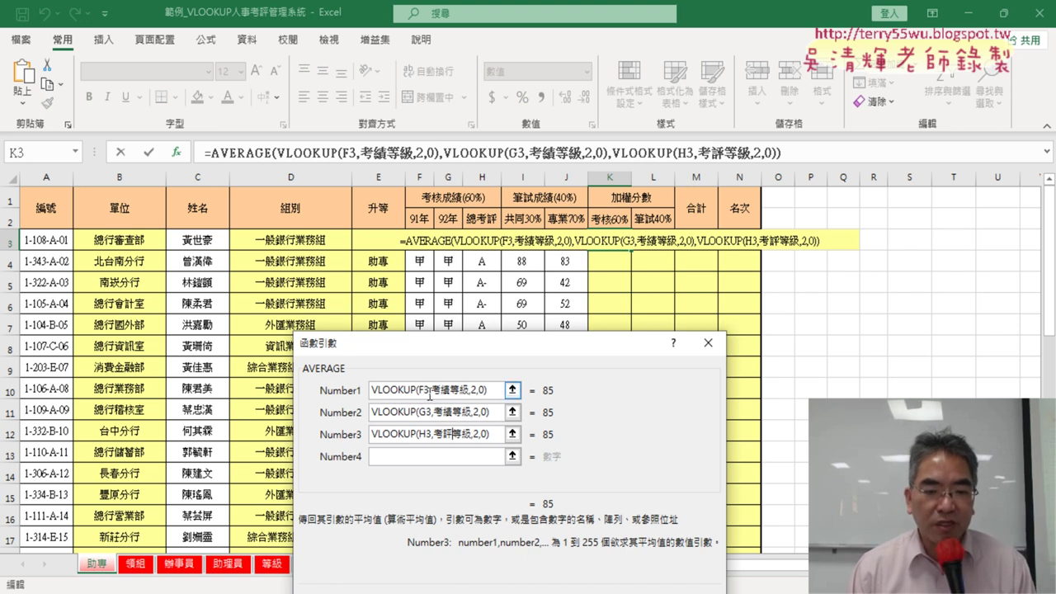
key(Tab)
key(Tab)
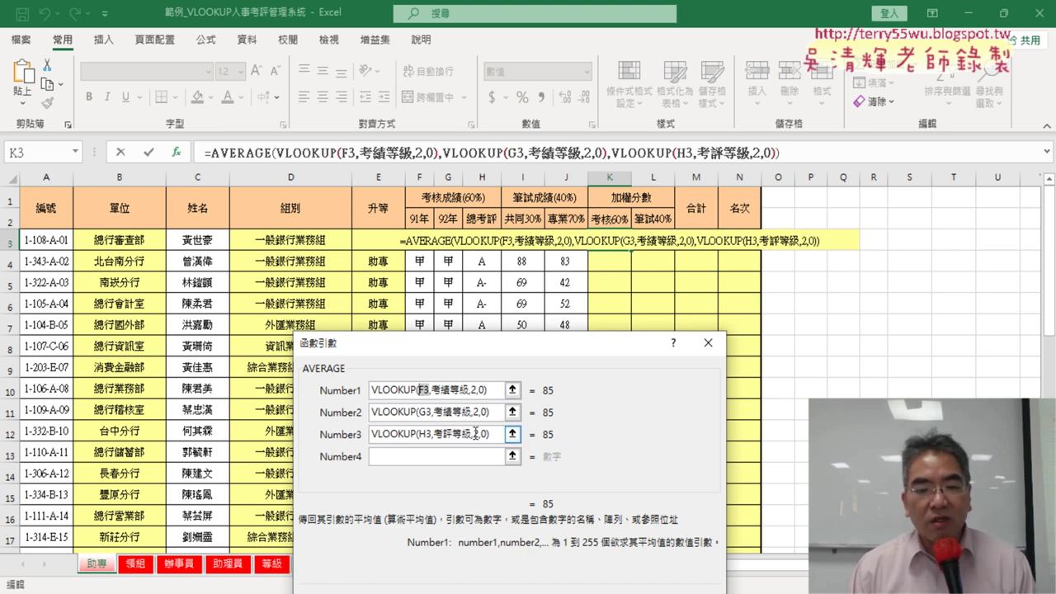
key(shift+Tab)
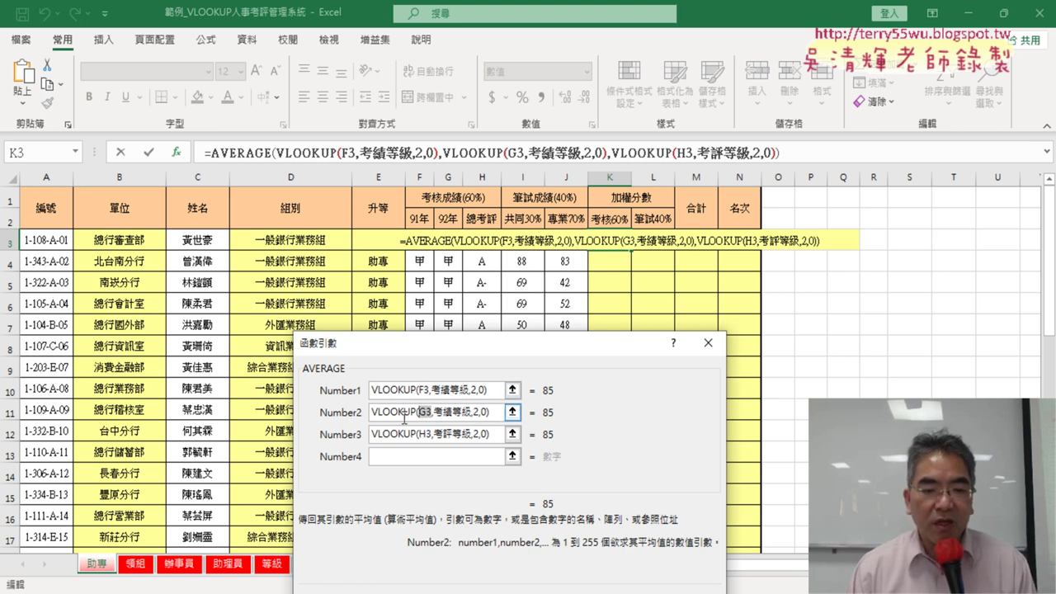
Clear the third argument's table name and list the named ranges with F3.
click(431, 437)
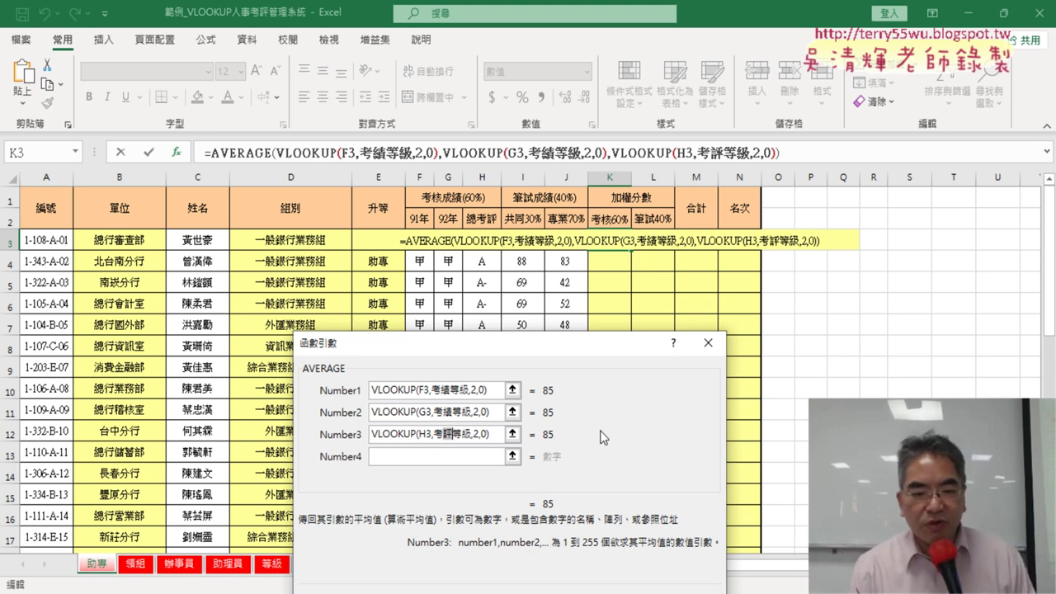
key(Delete)
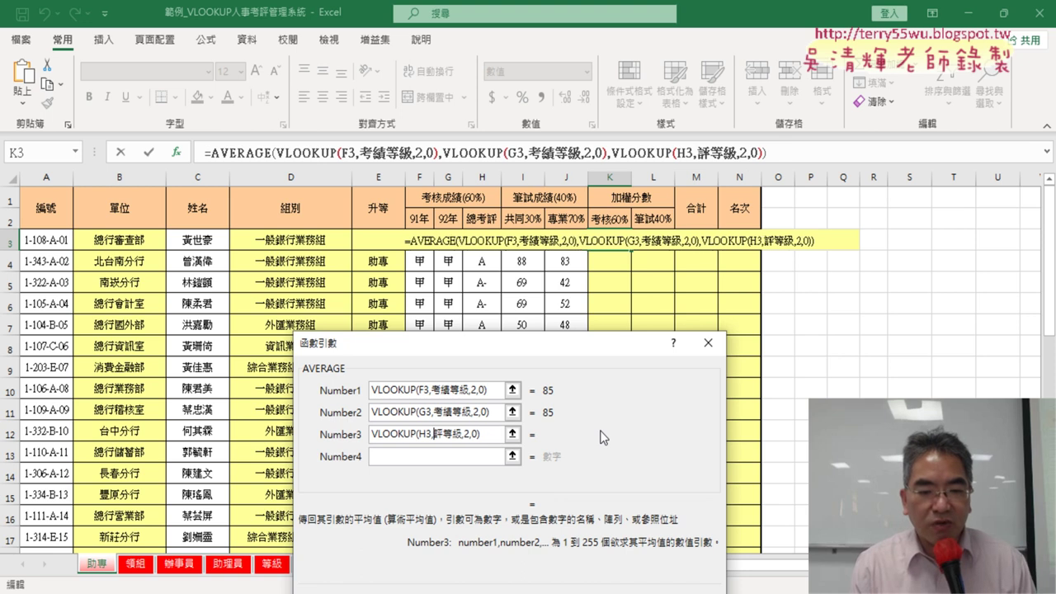
key(Delete)
key(Delete)
key(Delete)
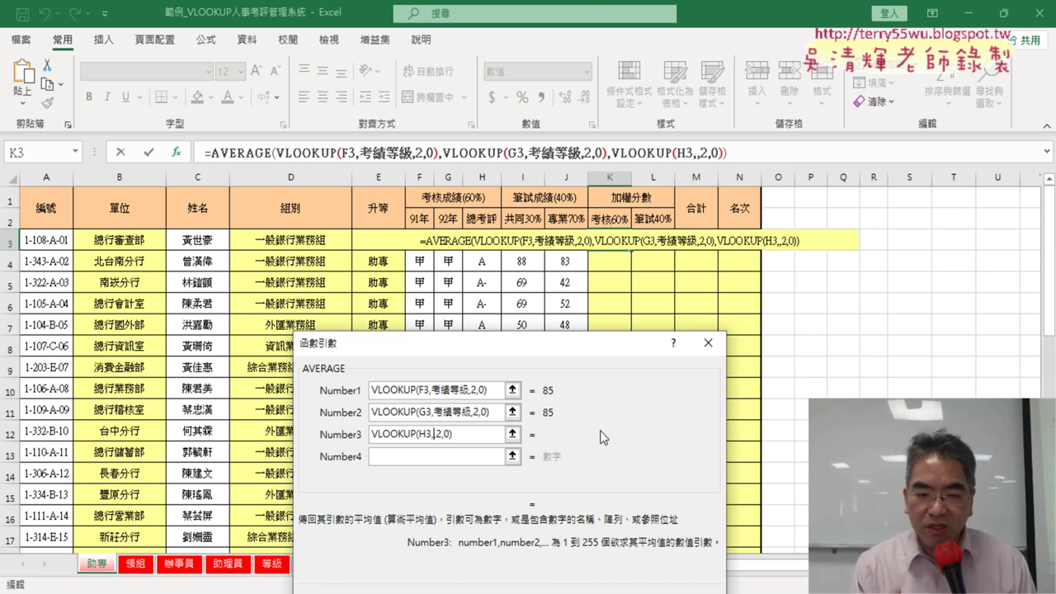
key(F3)
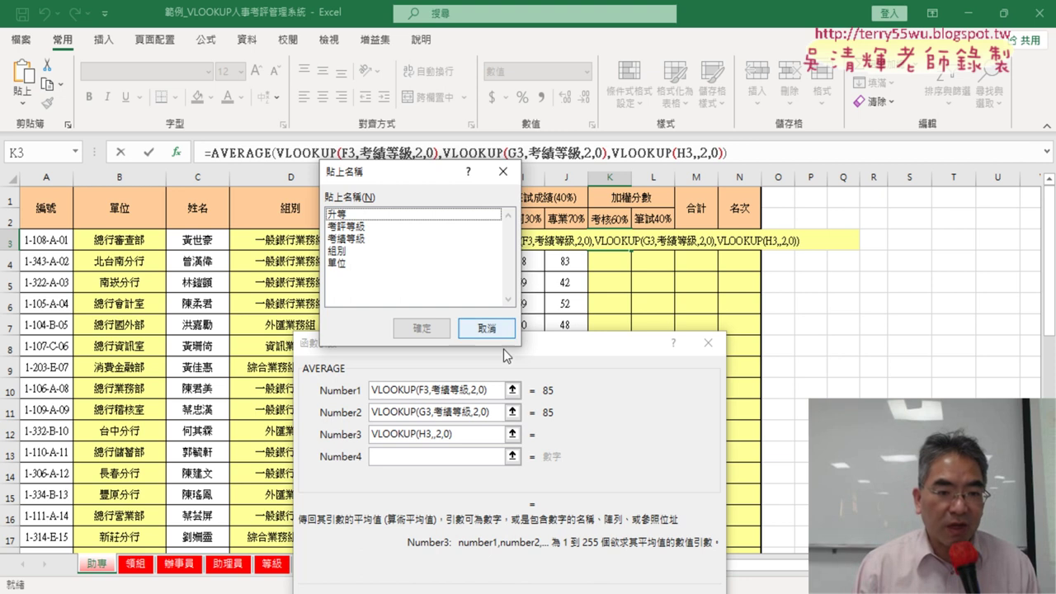
Insert 考評等級 for the H3 lookup, confirm, and fill K3 down column K (85.0, 86.7, 91.7).
click(361, 234)
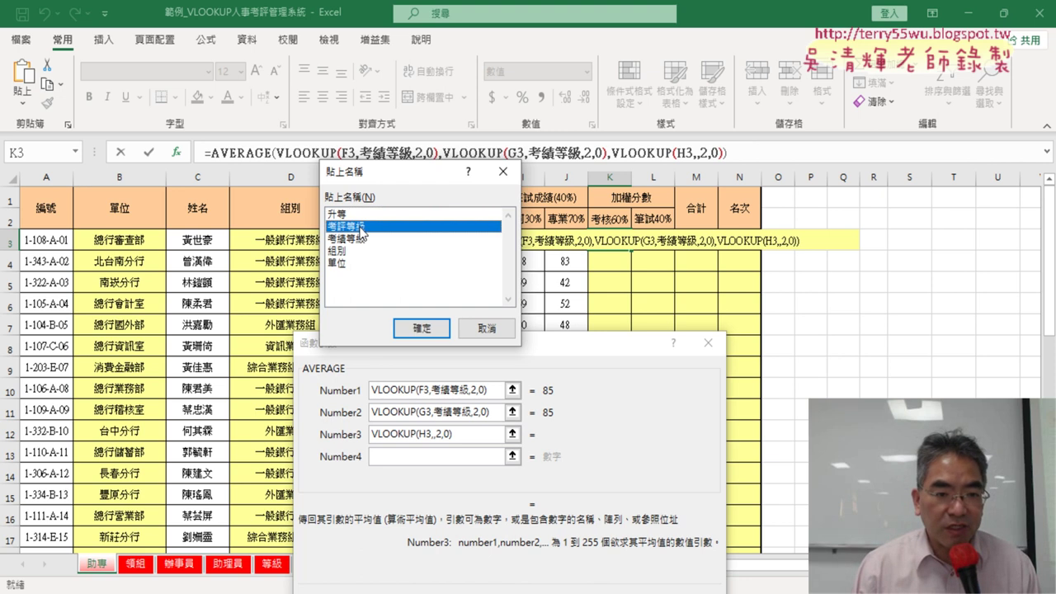
click(423, 329)
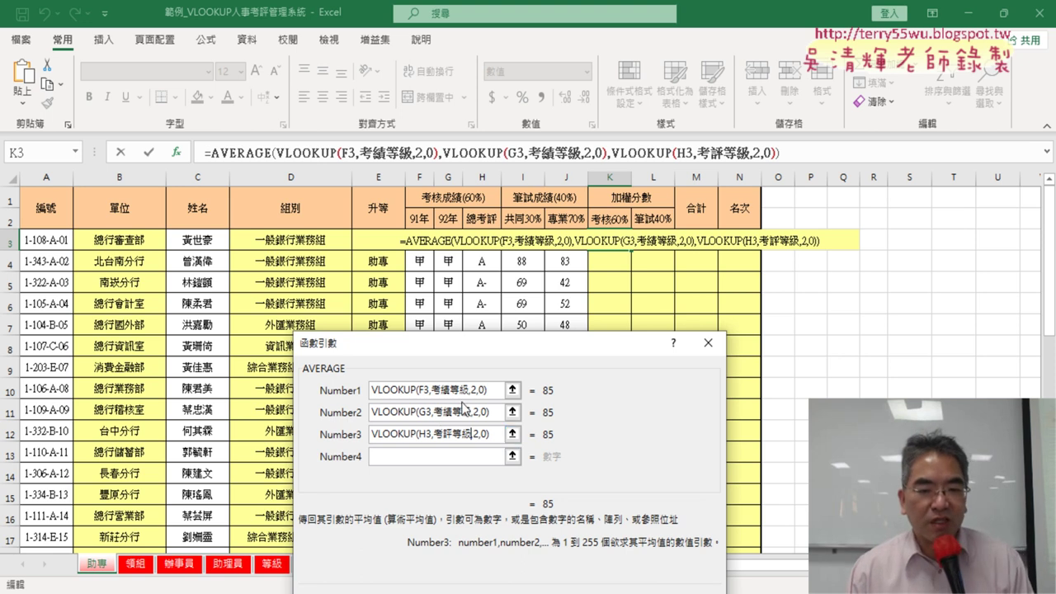
drag(564, 354, 371, 246)
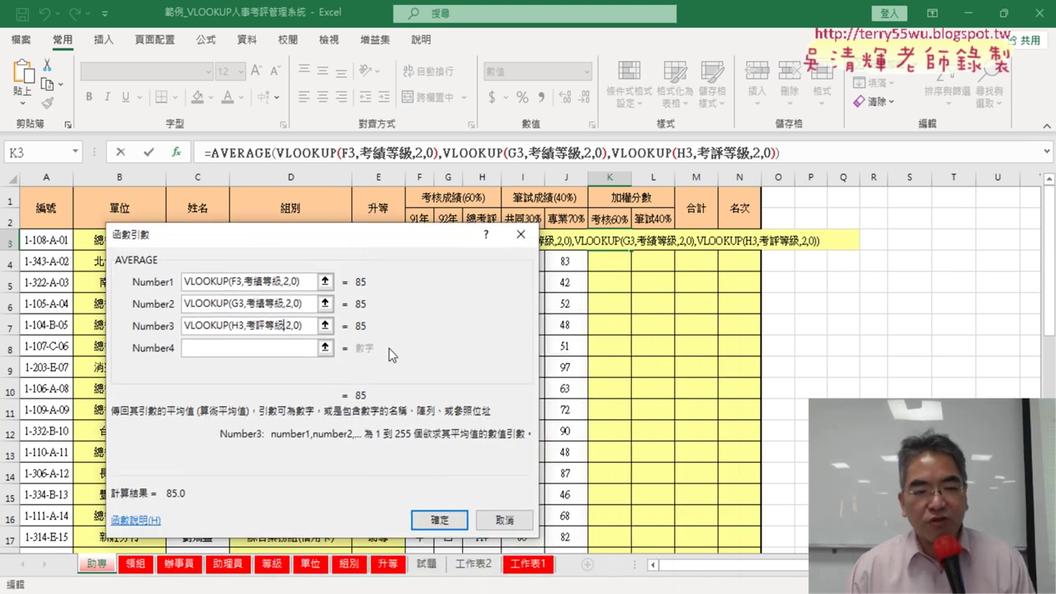
click(446, 520)
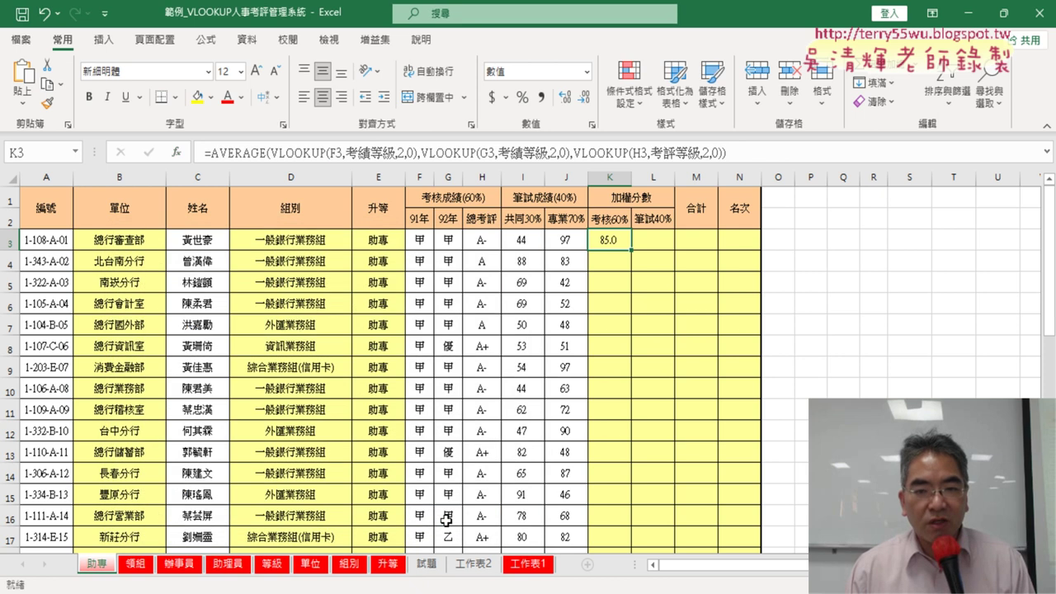
double_click(632, 250)
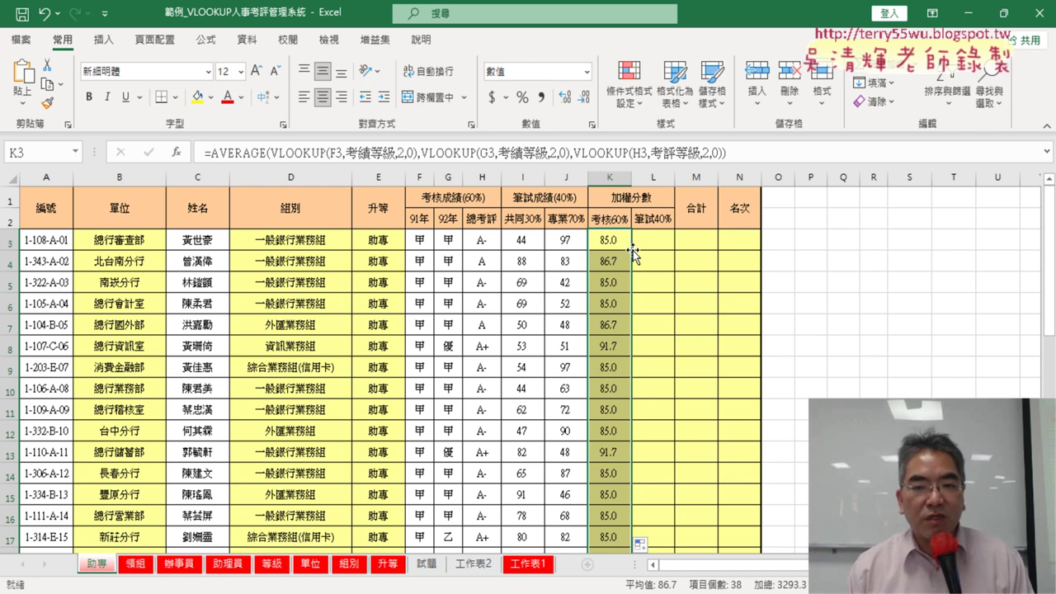
click(654, 239)
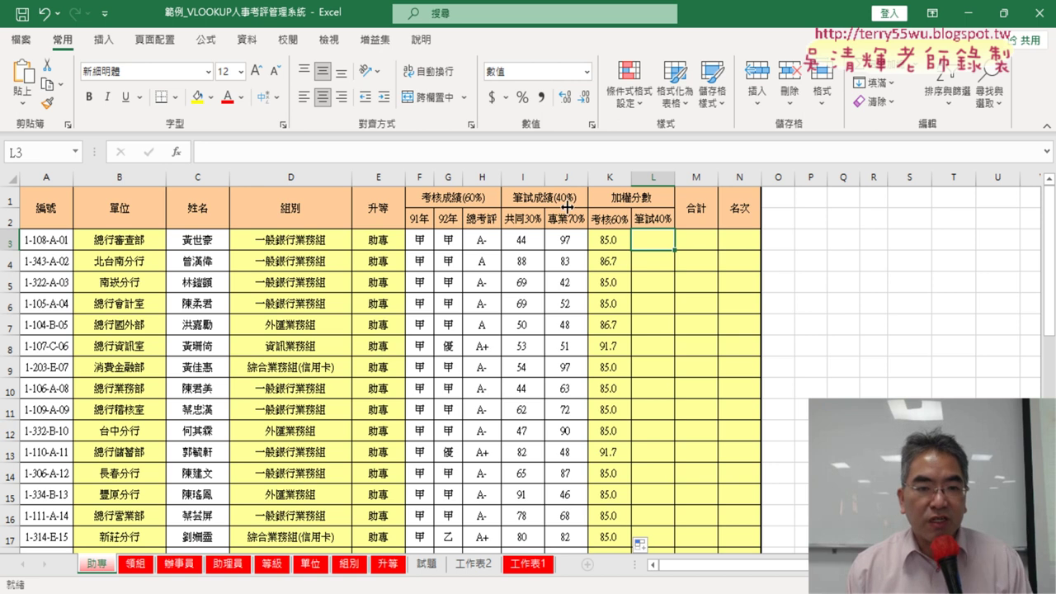
Enter =I3*0.3+J3*0.7 in L3 and fill it down the 筆試40% column.
click(407, 157)
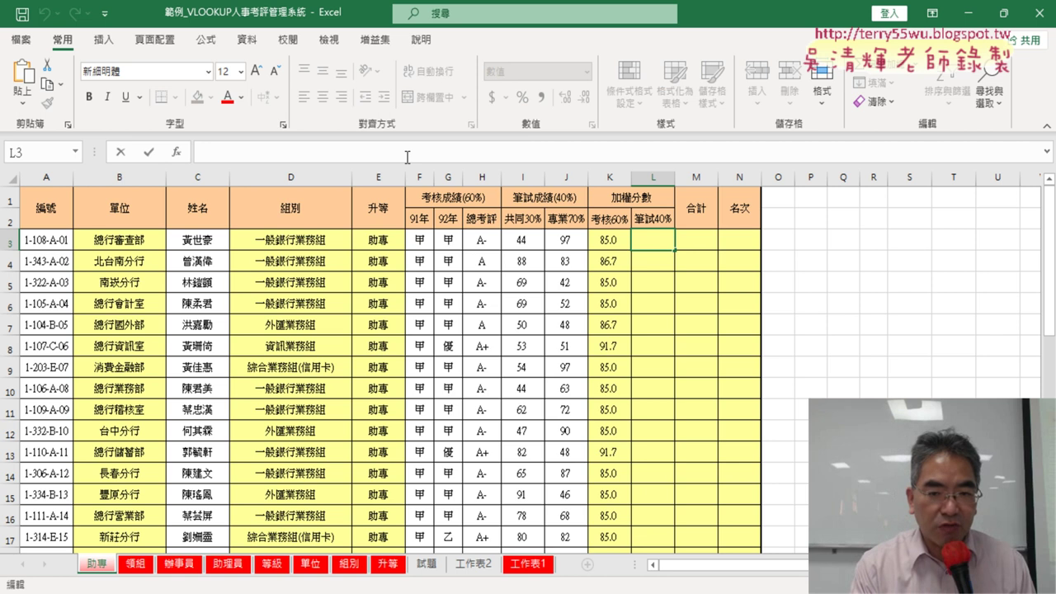
text(ㄦ)
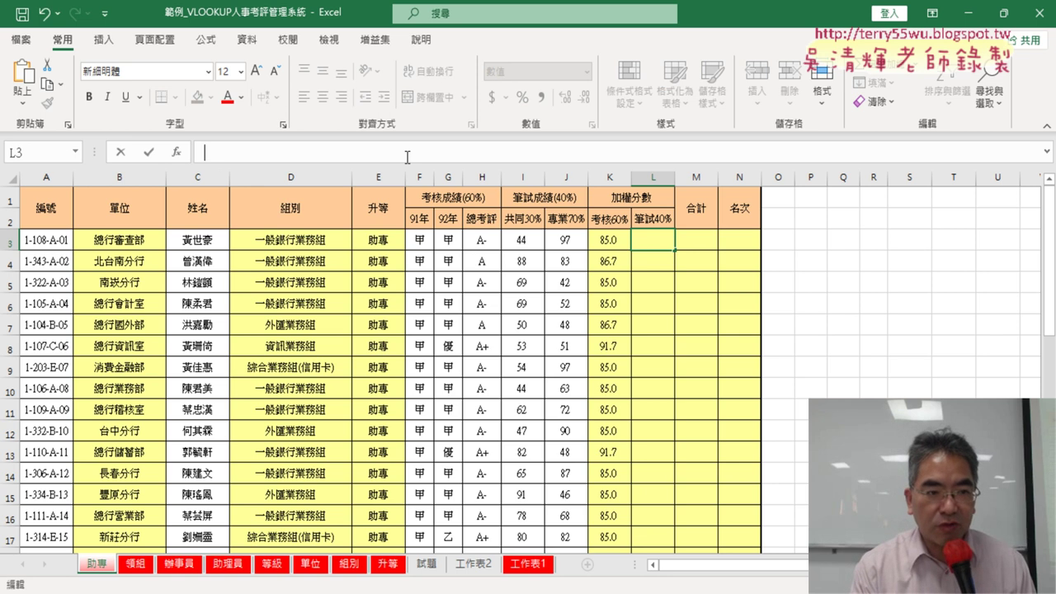
text(=)
click(533, 244)
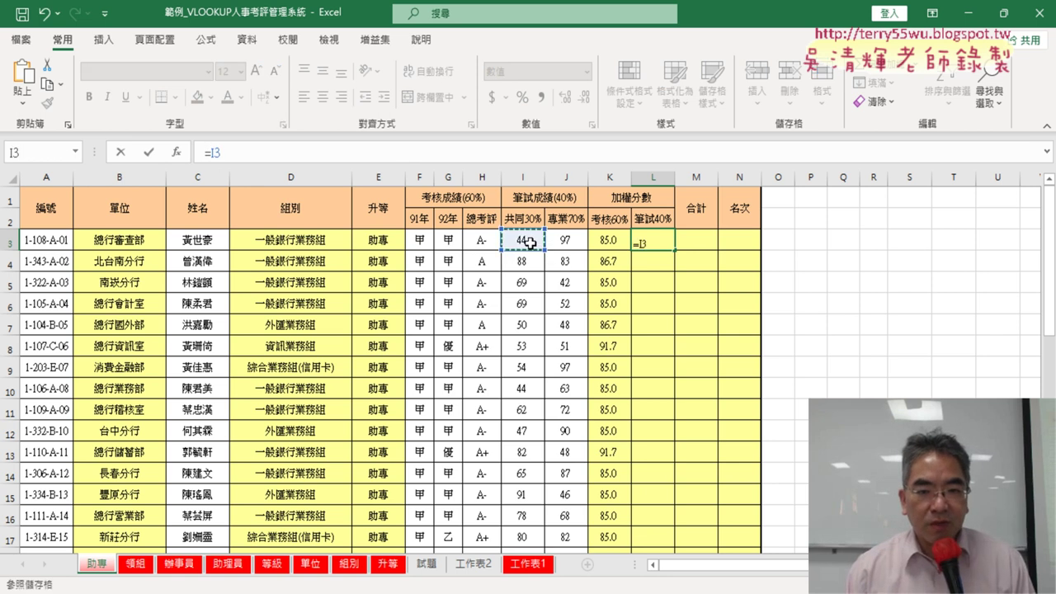
text(*)
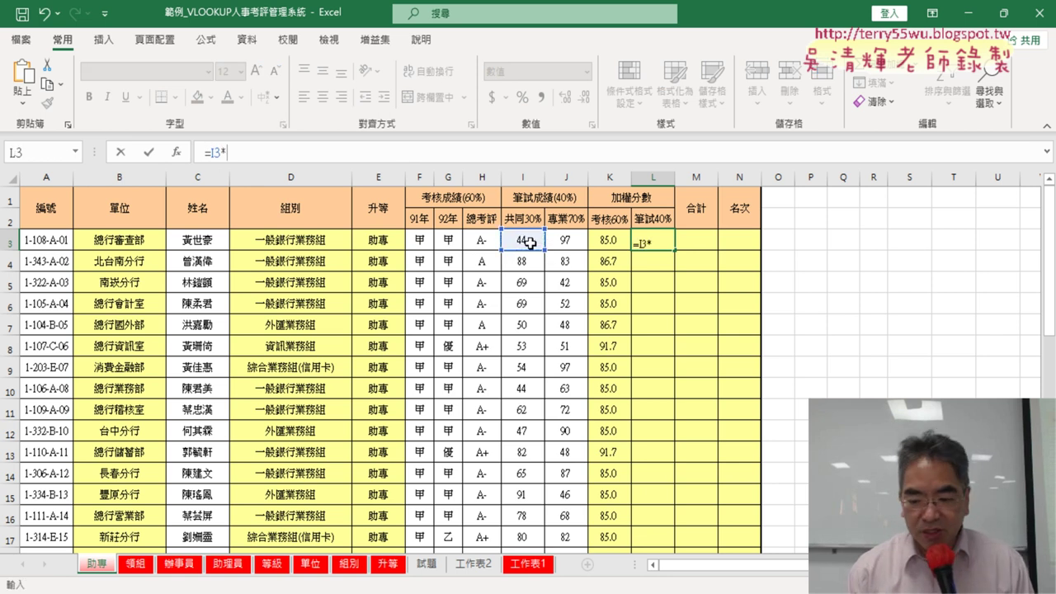
text(0.3)
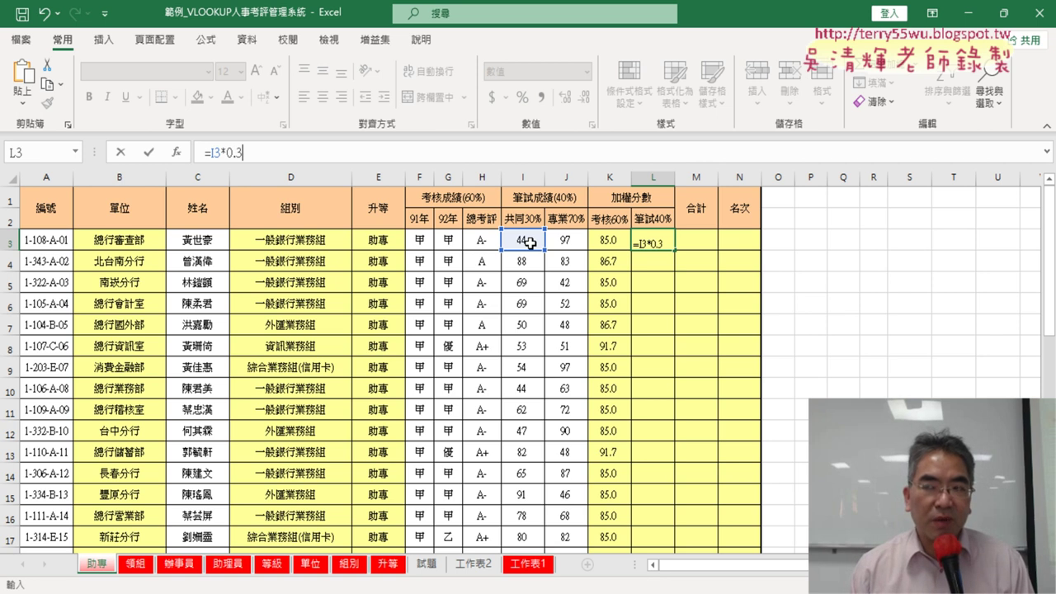
text(+)
click(573, 241)
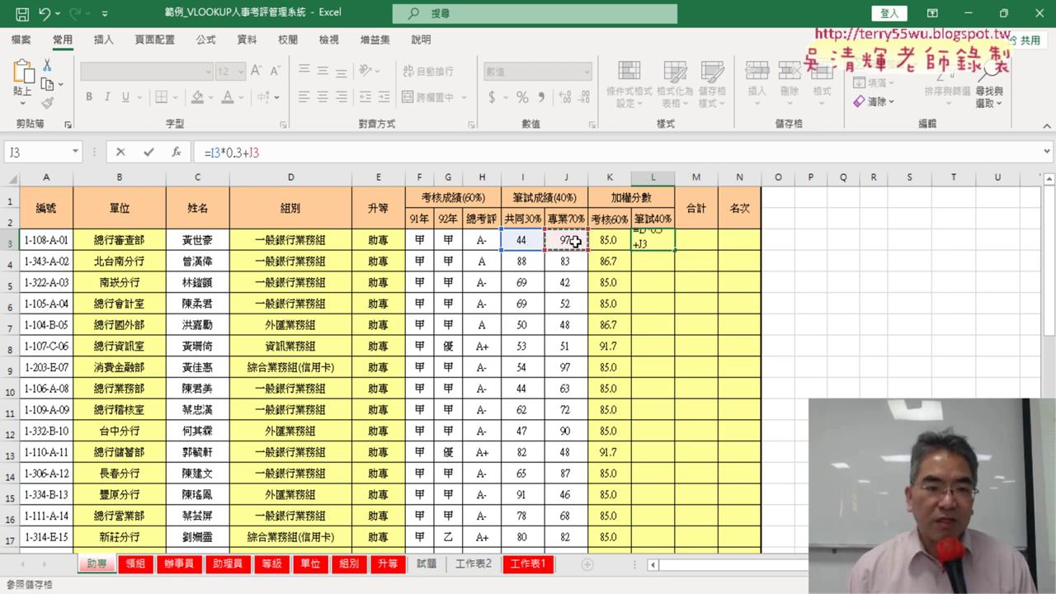
text(*)
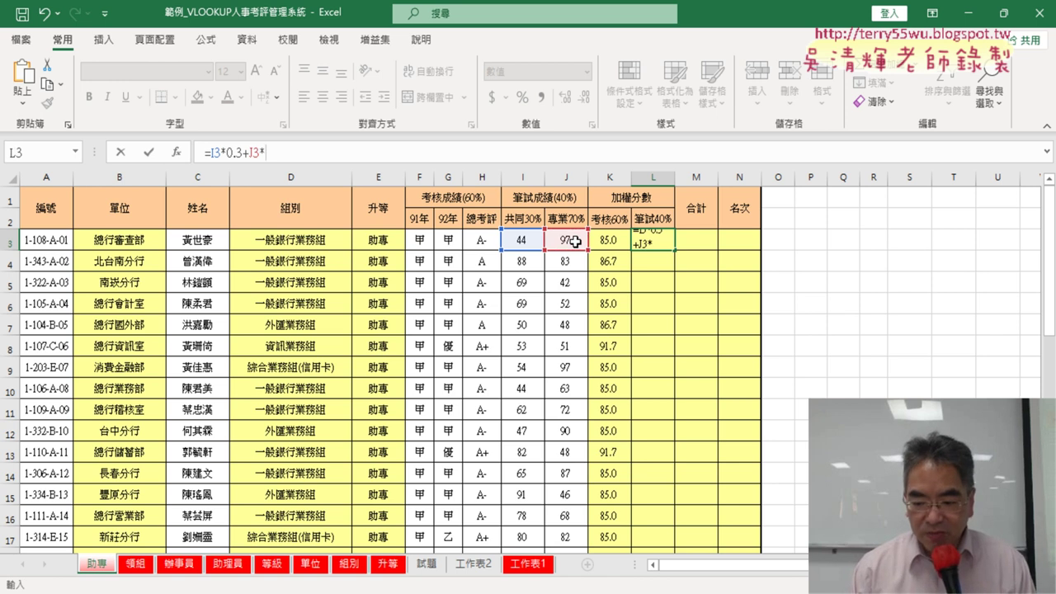
text(0.7)
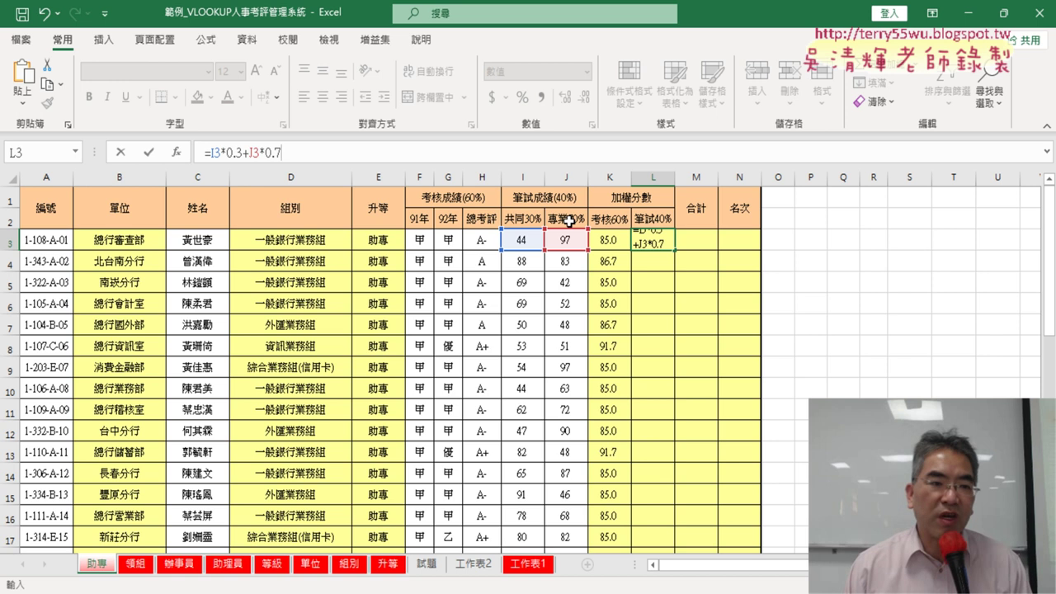
click(149, 153)
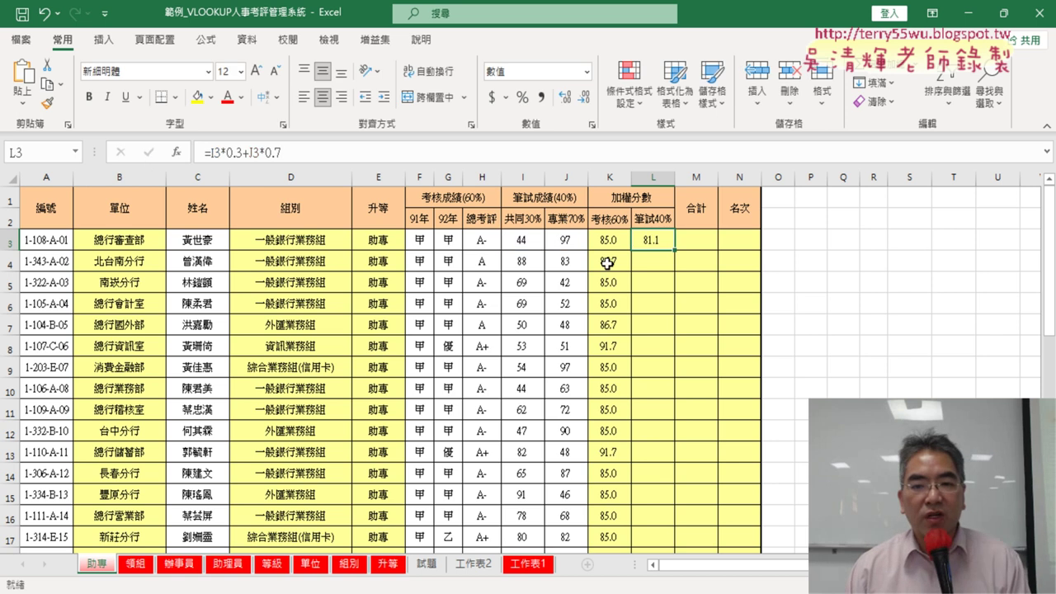
double_click(675, 250)
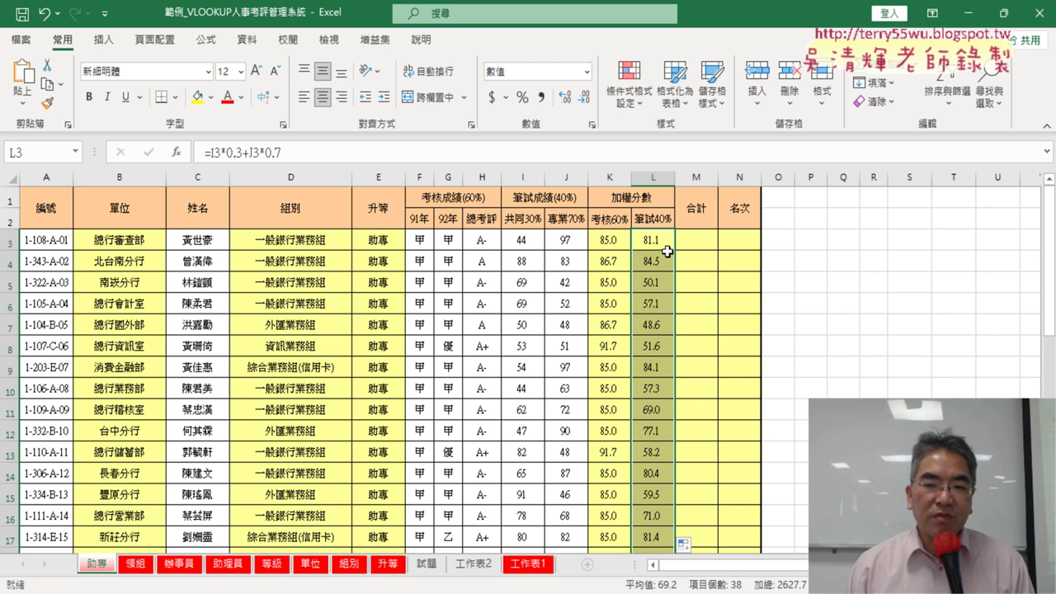
click(693, 242)
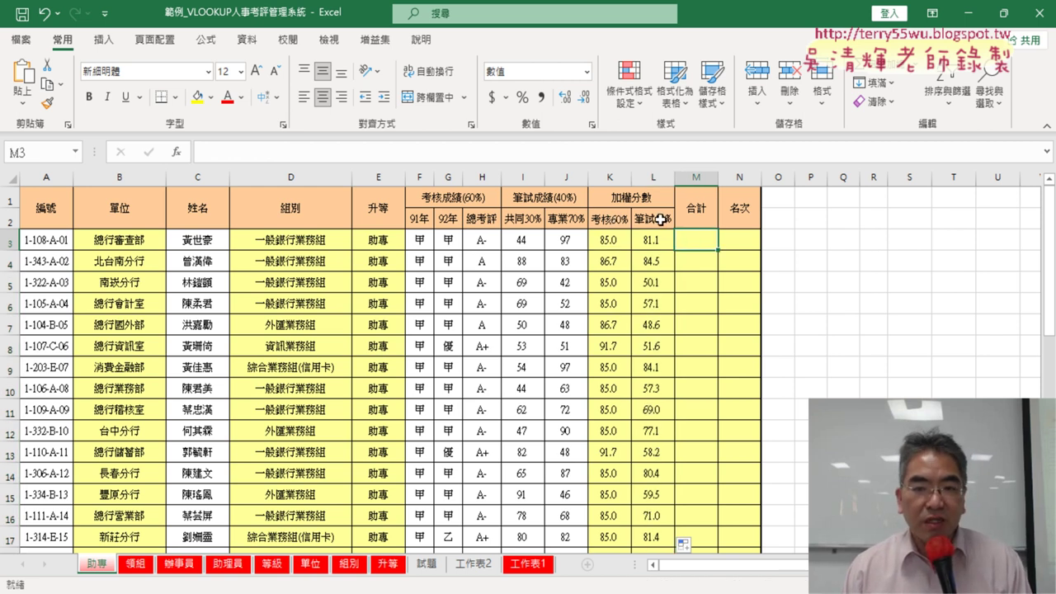
Enter =K3*0.6+L3*0.4 in M3 and fill it down the 合計 column.
click(325, 154)
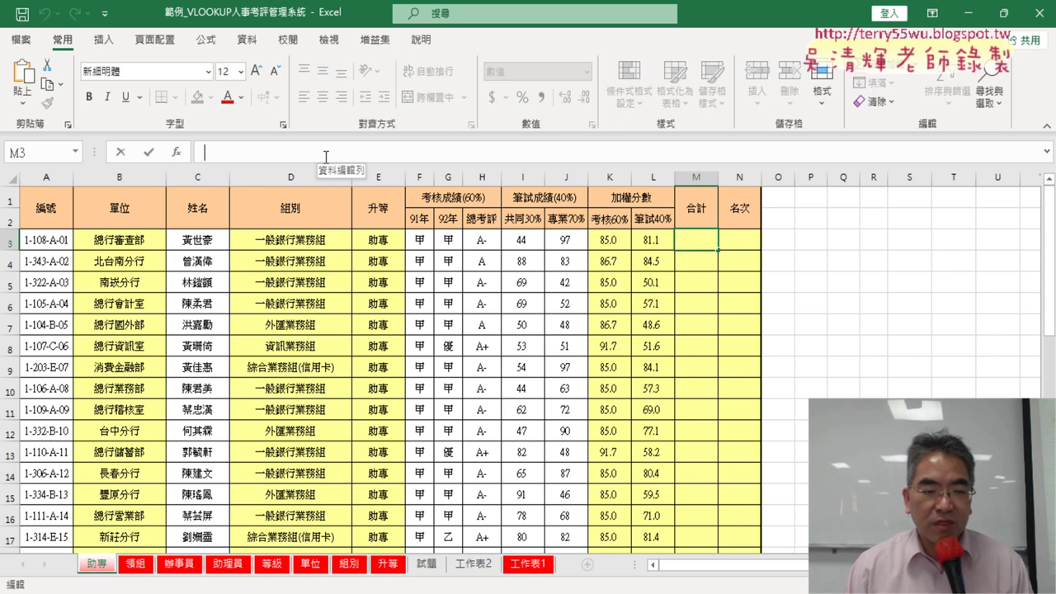
text(=)
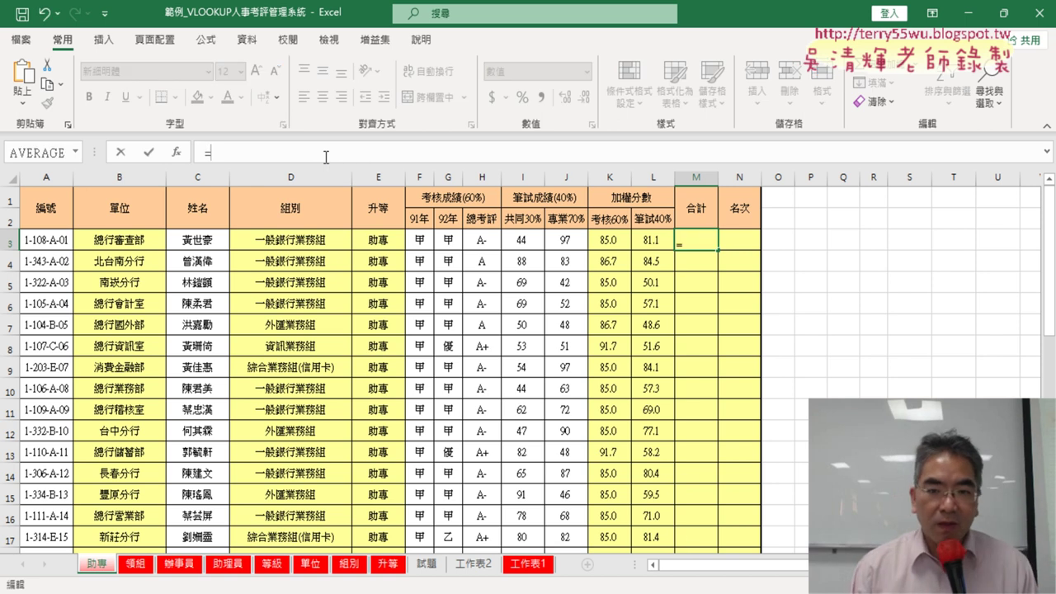
click(608, 239)
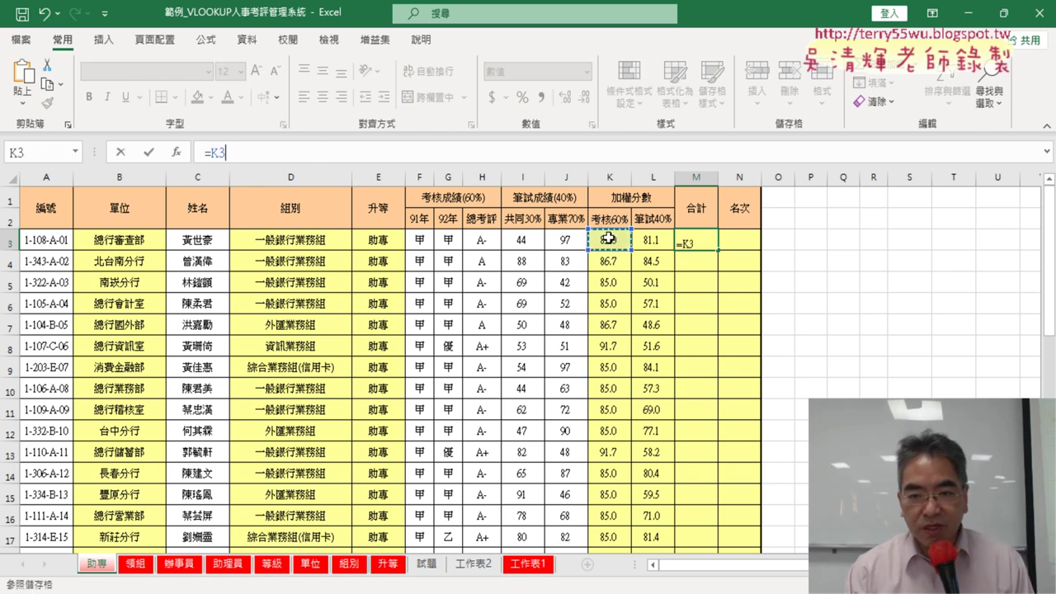
text(*0.6)
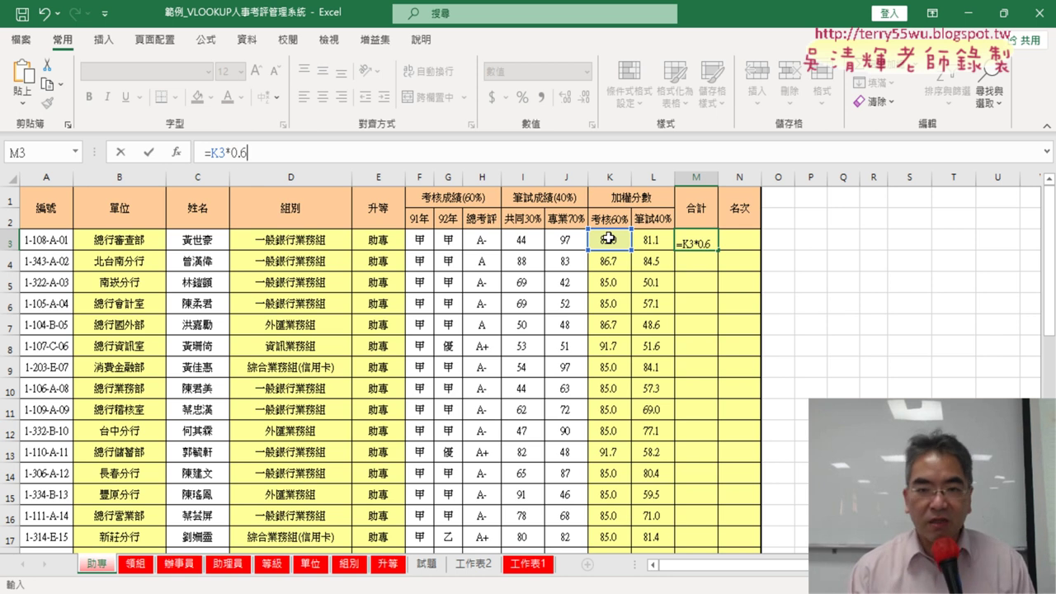
text(+)
click(657, 240)
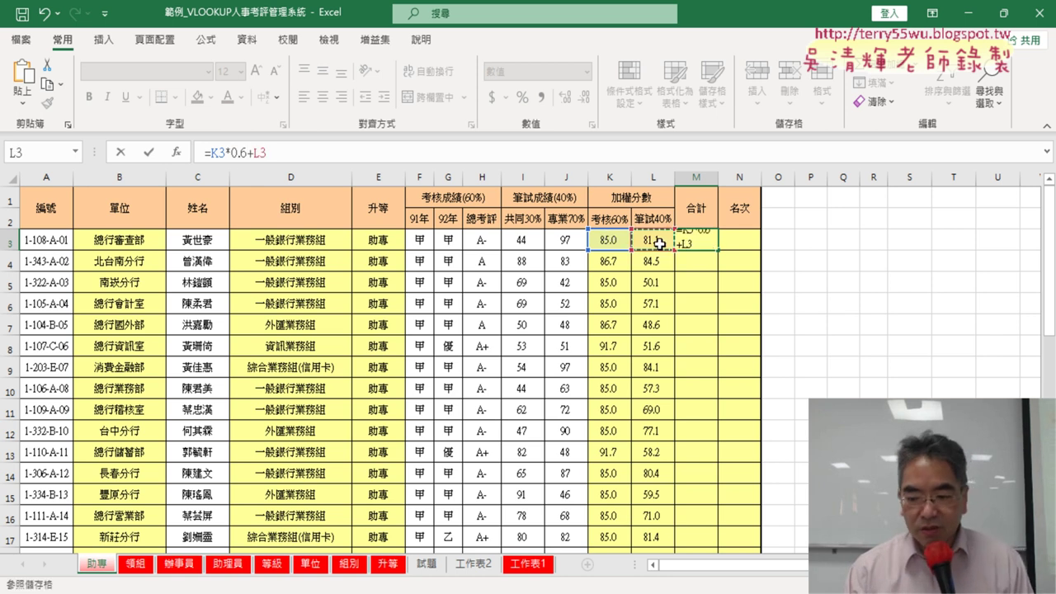
text(*0.4)
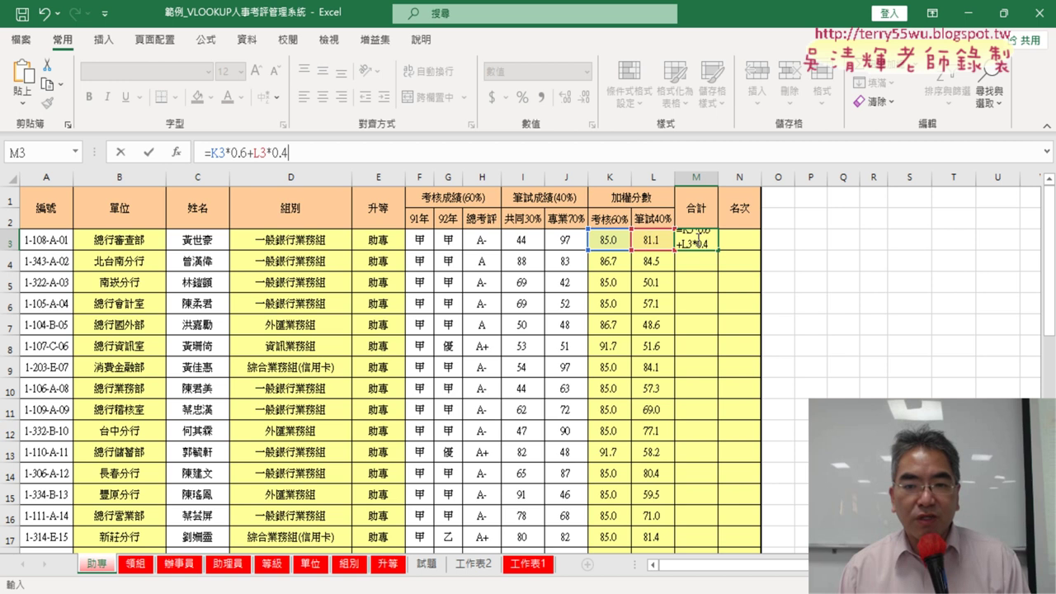
click(147, 152)
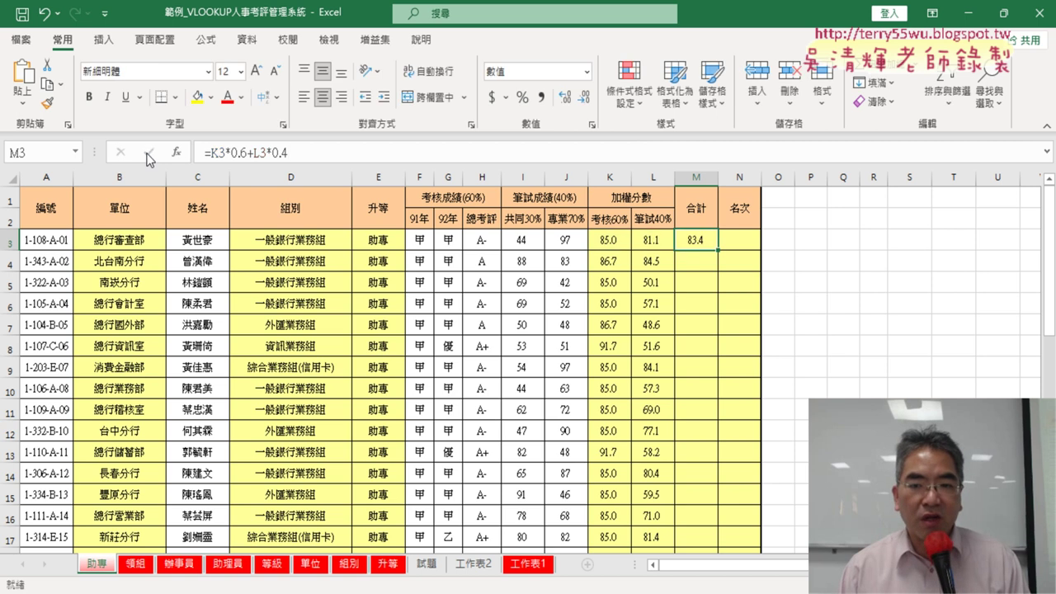
double_click(715, 250)
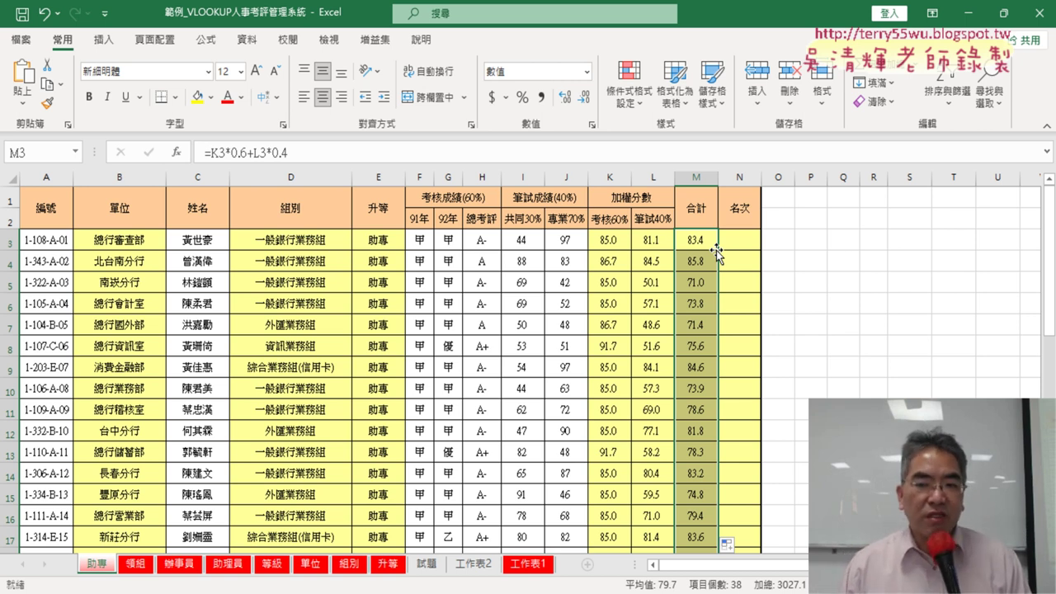
click(747, 240)
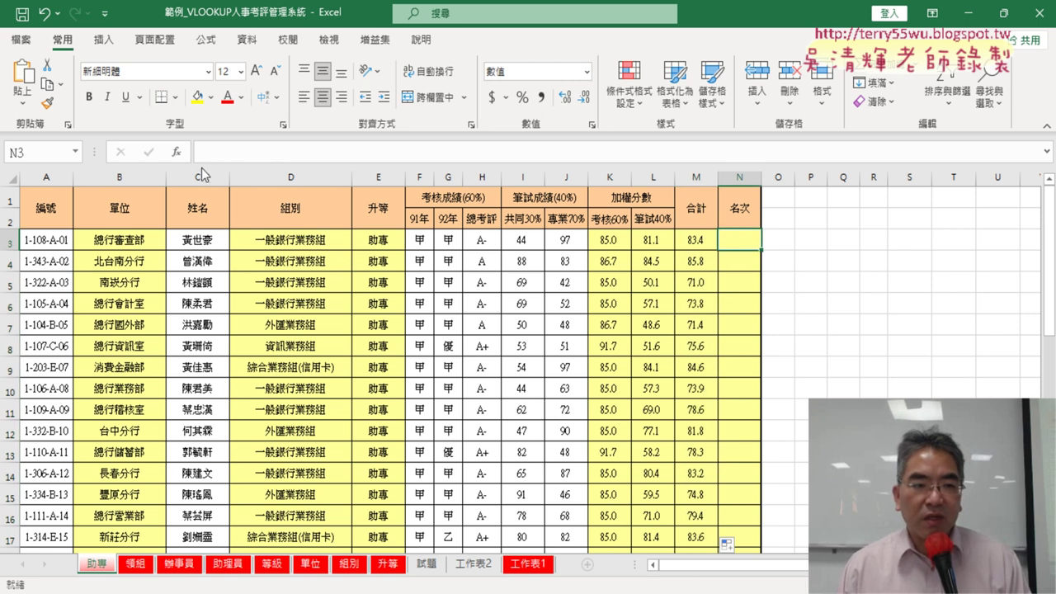
Choose the RANK.EQ function for the rank in N3.
click(175, 152)
drag(304, 141, 346, 93)
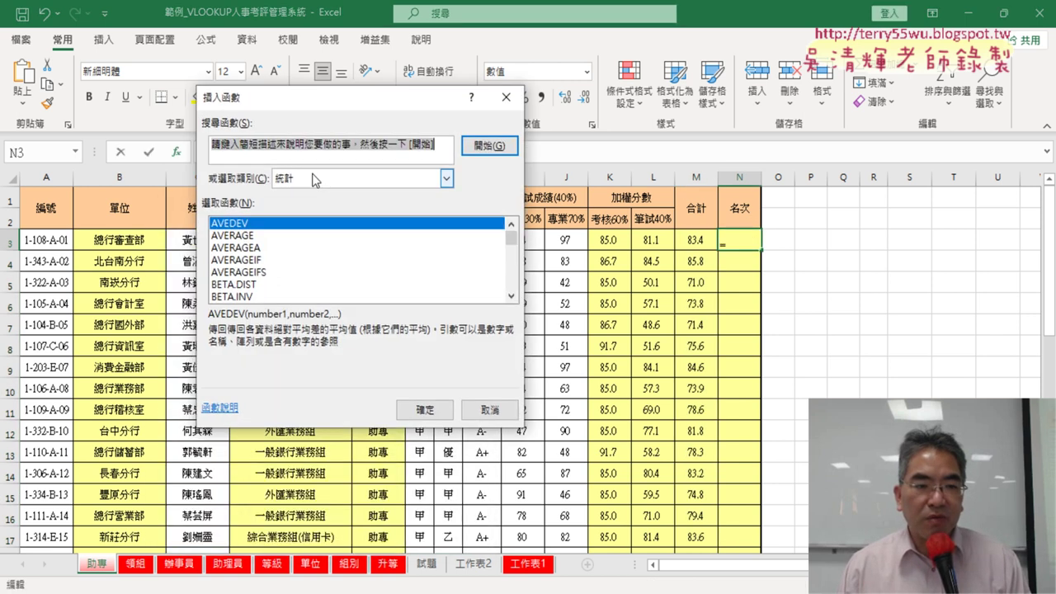
scroll(518, 277, down, 4)
scroll(518, 276, down, 4)
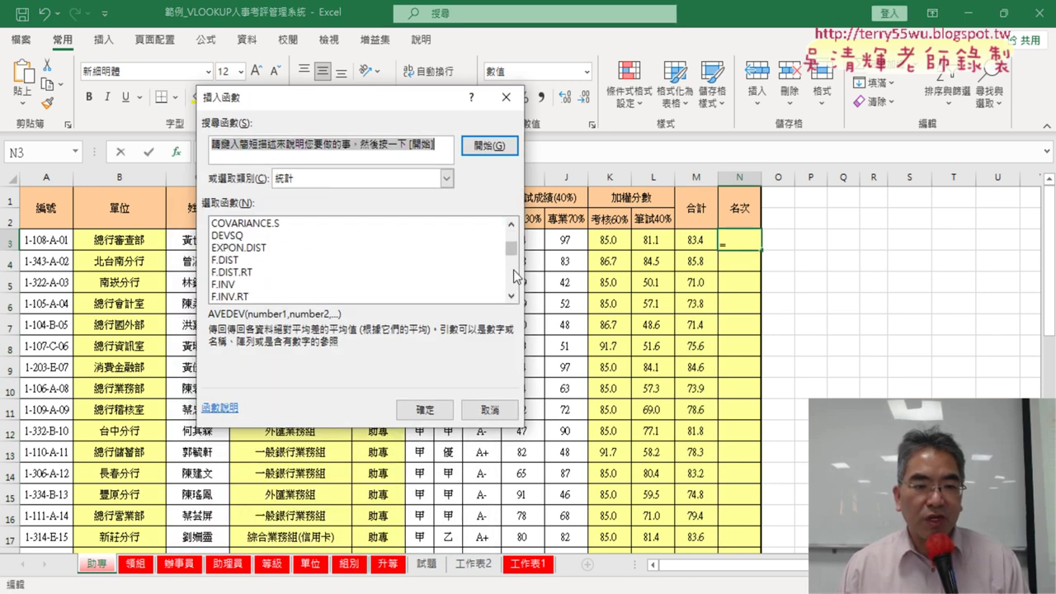
scroll(516, 284, down, 2)
scroll(513, 291, down, 4)
scroll(512, 292, down, 8)
scroll(513, 292, down, 4)
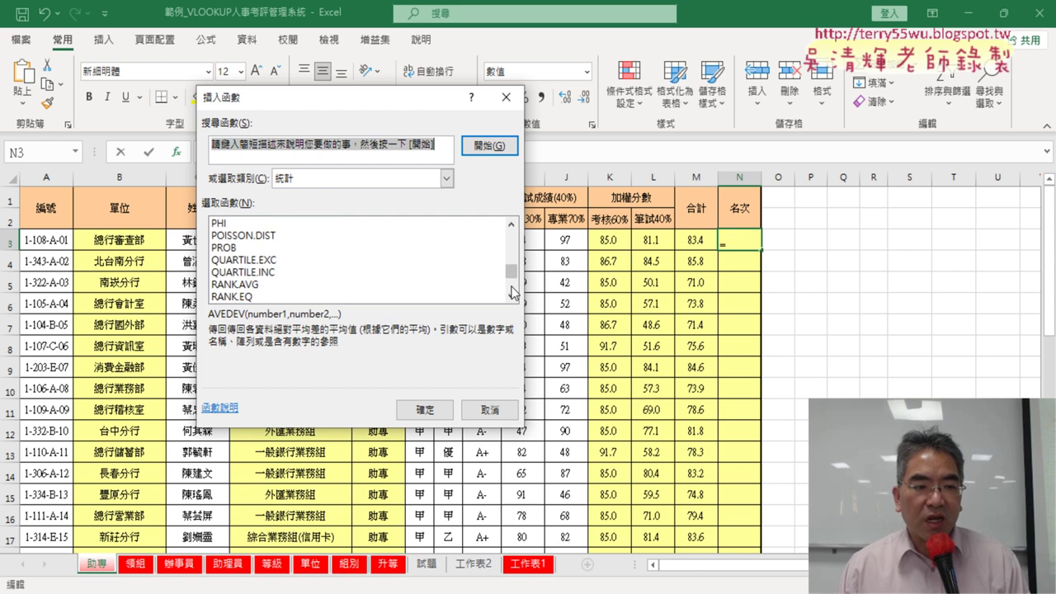
scroll(512, 291, down, 4)
scroll(510, 230, up, 2)
scroll(510, 231, up, 2)
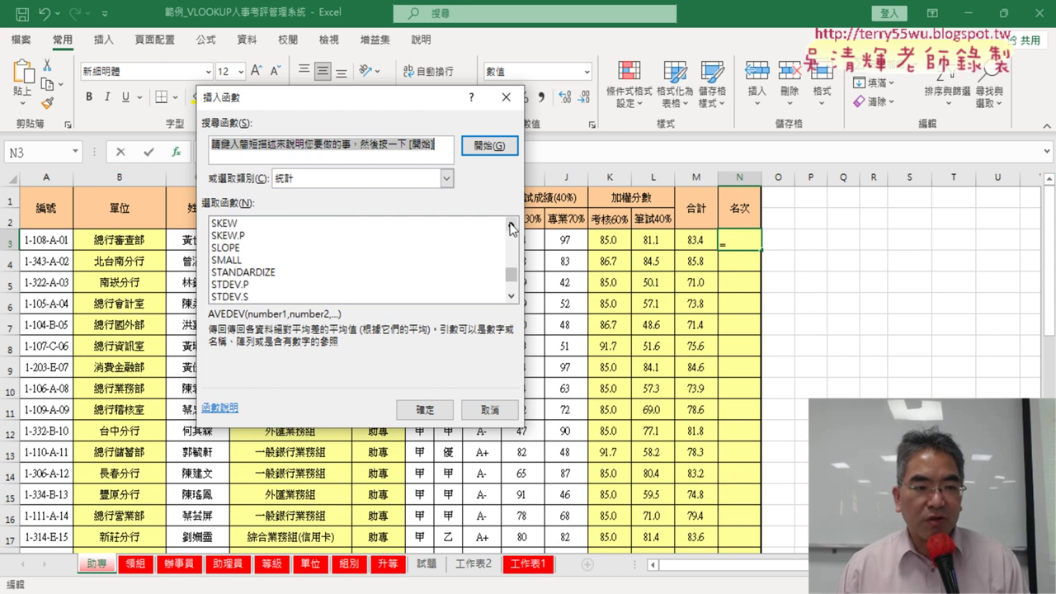
scroll(511, 231, up, 3)
scroll(462, 244, up, 2)
click(285, 261)
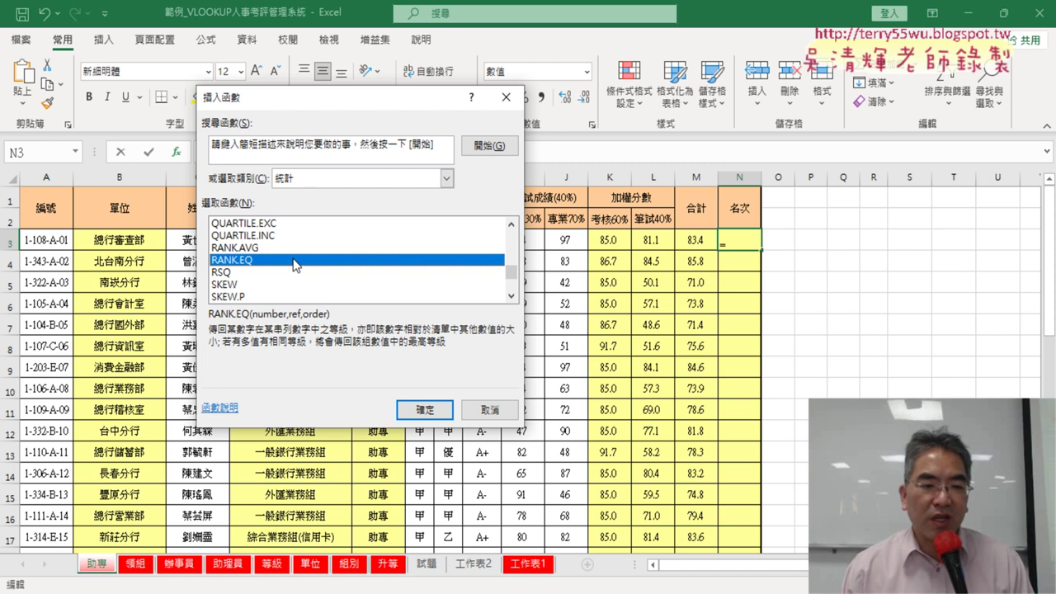
click(412, 411)
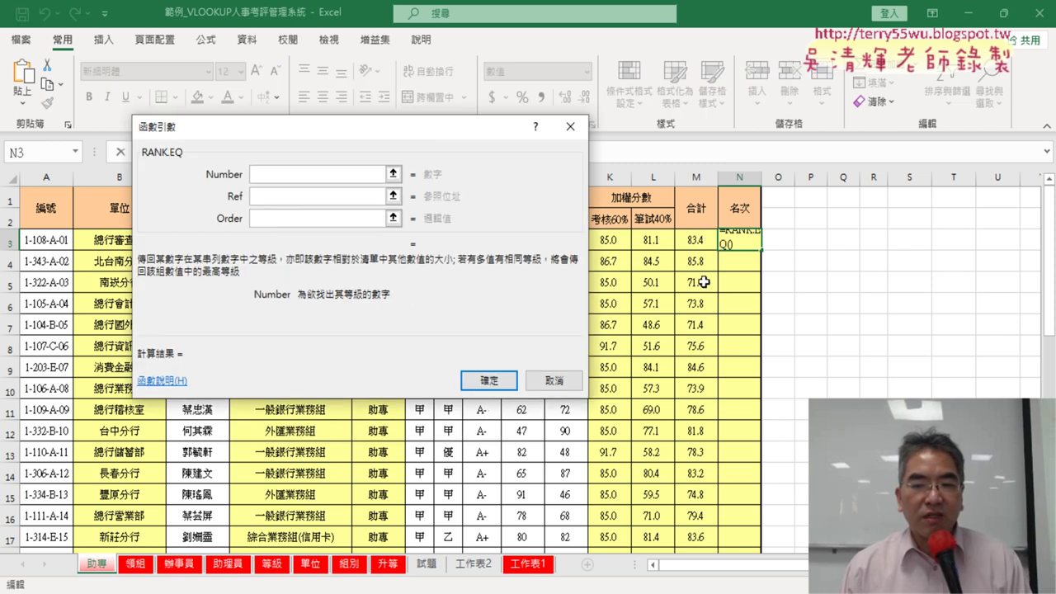
Set RANK.EQ's Number to M3 and its Ref to M3:M40.
click(695, 238)
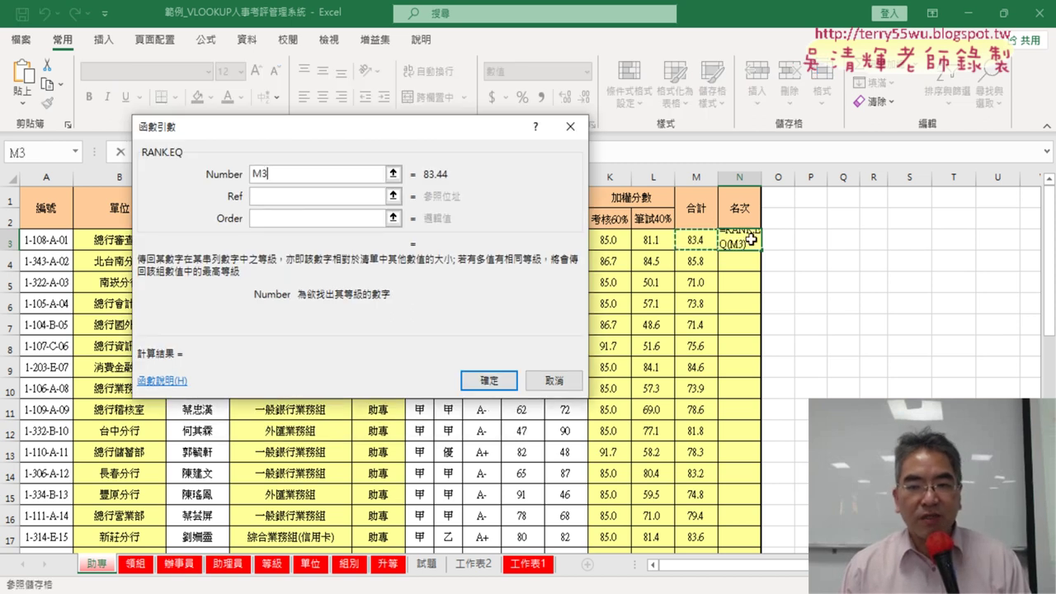
click(264, 200)
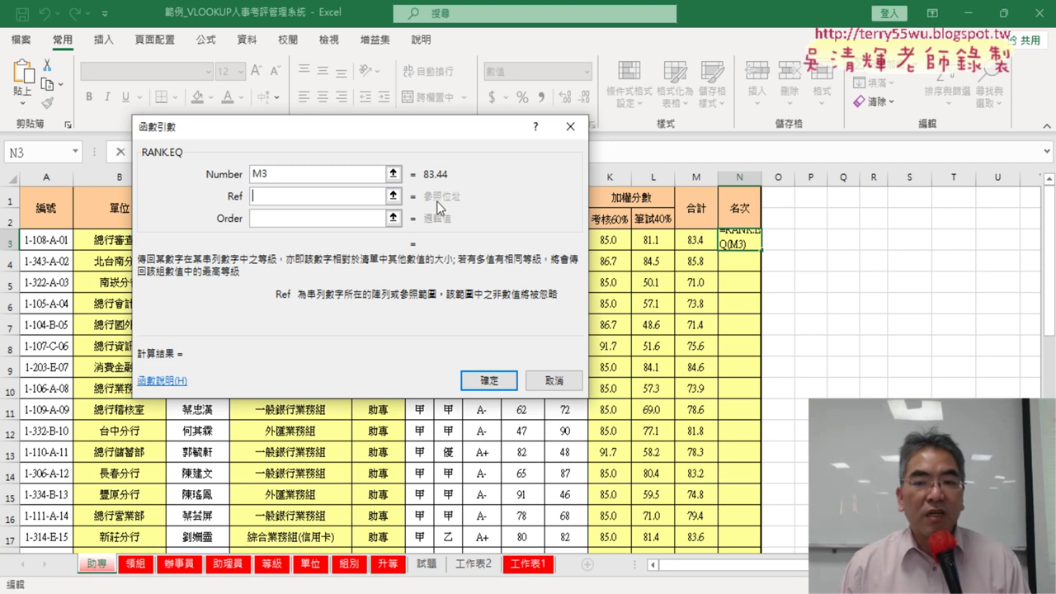
click(702, 240)
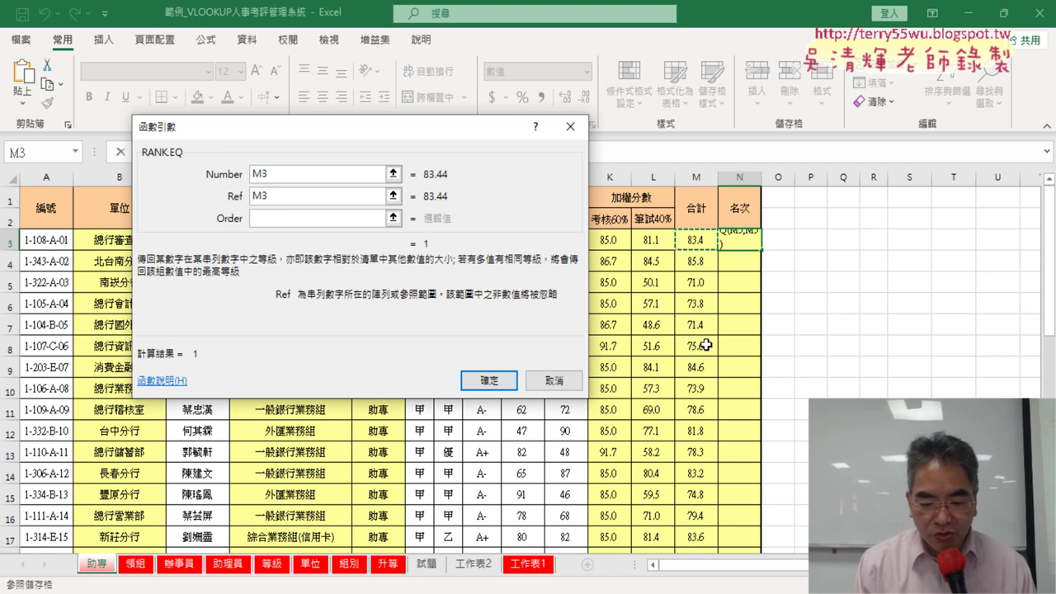
key(ctrl+shift+Down)
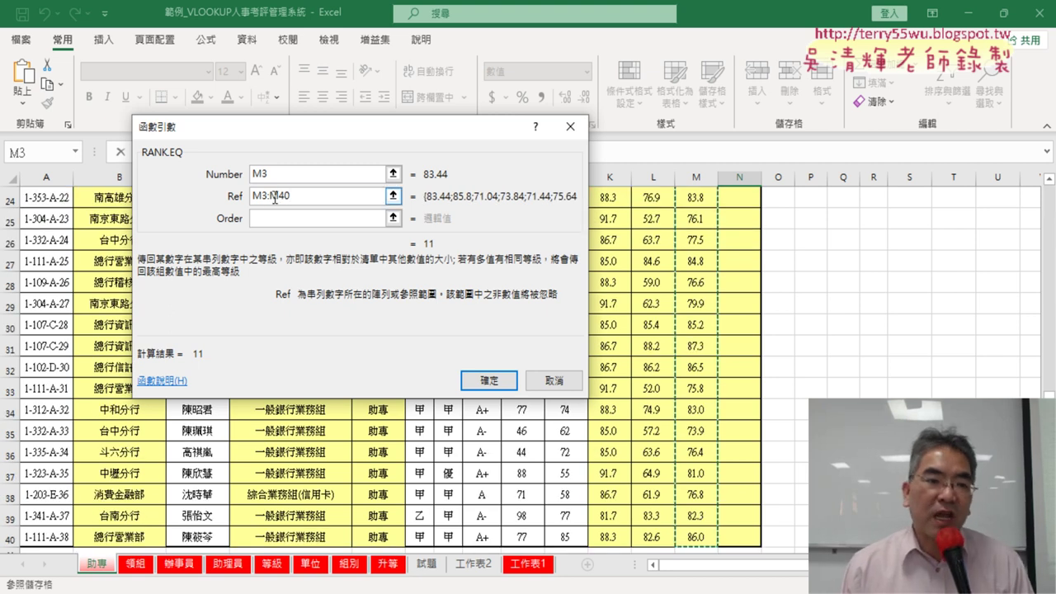
key(F4)
key(F4)
key(F4)
key(F4)
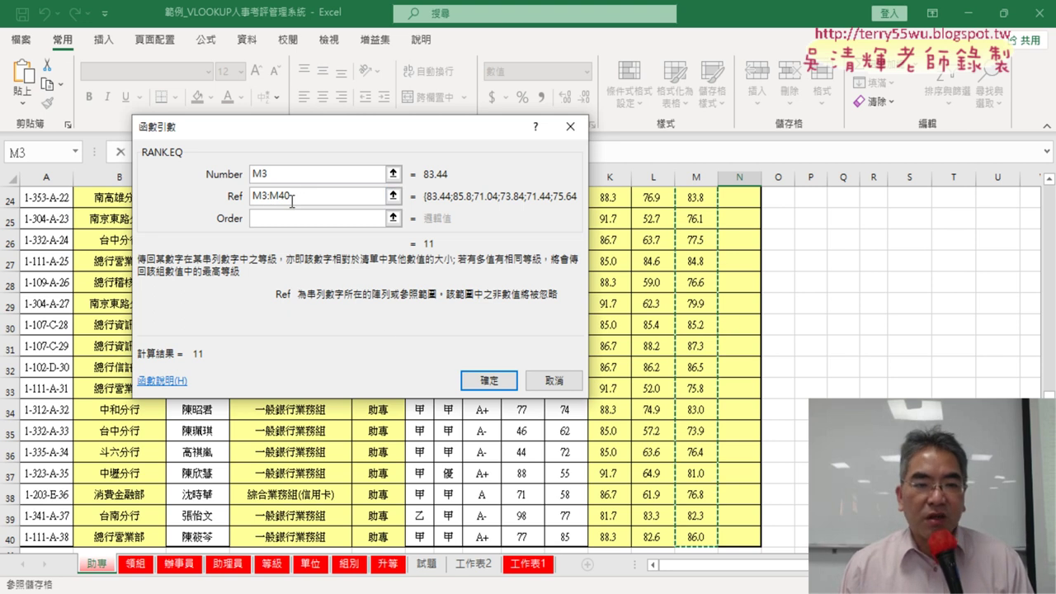
scroll(886, 239, up, 3)
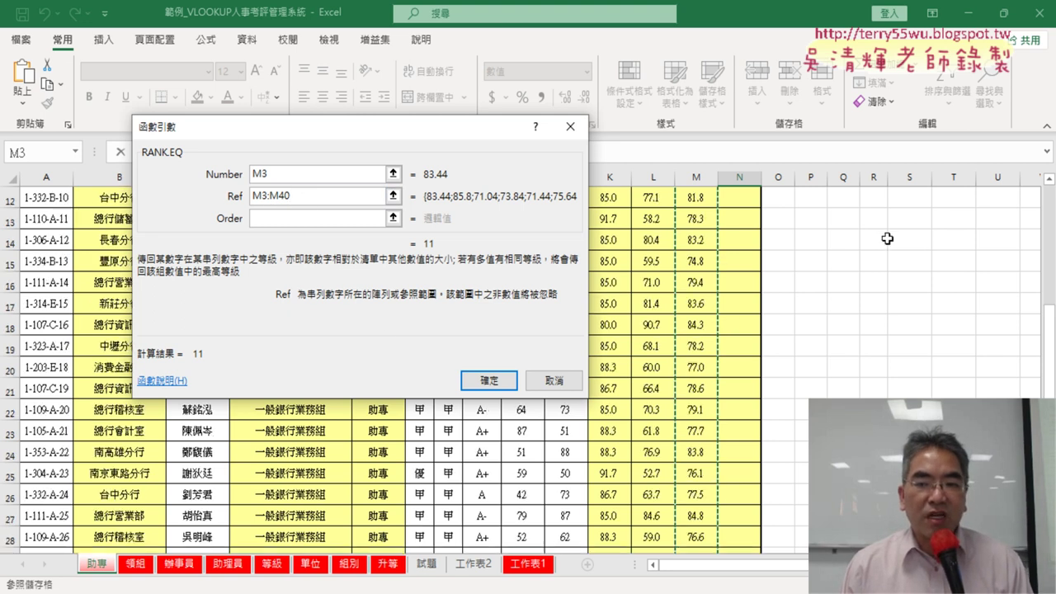
scroll(886, 239, up, 5)
scroll(887, 238, up, 1)
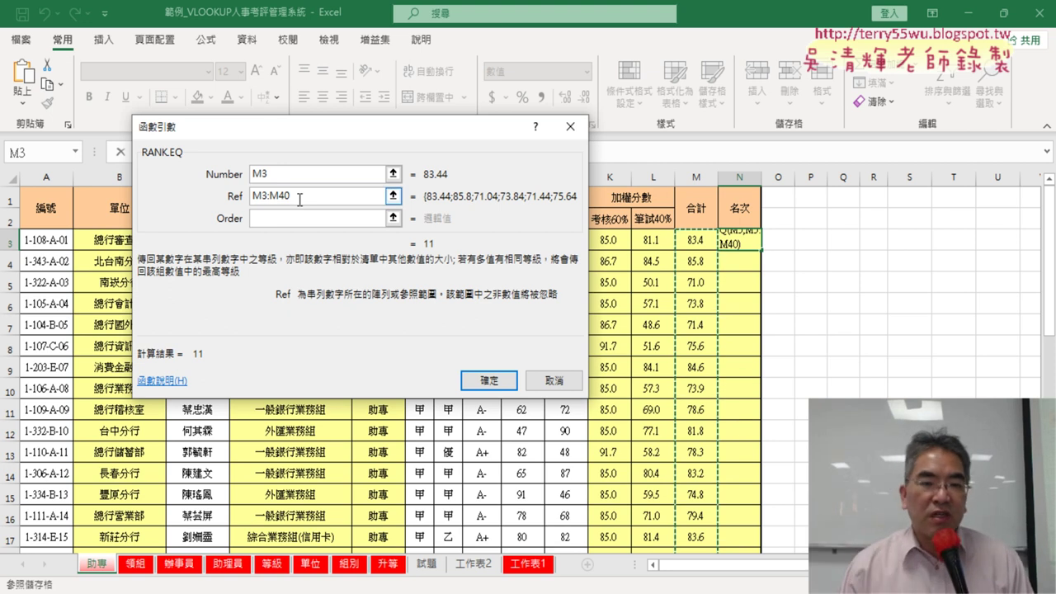
click(264, 172)
click(267, 202)
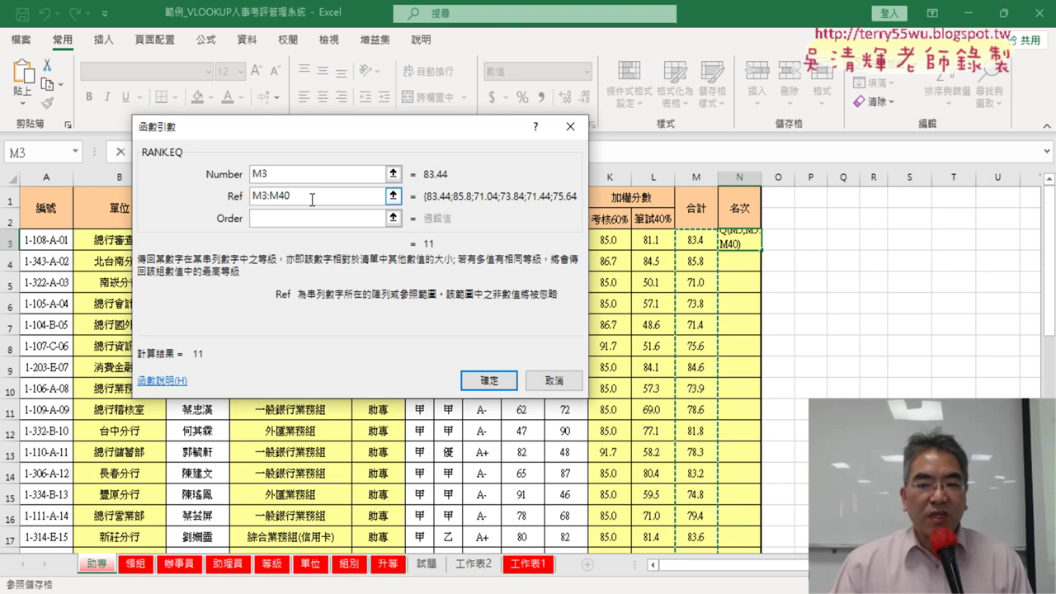
click(256, 196)
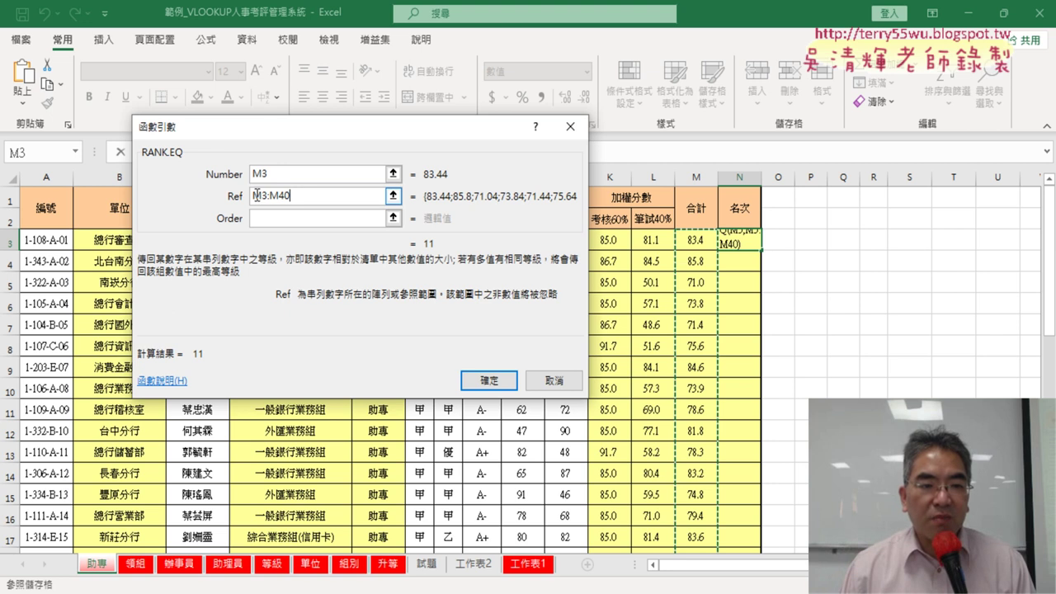
key(F4)
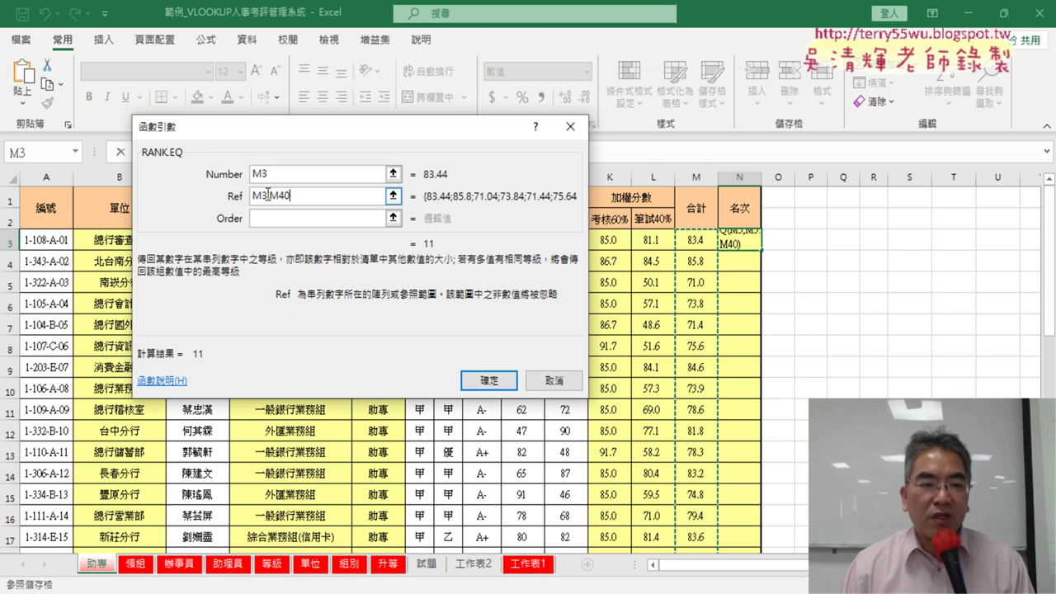
key(F4)
key(F4)
key(F4)
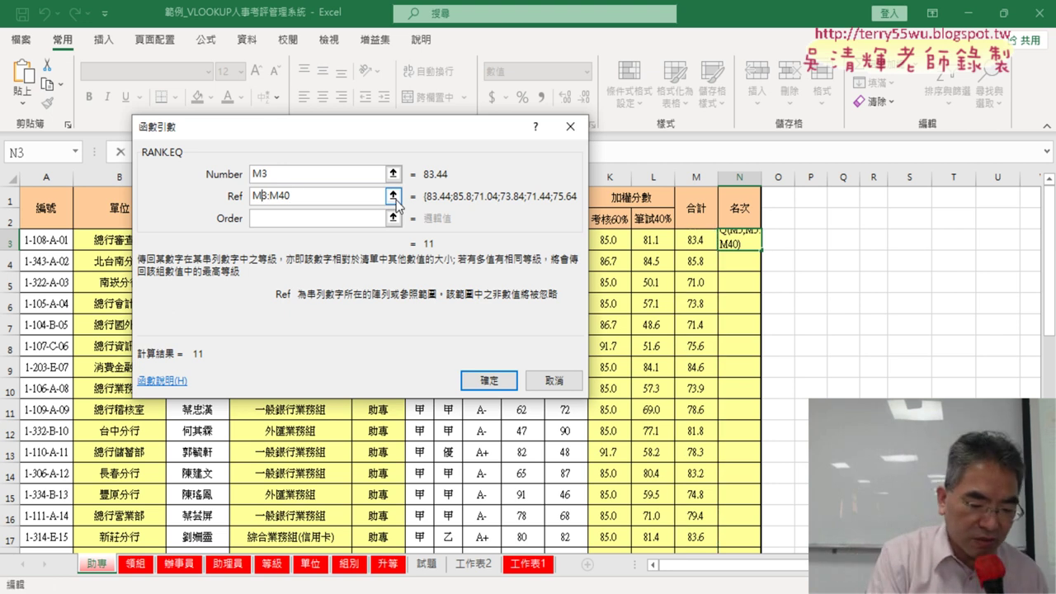
Change the Ref range to M$3:M$40 and leave the Order argument blank.
text($)
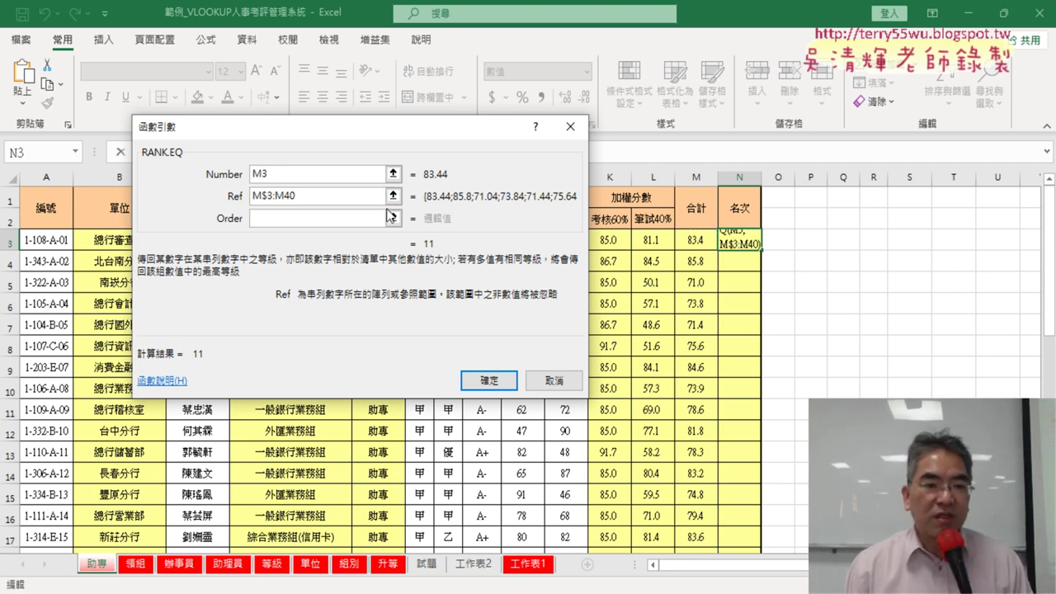
key(Right)
key(Right)
key(Right)
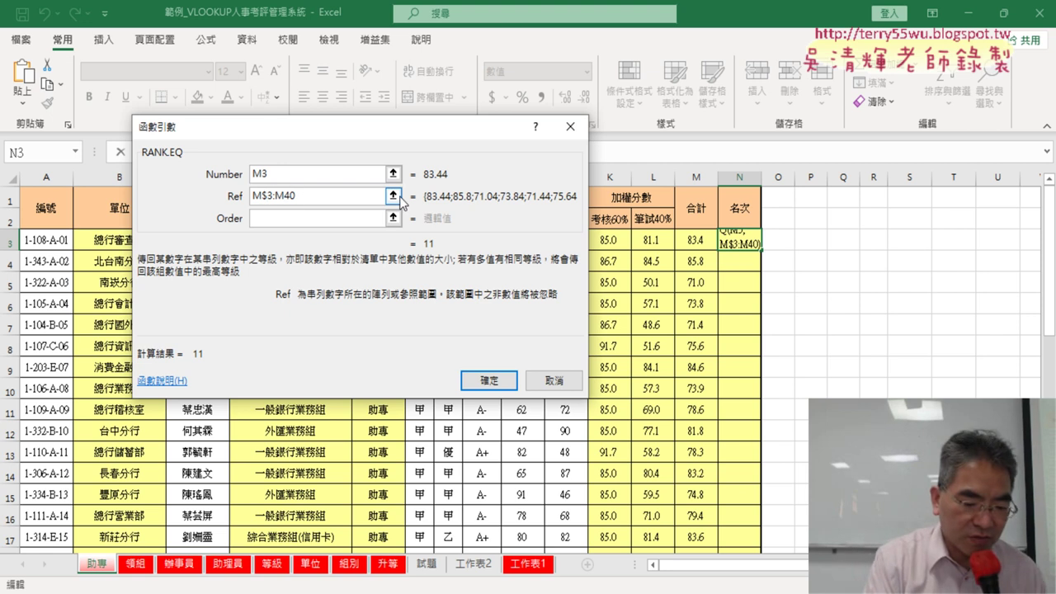
text($)
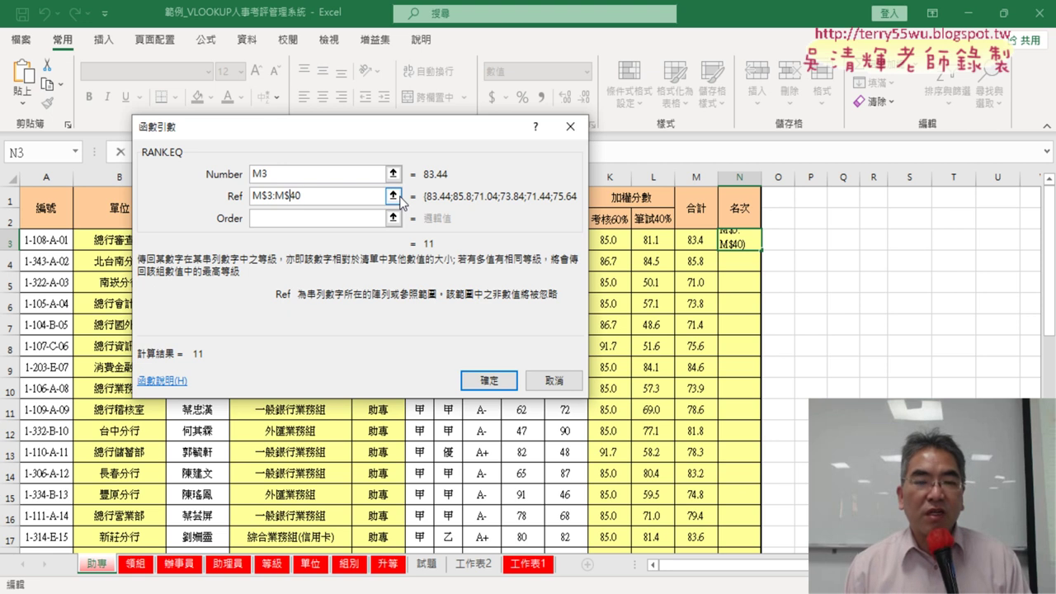
click(266, 221)
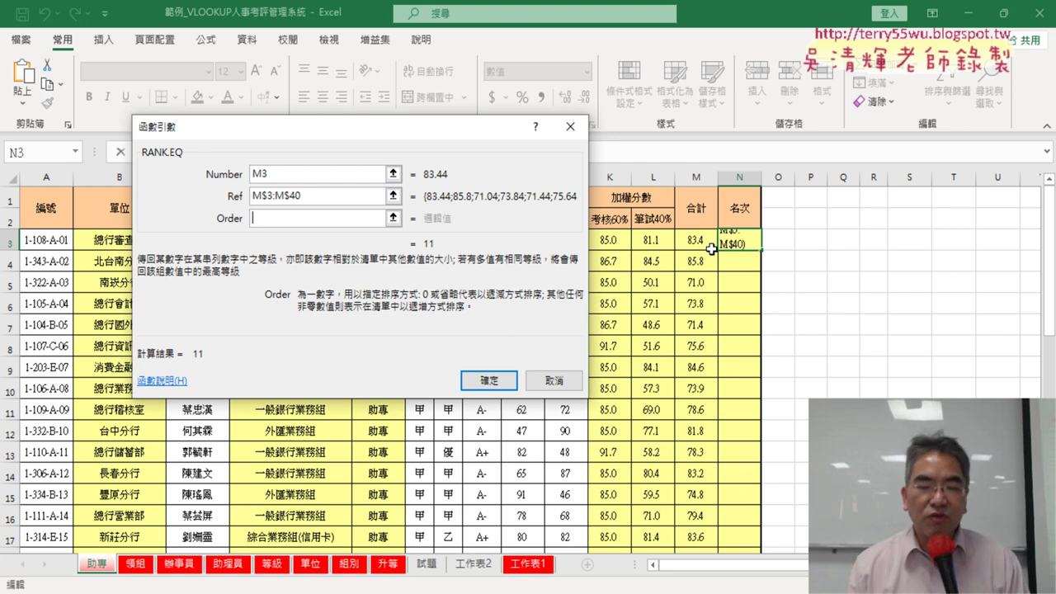
text(0)
key(BackSpace)
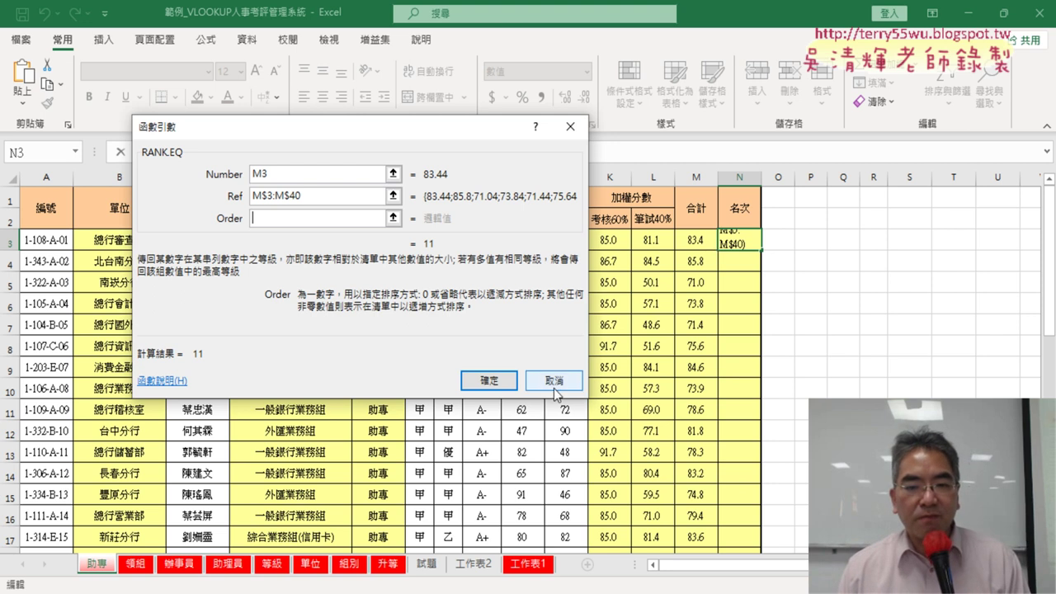
Confirm RANK.EQ in N3, fill it down column N, and check rows 31–32 ranked 1 and 2.
click(501, 379)
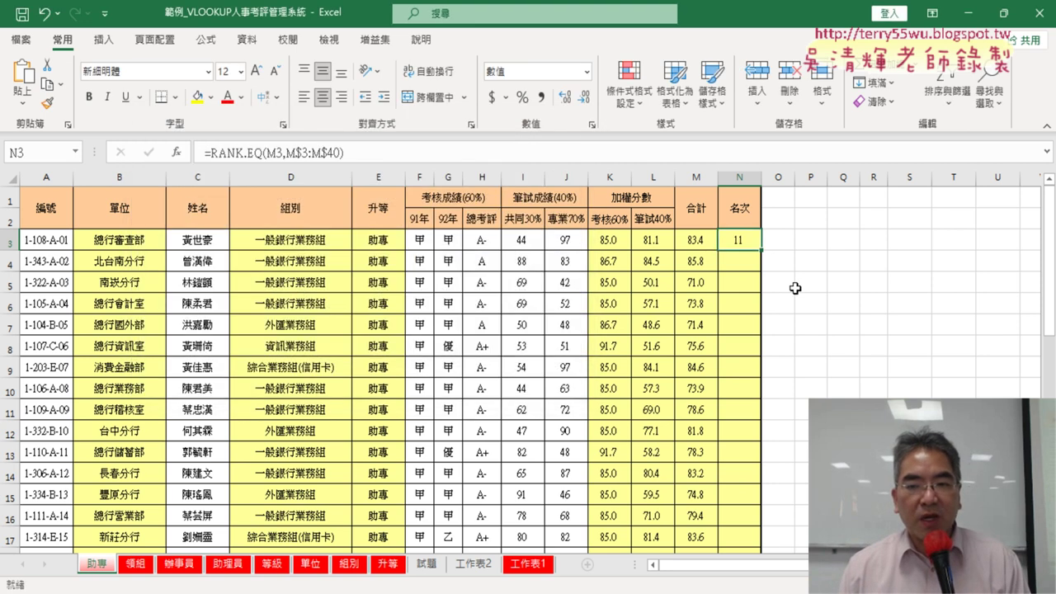
double_click(762, 253)
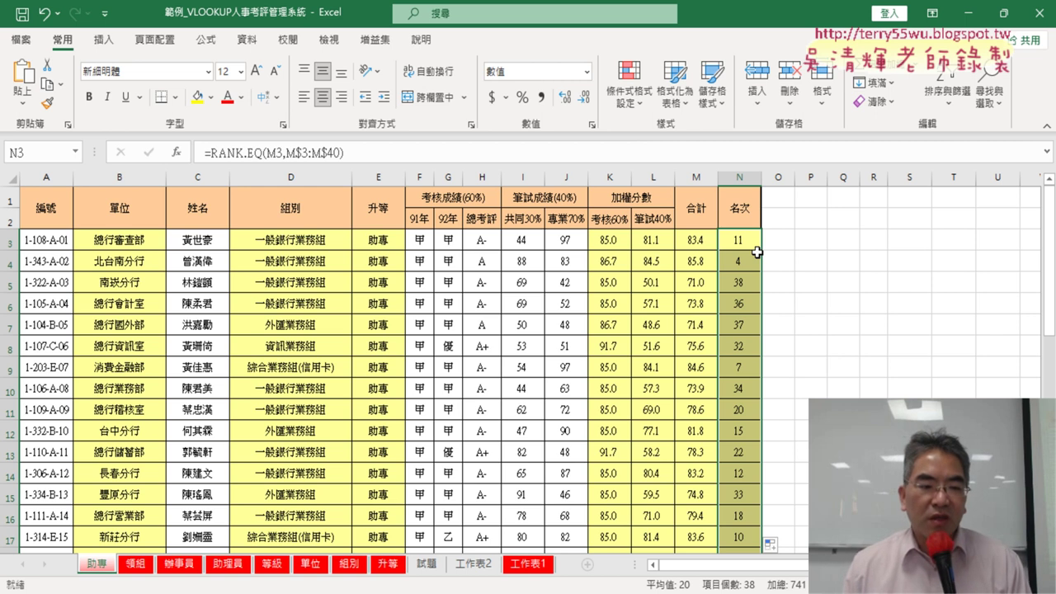
scroll(756, 254, down, 4)
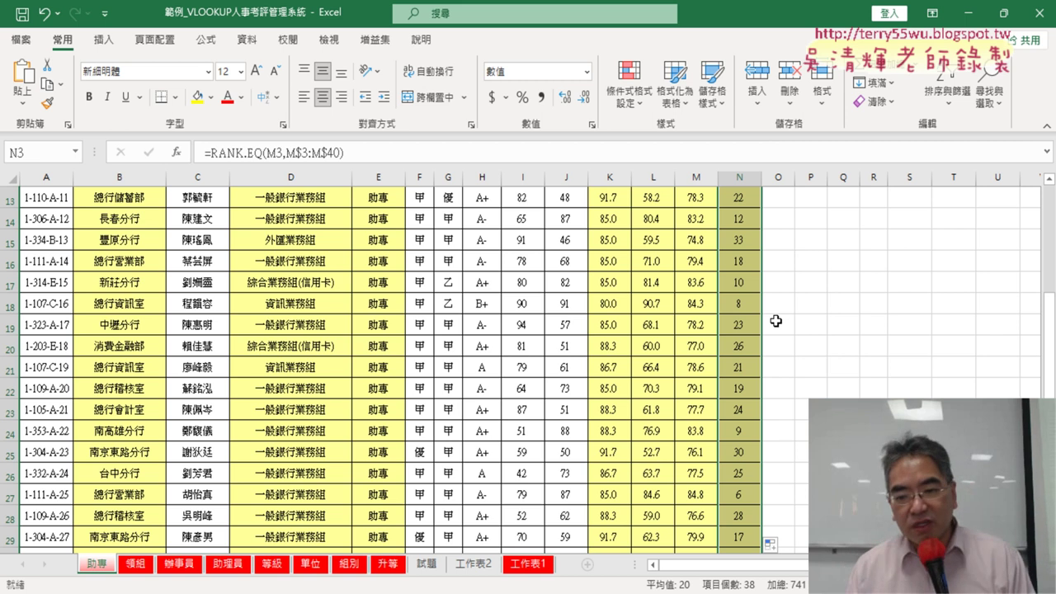
scroll(771, 318, down, 2)
scroll(763, 315, down, 2)
scroll(756, 312, down, 1)
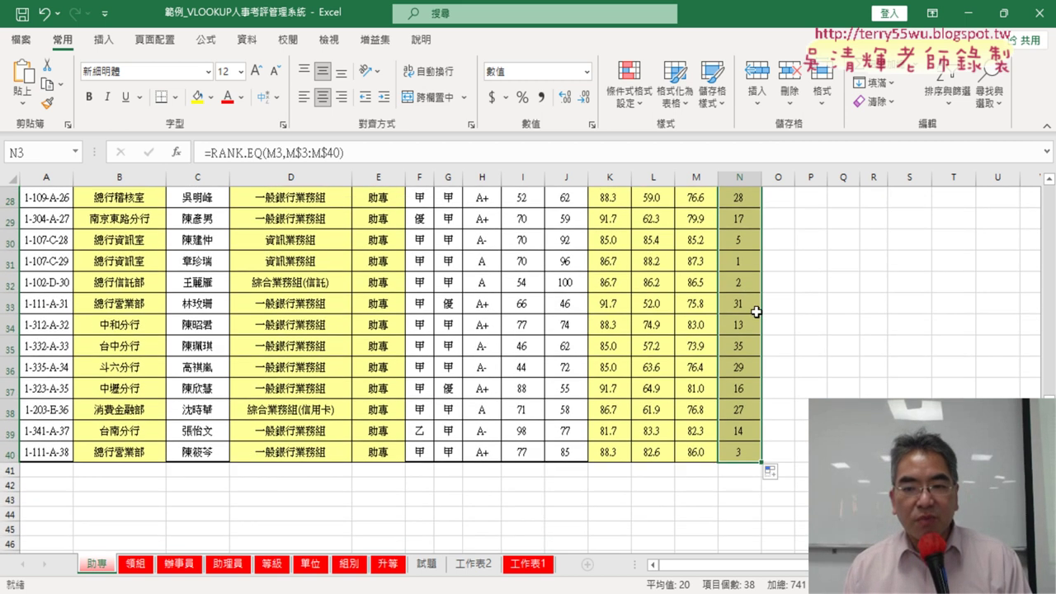
click(752, 261)
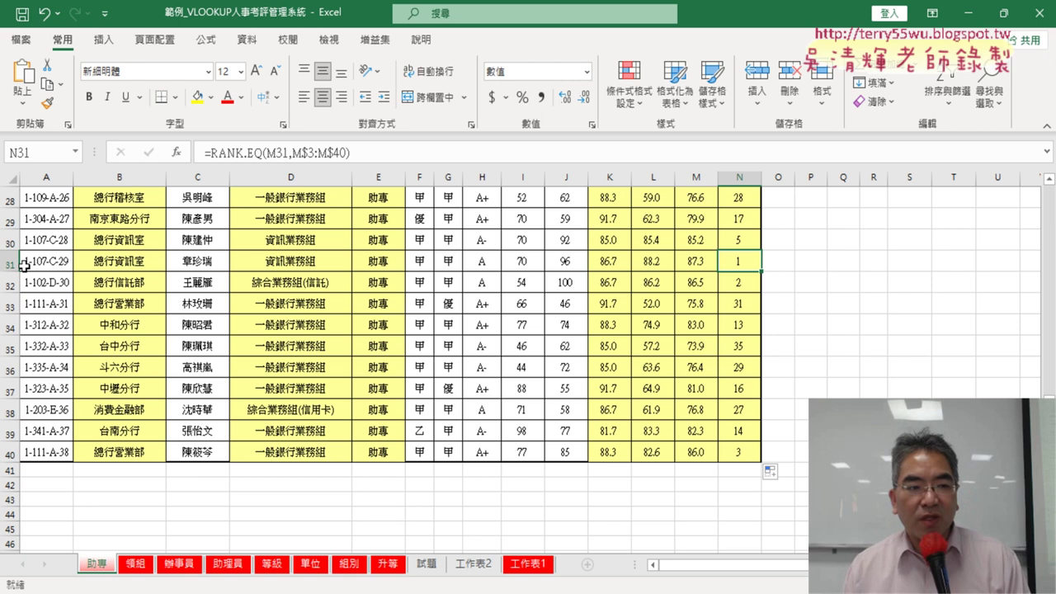
drag(24, 265, 25, 282)
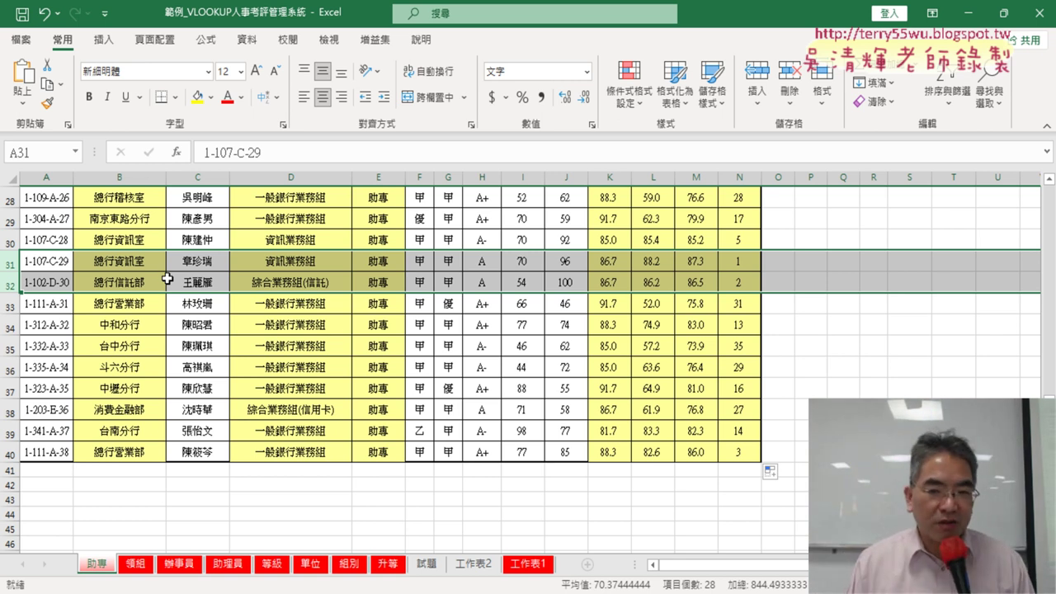
scroll(142, 249, up, 9)
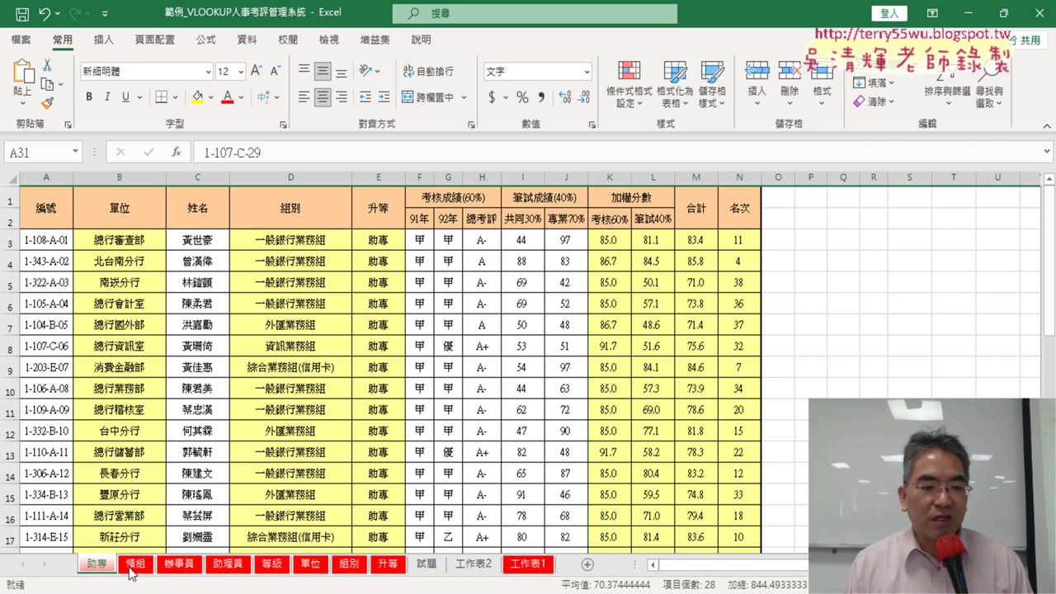
click(132, 565)
click(177, 568)
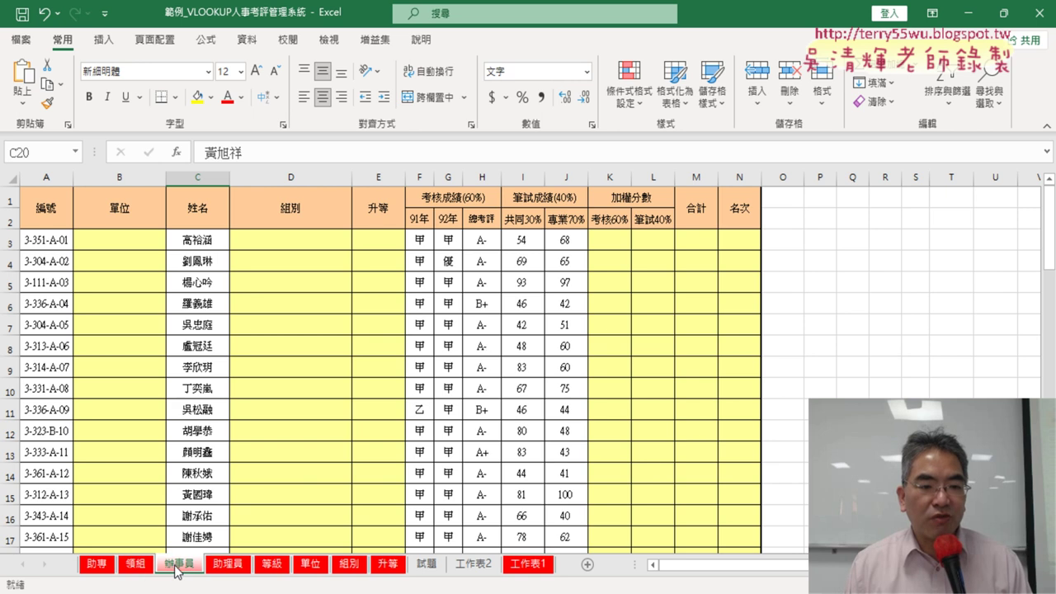
click(231, 569)
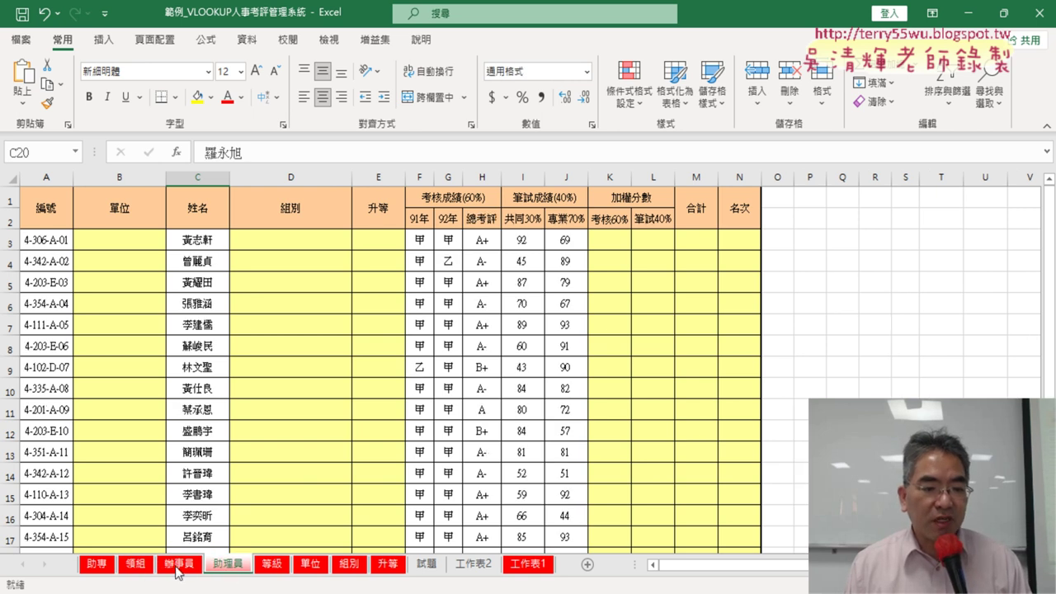
click(134, 569)
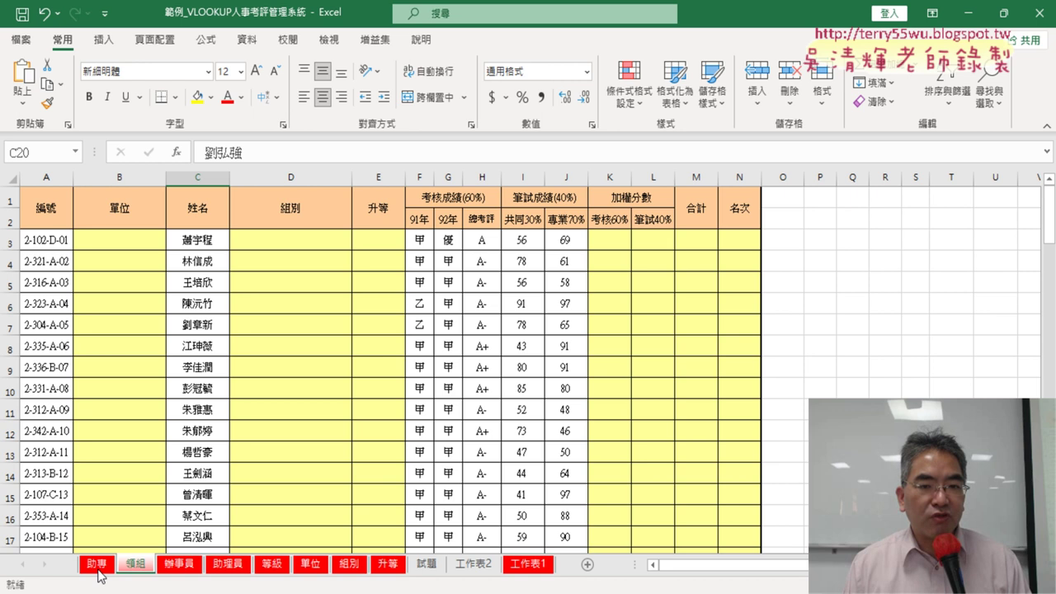
click(98, 569)
click(142, 569)
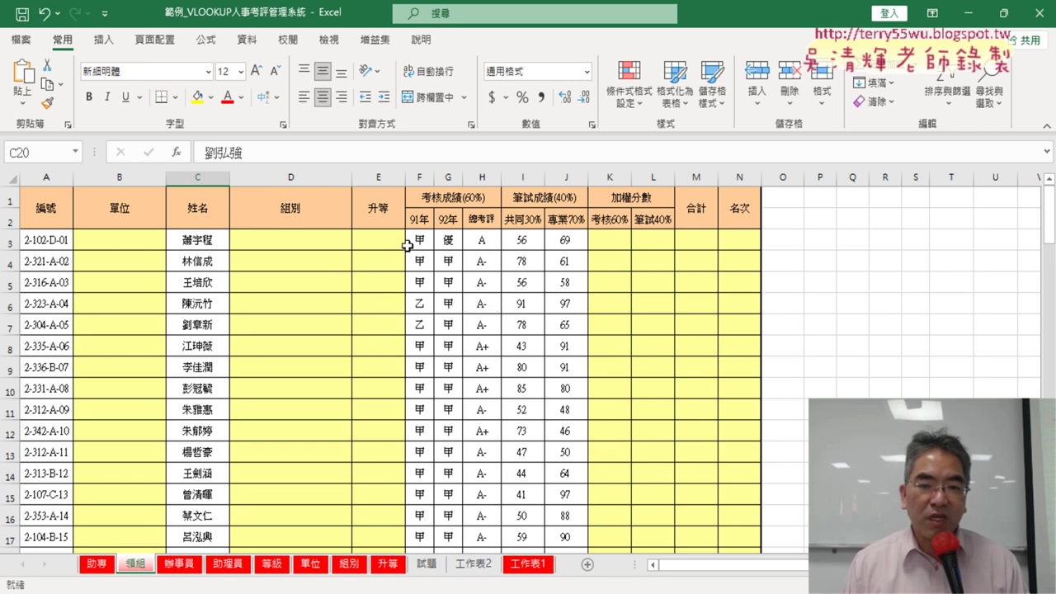
click(190, 567)
click(234, 568)
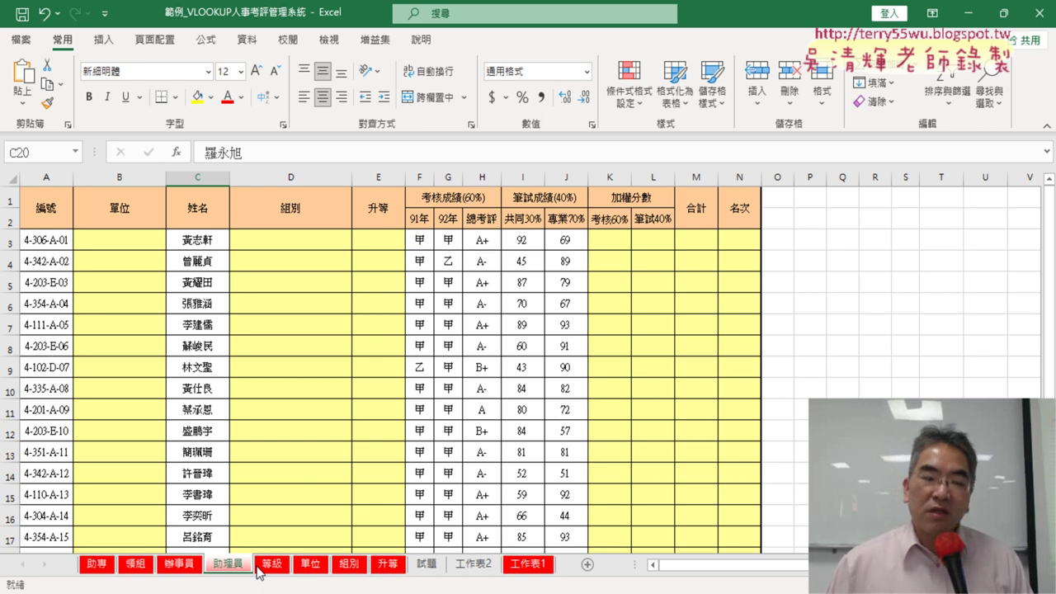
click(96, 564)
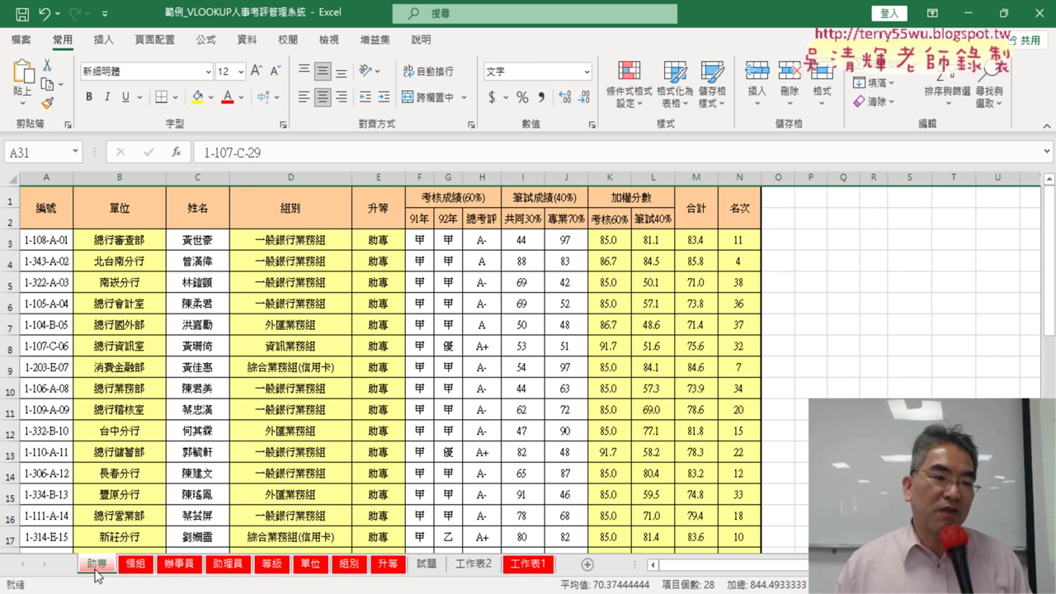
click(136, 564)
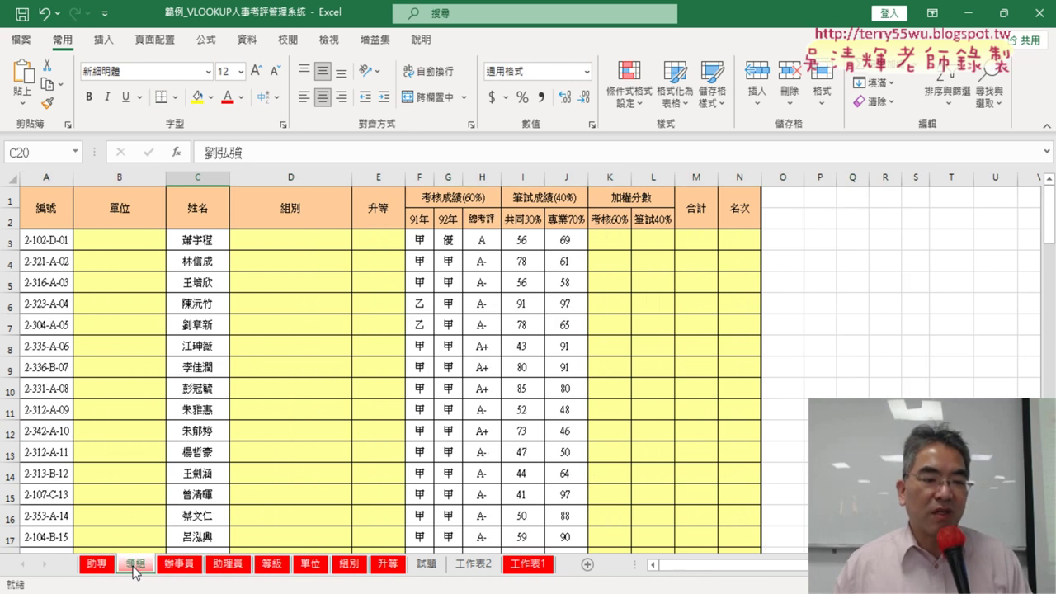
click(96, 564)
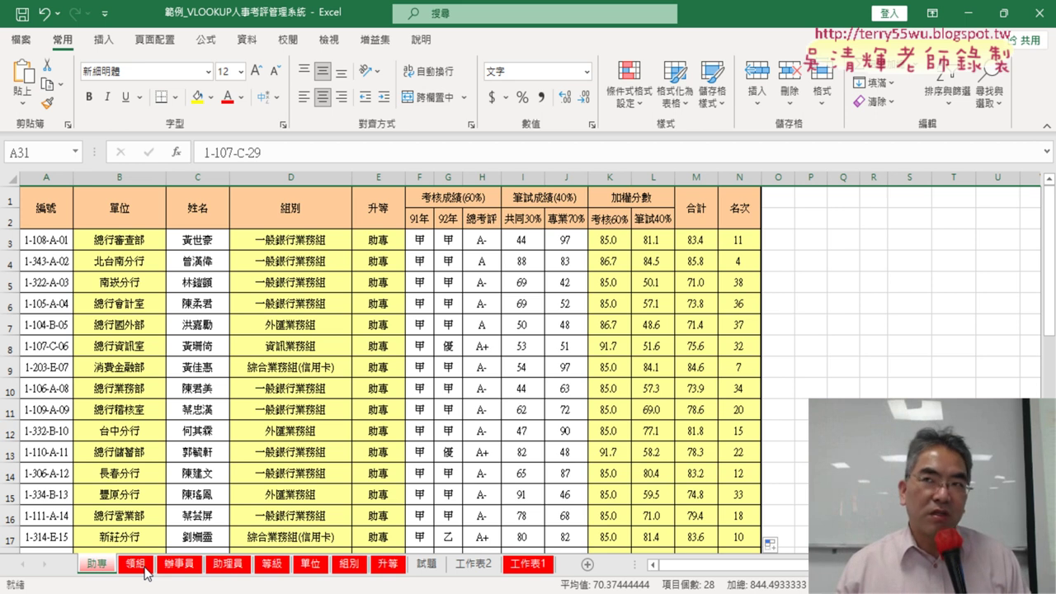
Select the B3 unit lookup on 助專 and group sheets 助專 through 助理員.
click(121, 238)
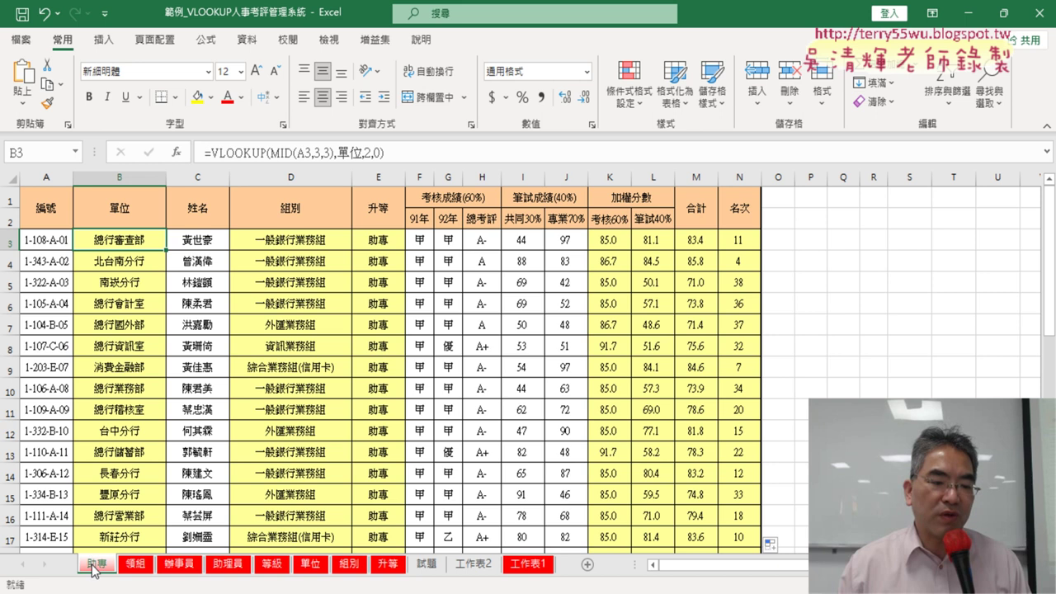
shift+click(232, 566)
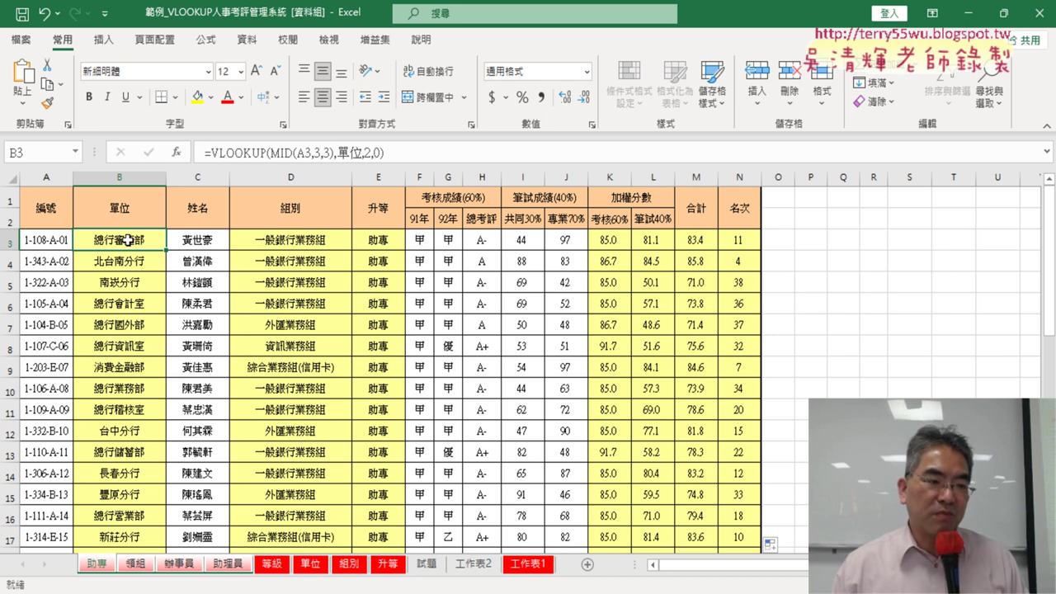
click(249, 150)
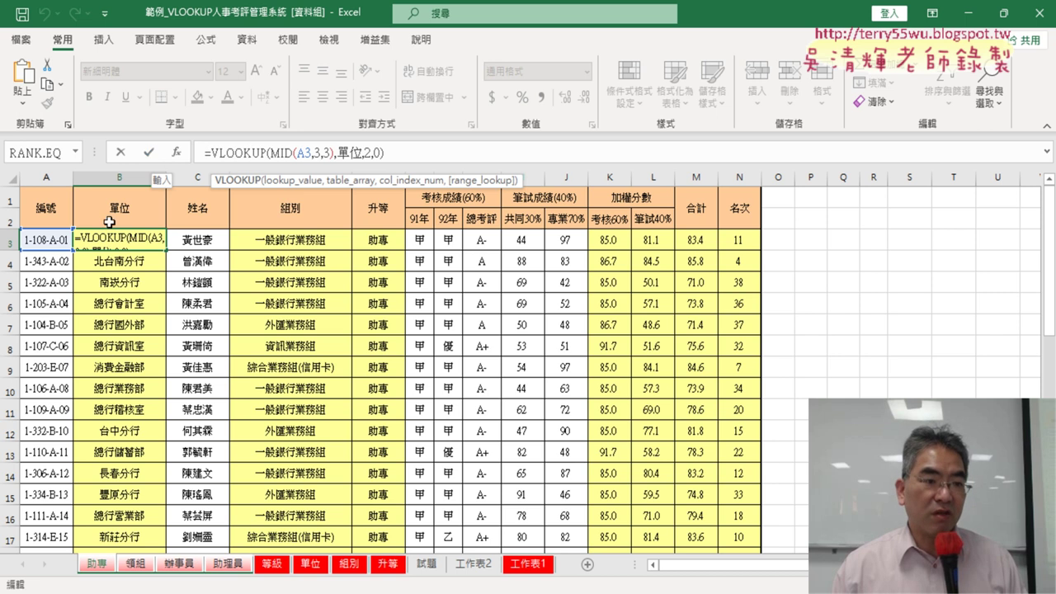
click(288, 153)
click(150, 152)
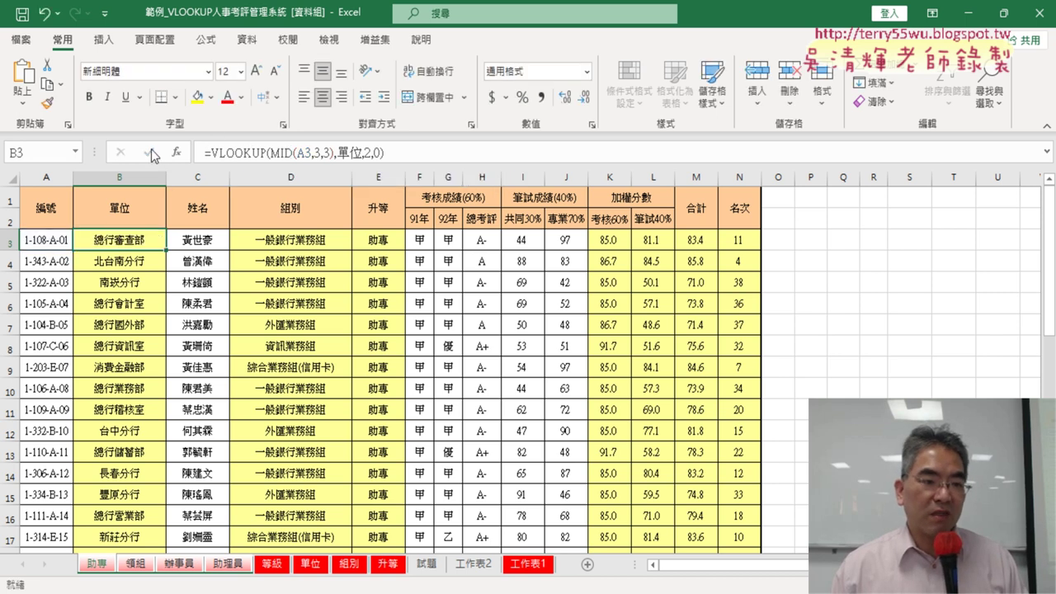
click(298, 239)
click(384, 153)
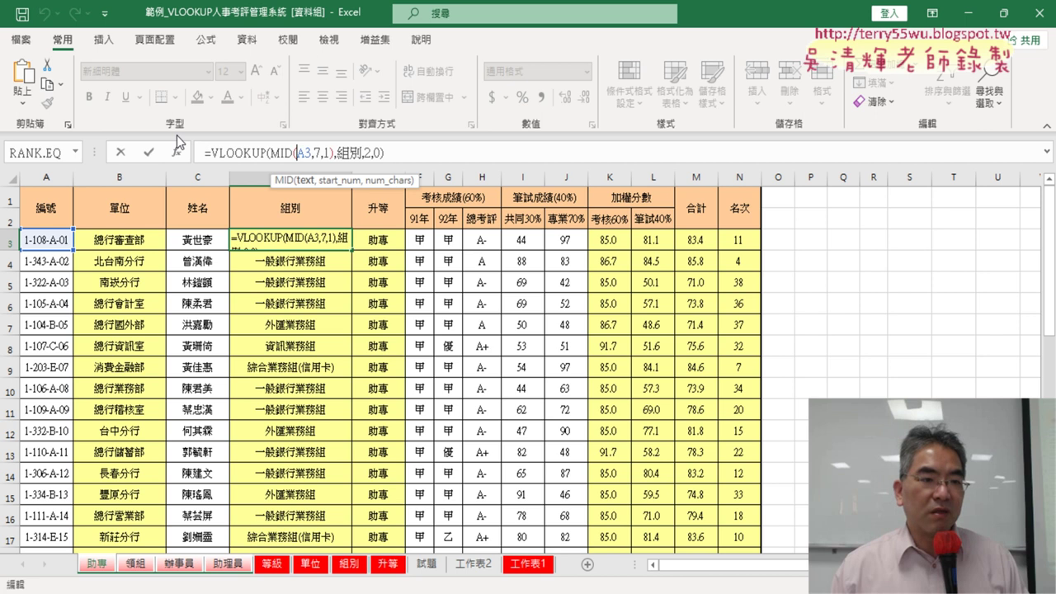
click(154, 150)
click(388, 245)
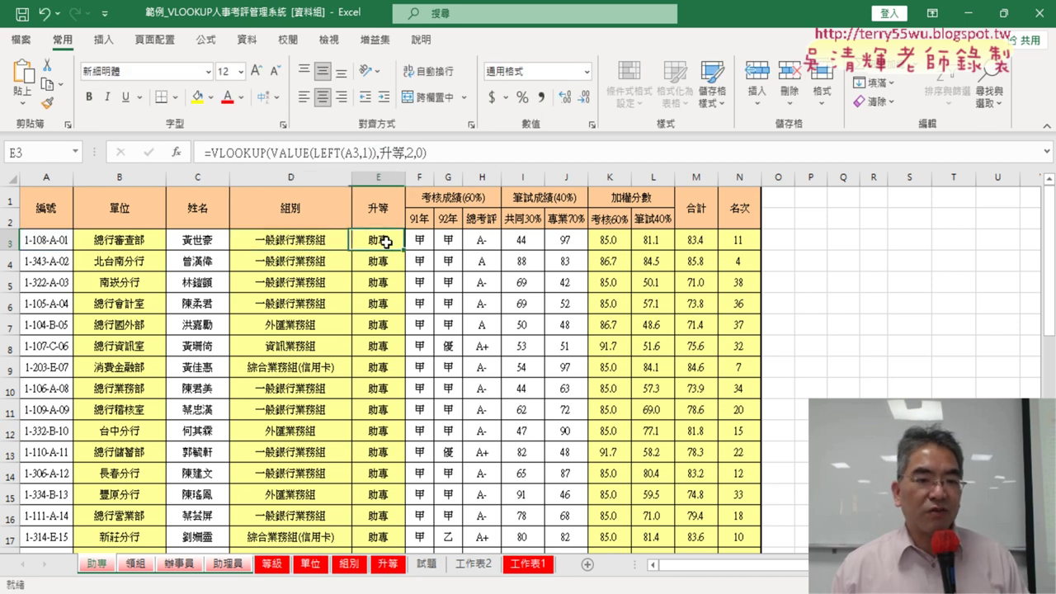
click(289, 154)
click(150, 153)
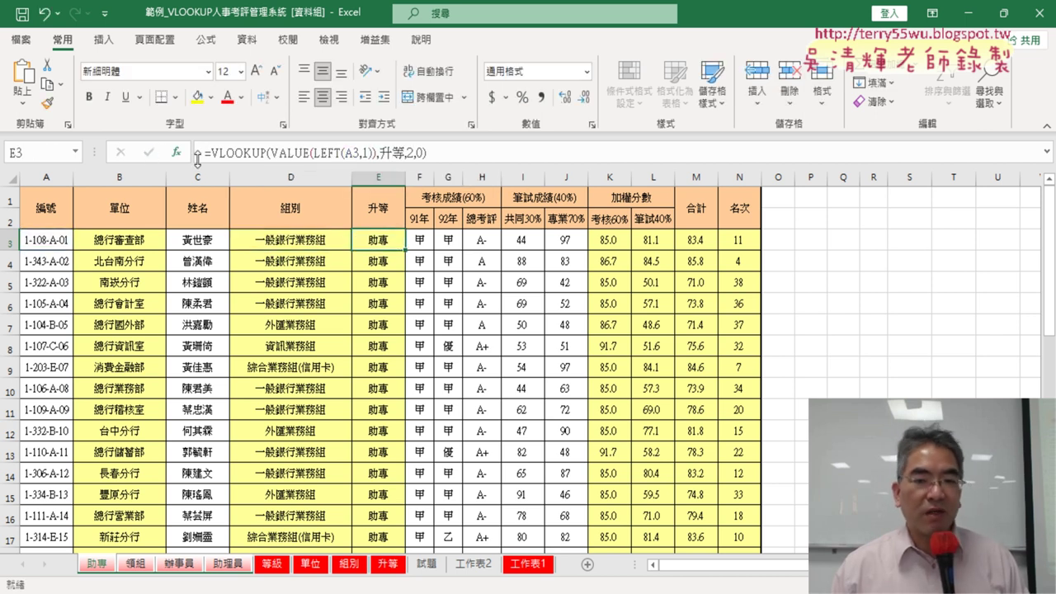
click(610, 242)
click(422, 153)
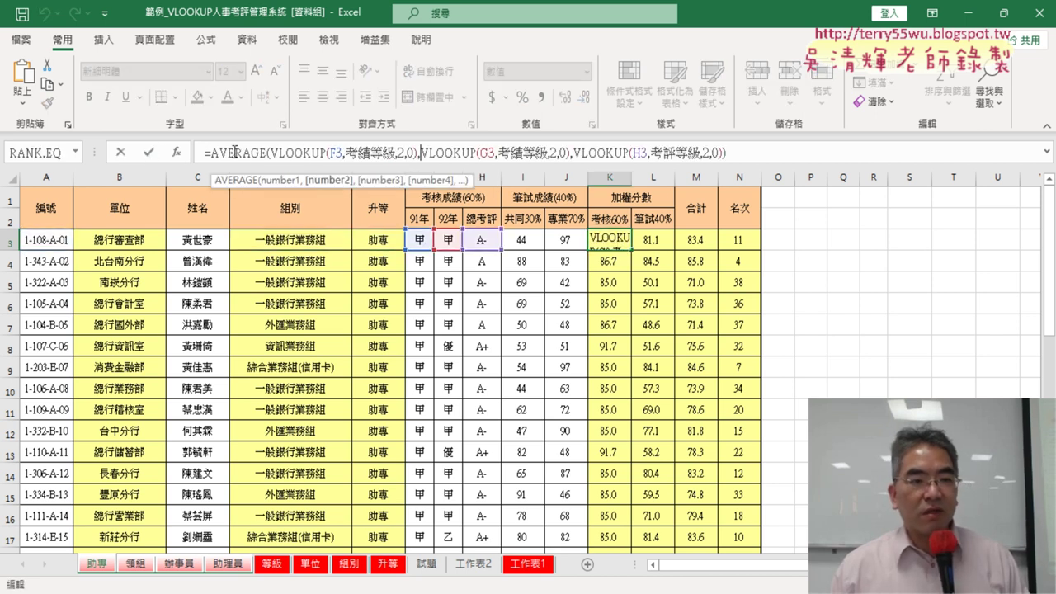
click(157, 153)
click(647, 239)
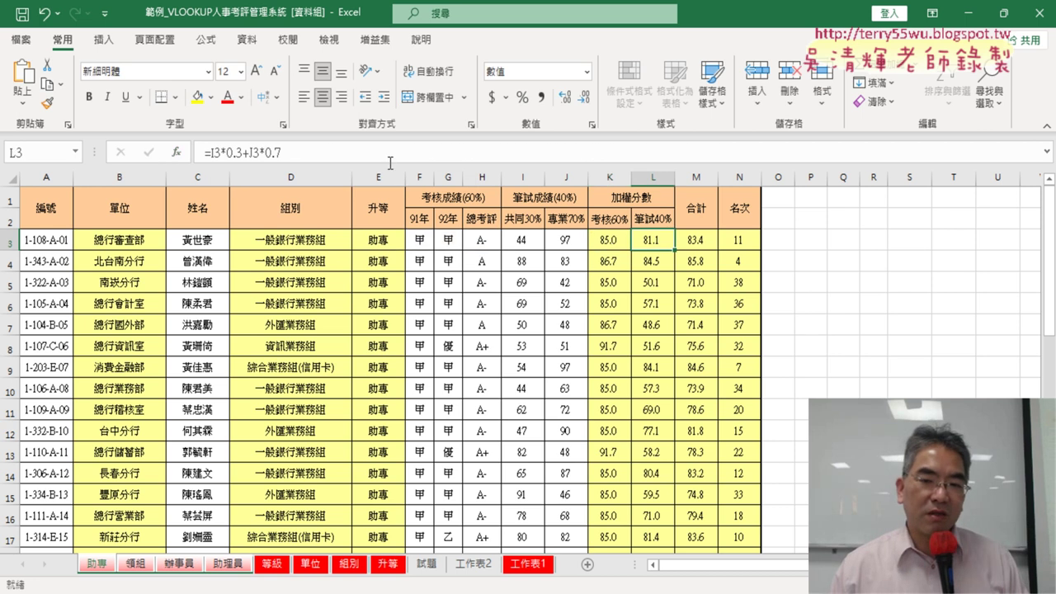
click(390, 153)
click(149, 153)
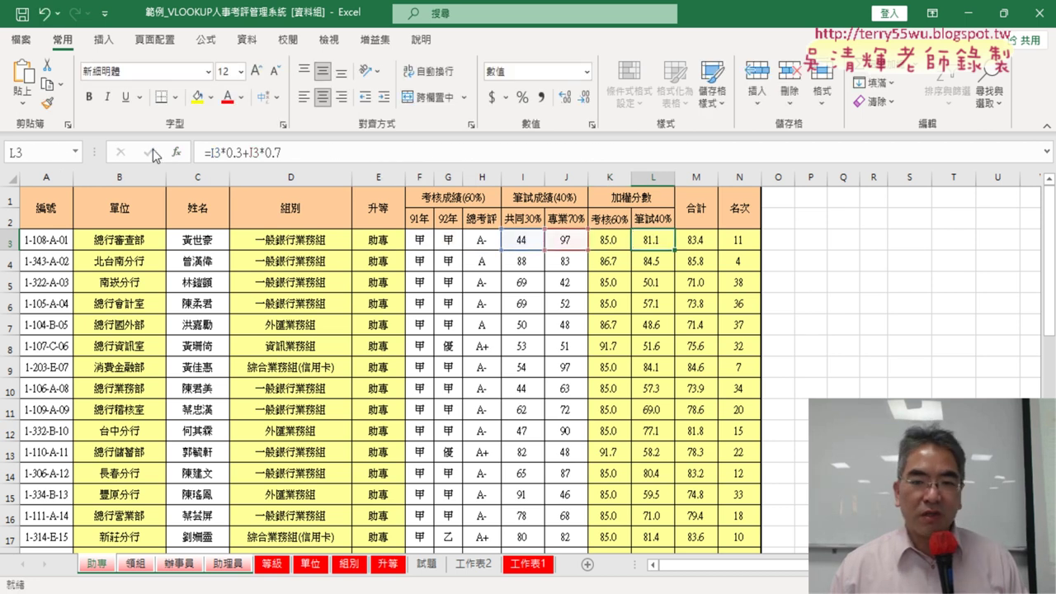
click(699, 240)
click(298, 159)
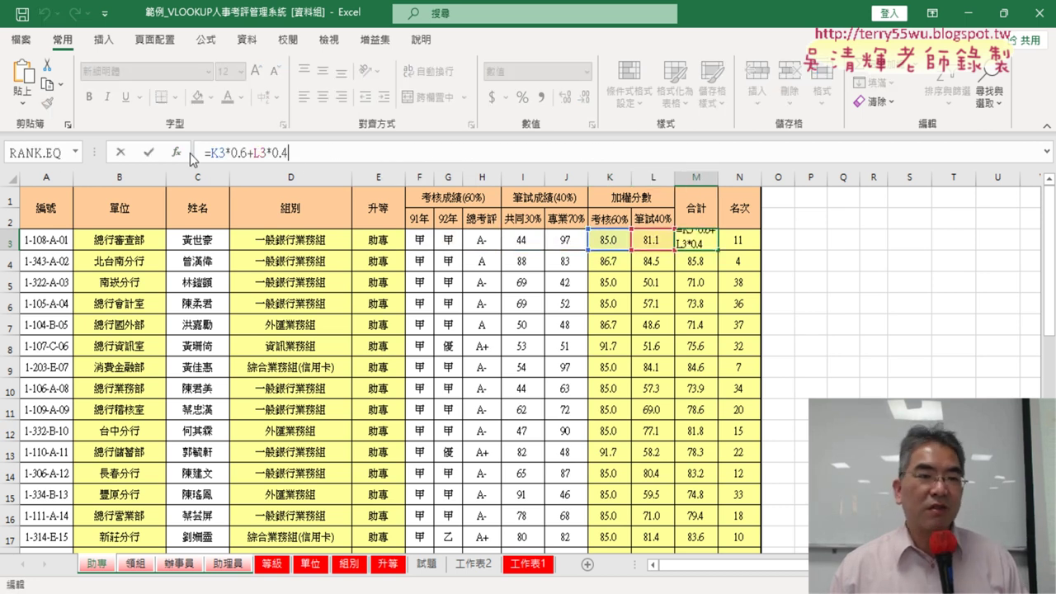
click(149, 153)
click(740, 238)
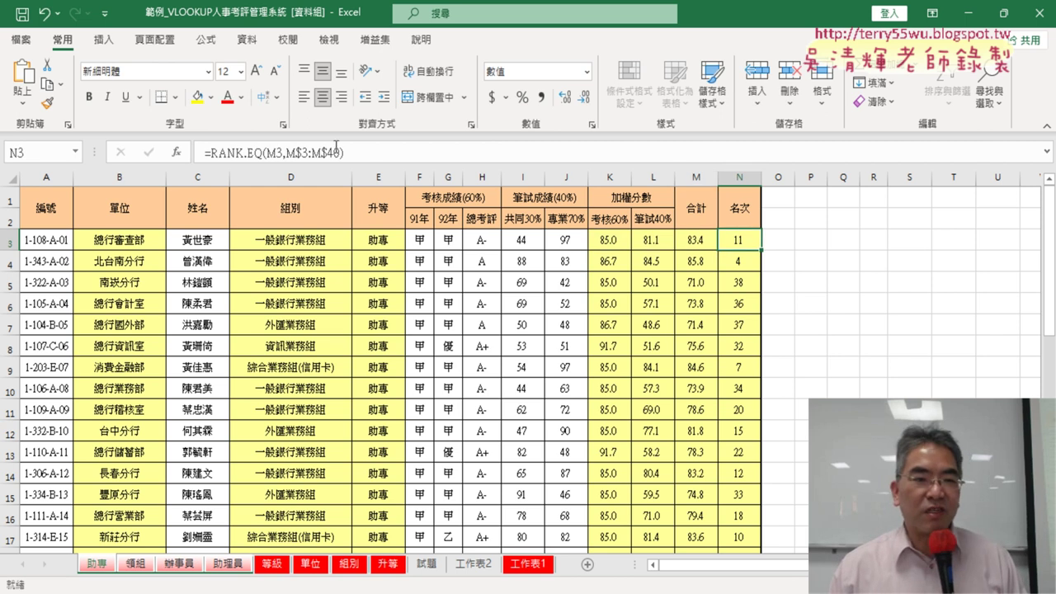
click(278, 154)
click(148, 154)
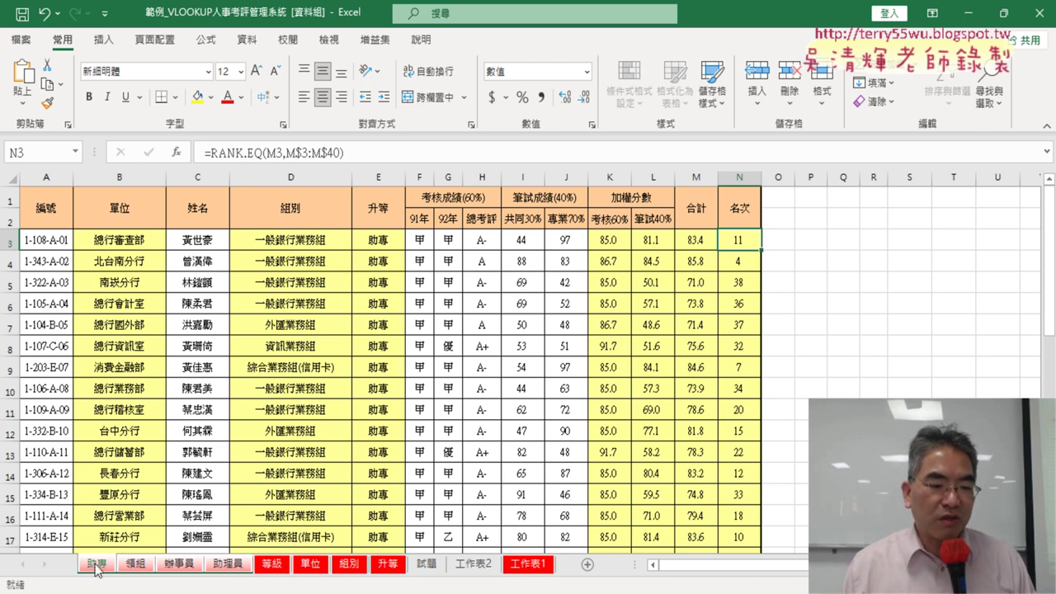
click(136, 565)
click(227, 564)
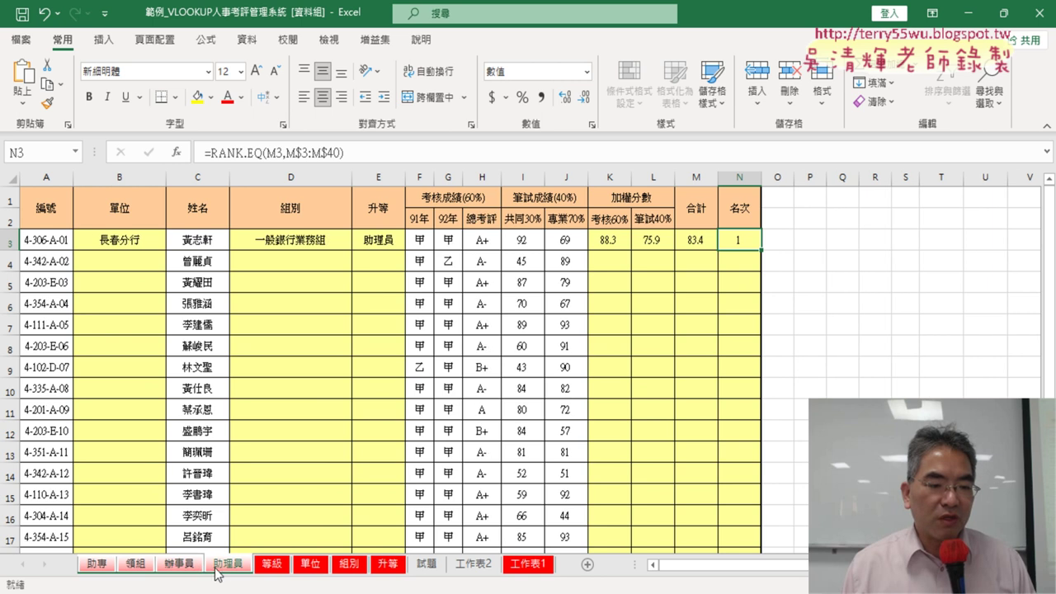
click(98, 567)
click(138, 566)
click(180, 565)
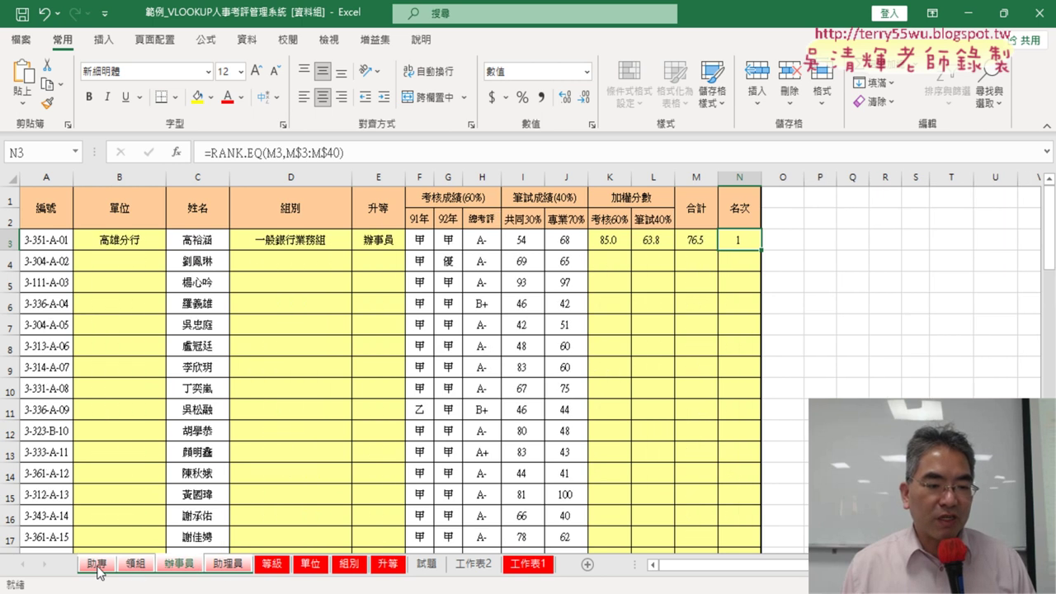
click(98, 565)
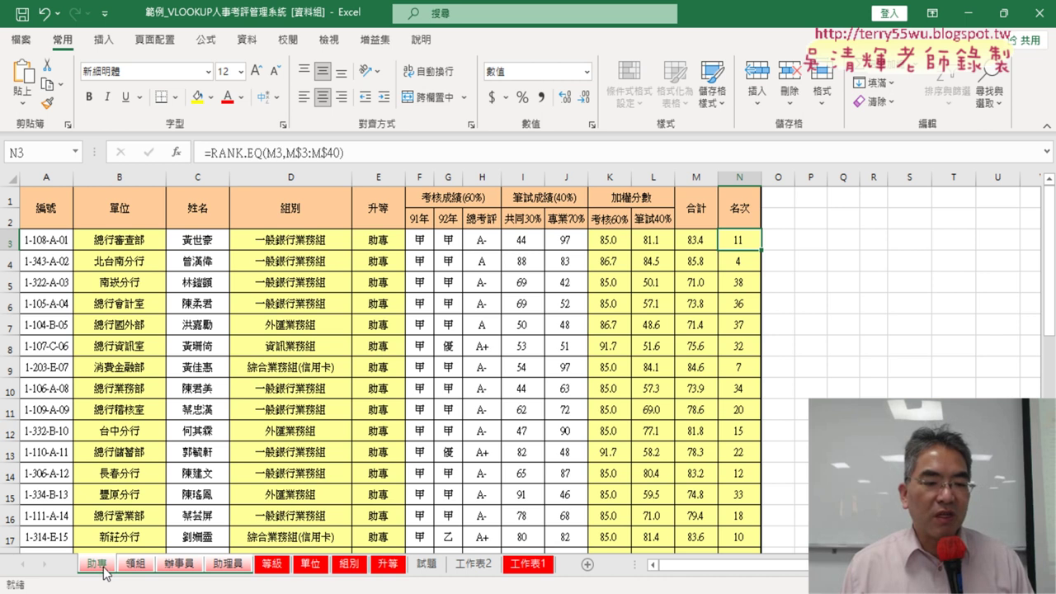
click(275, 566)
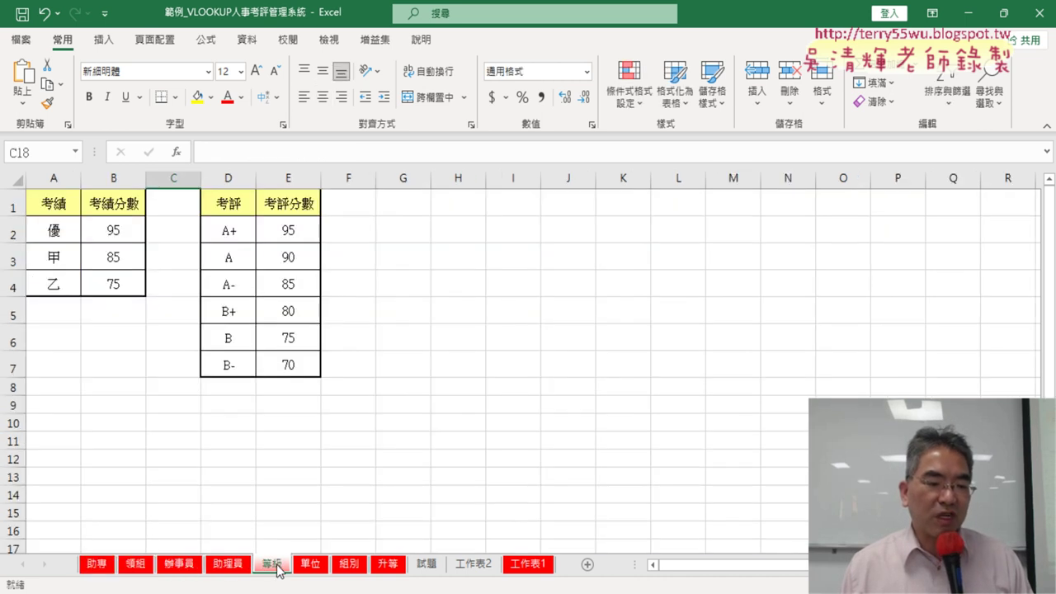
click(139, 569)
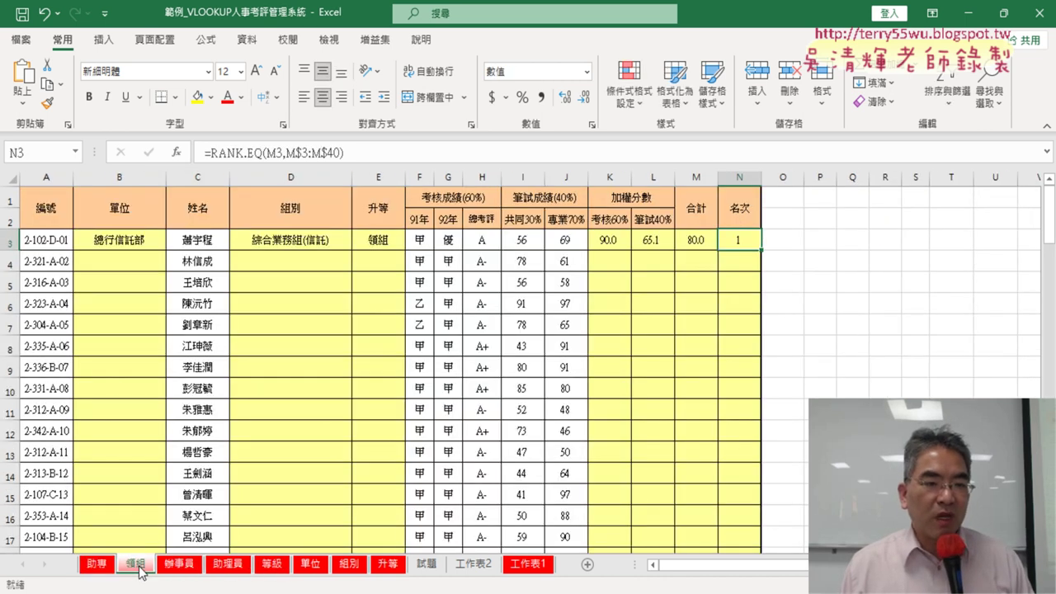
click(107, 238)
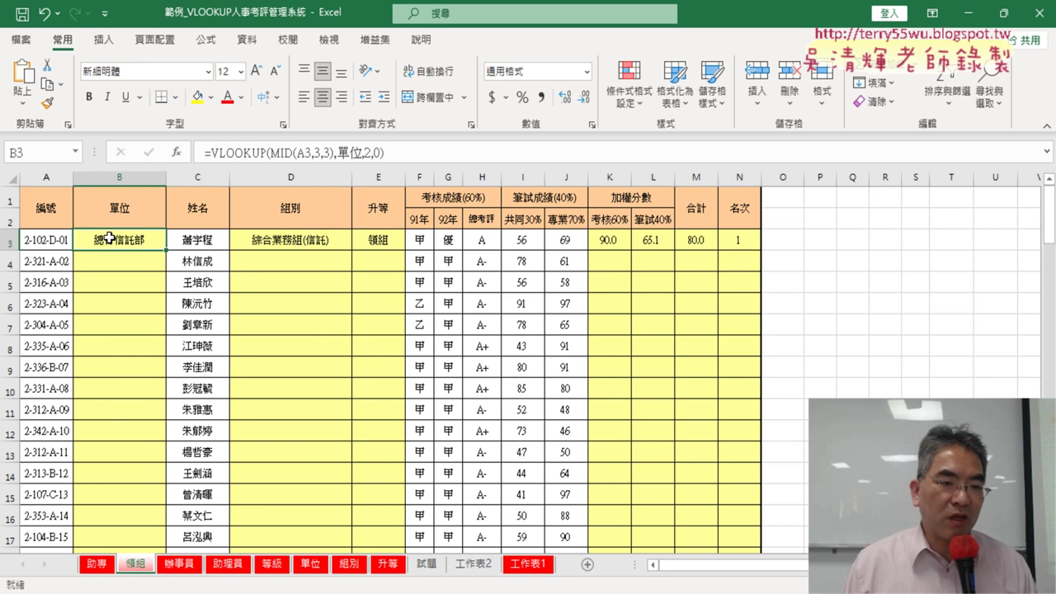
click(323, 239)
click(375, 240)
click(189, 566)
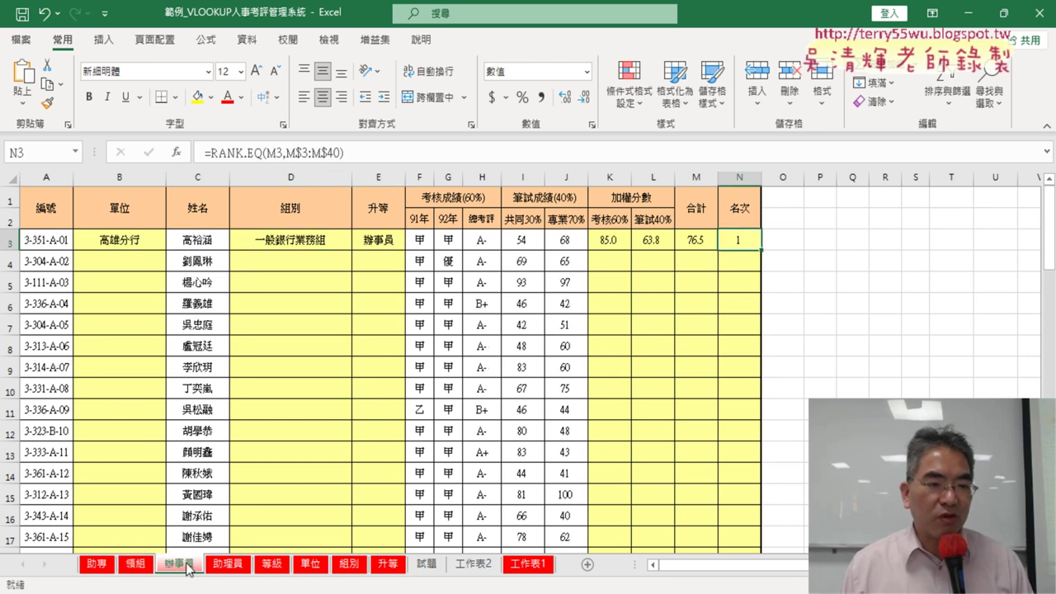
click(137, 241)
click(281, 239)
click(387, 238)
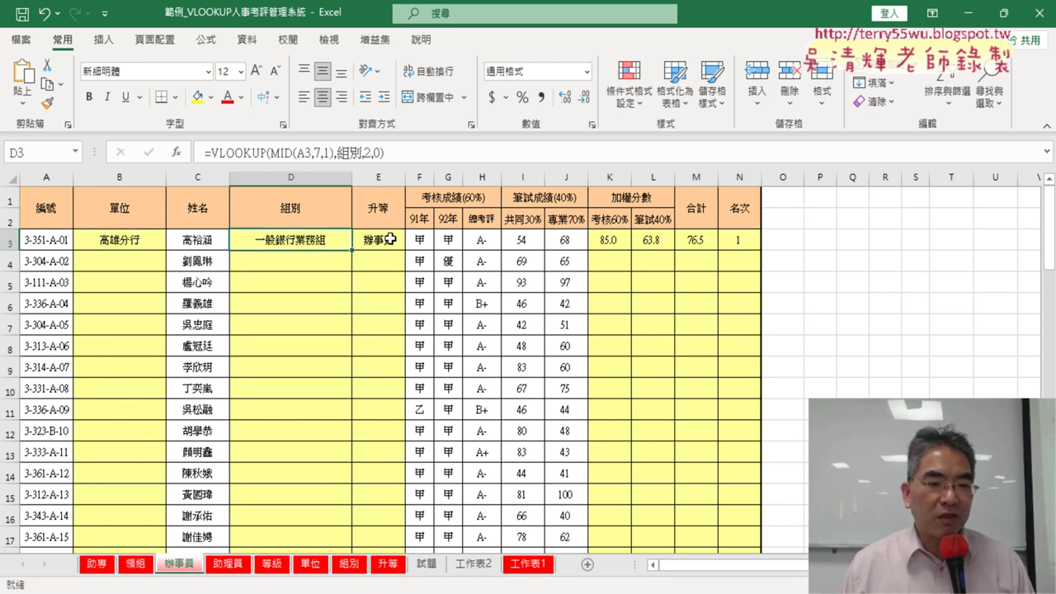
click(627, 240)
click(672, 241)
click(712, 241)
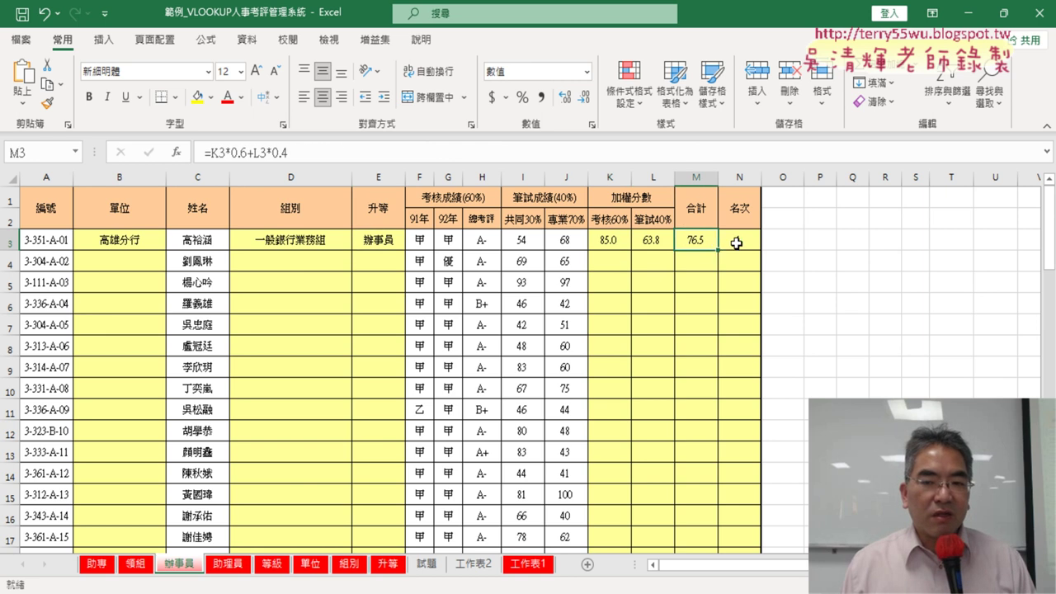
click(754, 241)
text(=RANK.EQ(M3,M$3:M$40))
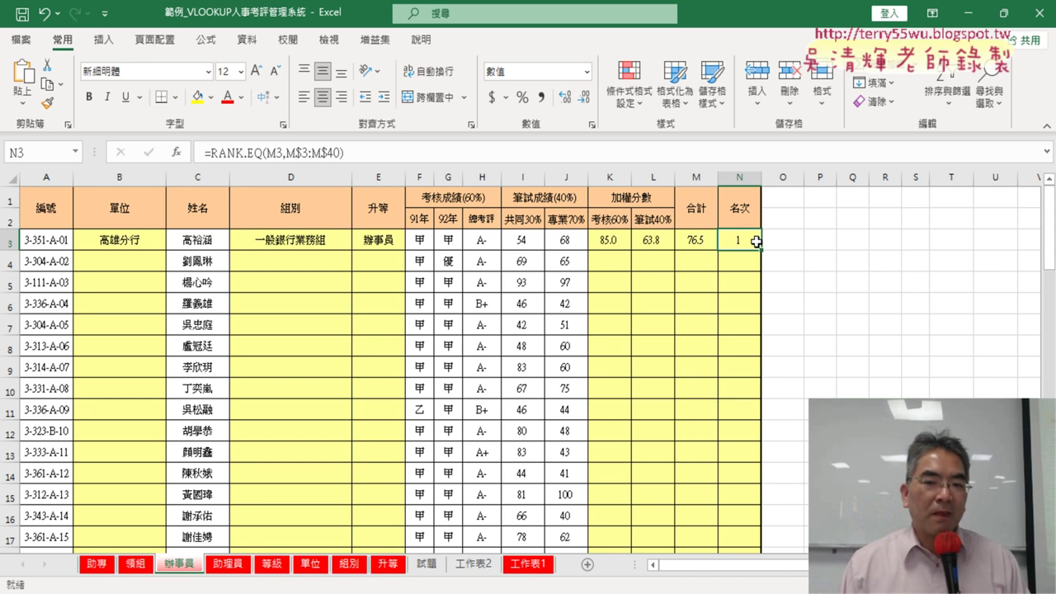
click(98, 564)
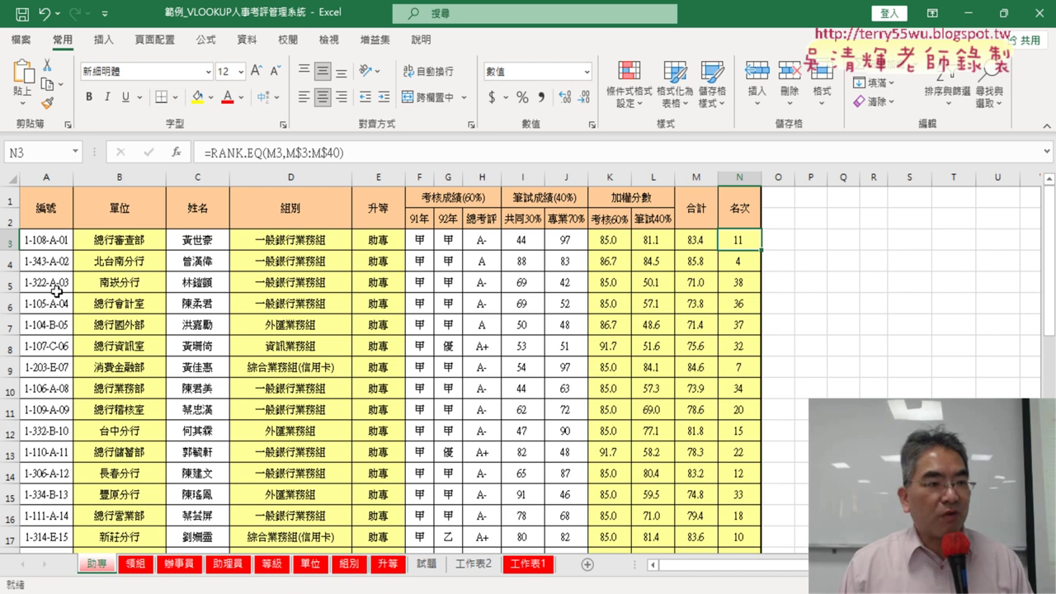
Check the last employee rows on 助專 and 領組 (row 101), then select 領組's B3.
click(49, 240)
key(ctrl+Down)
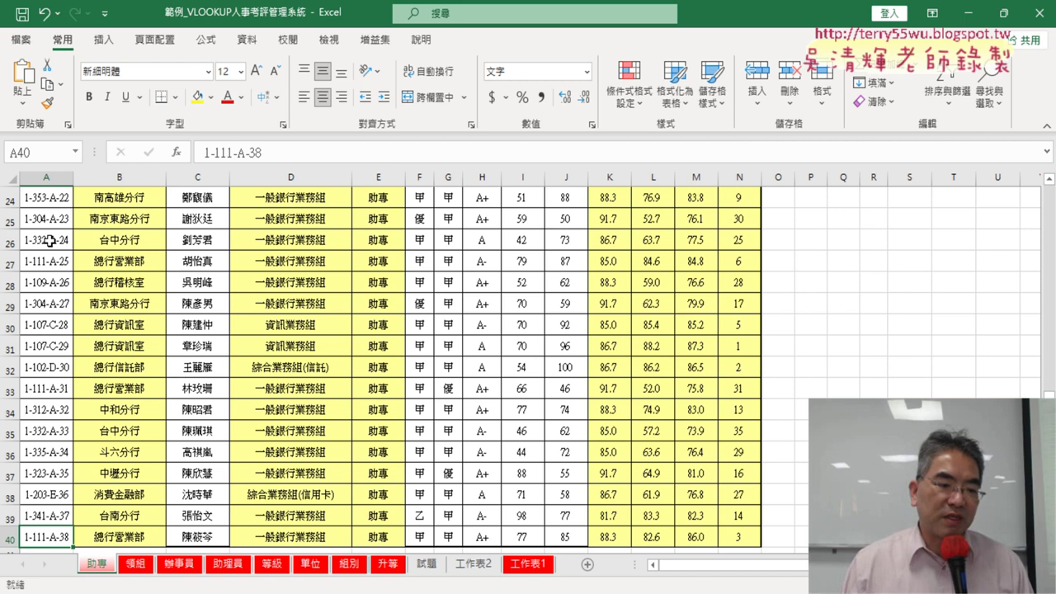
click(135, 564)
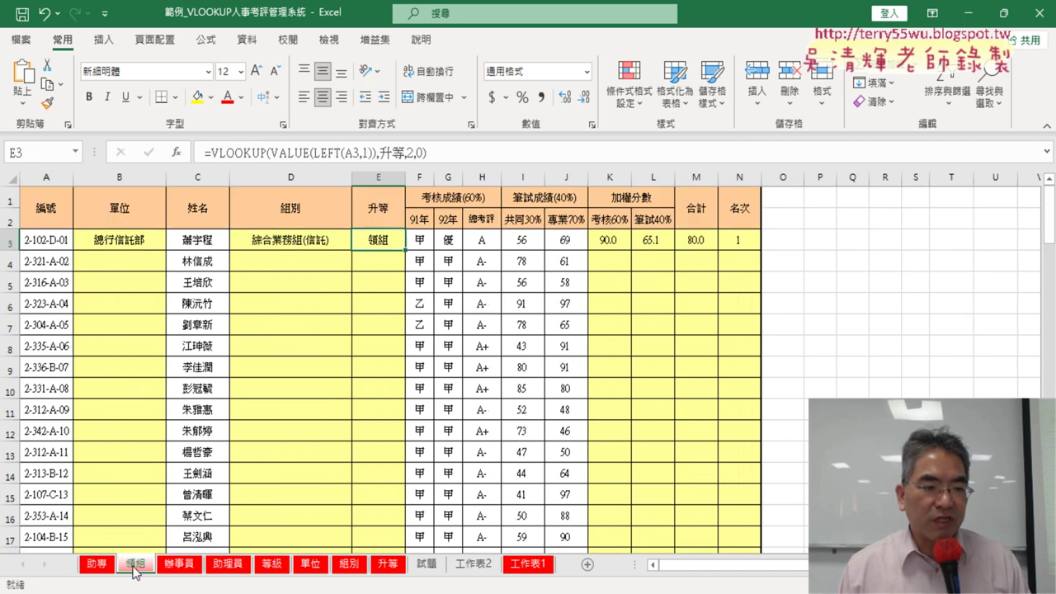
click(53, 237)
key(ctrl+Down)
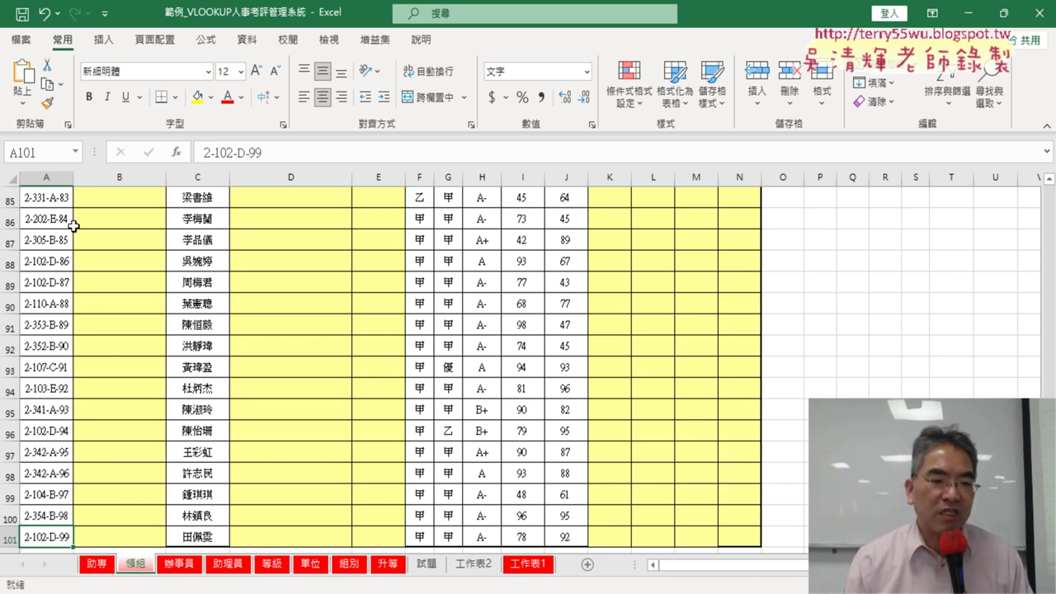
key(ctrl+Up)
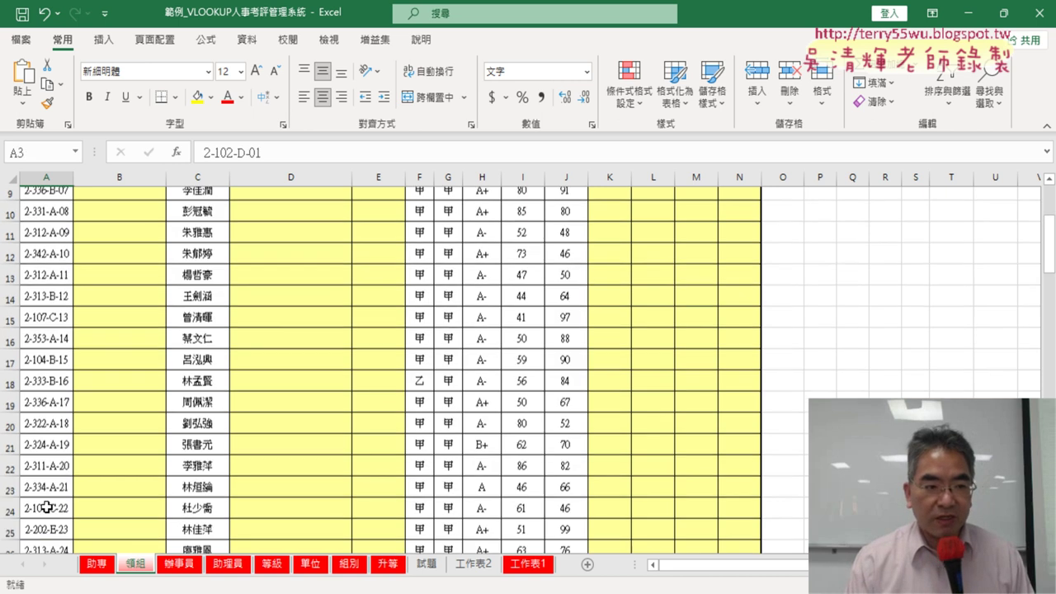
key(Right)
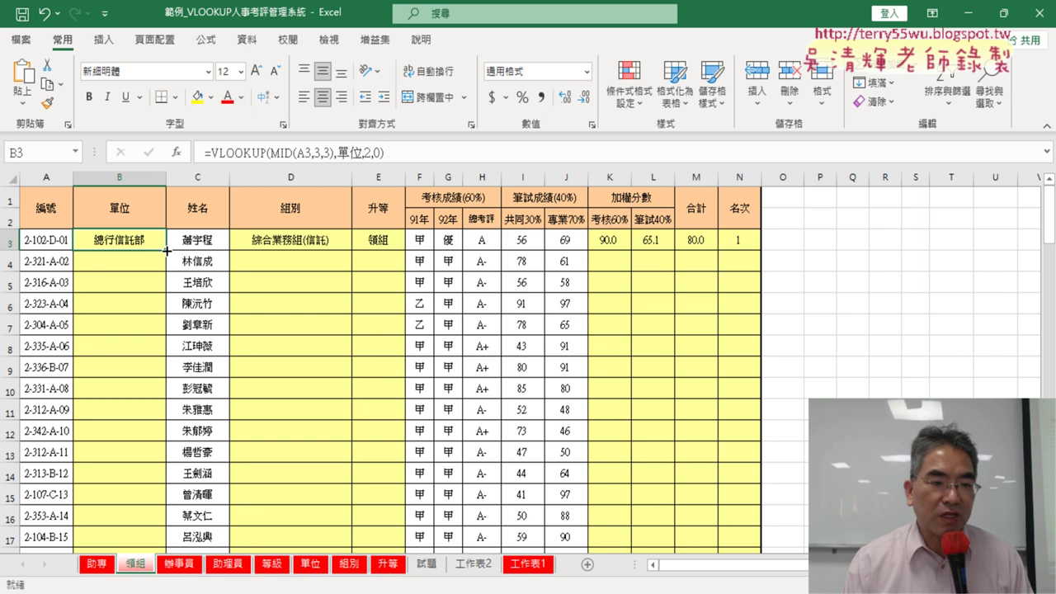
Fill the B3 unit, D3 group and E3 promotion formulas down 領組 and verify the bottom.
double_click(167, 250)
click(263, 246)
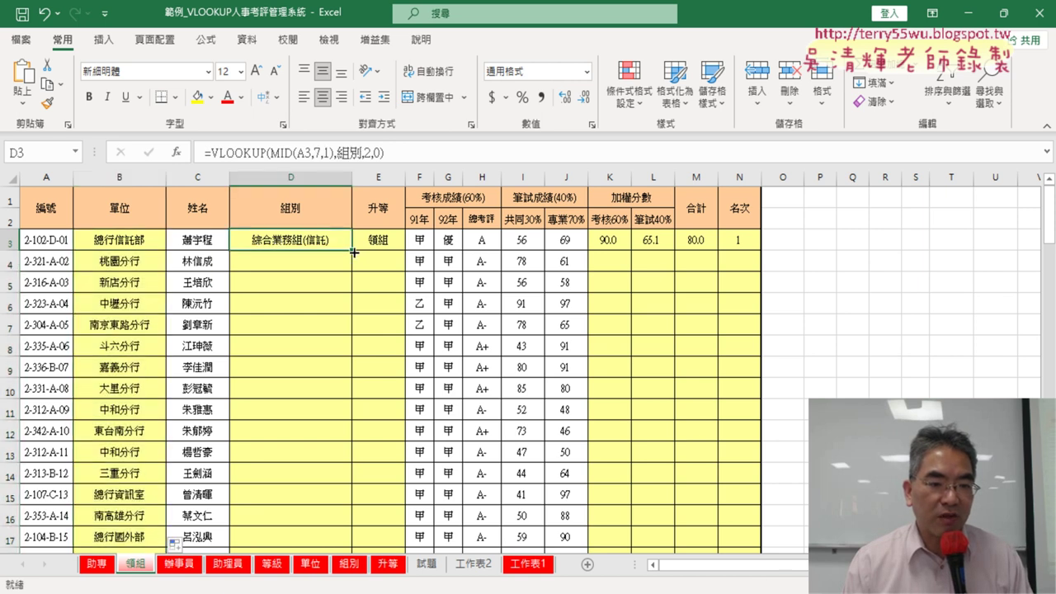
double_click(351, 249)
click(396, 241)
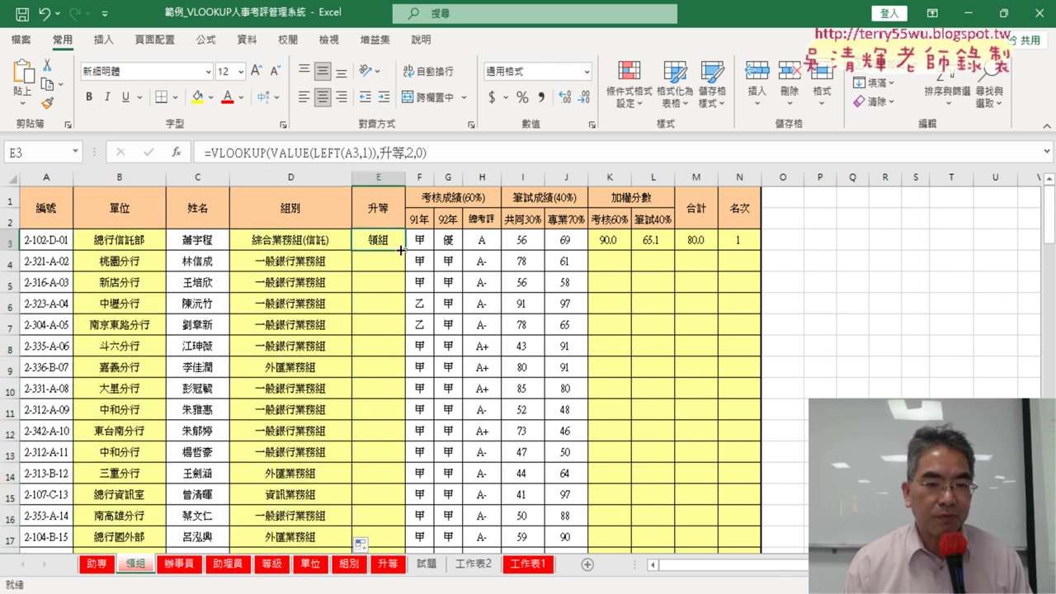
double_click(405, 250)
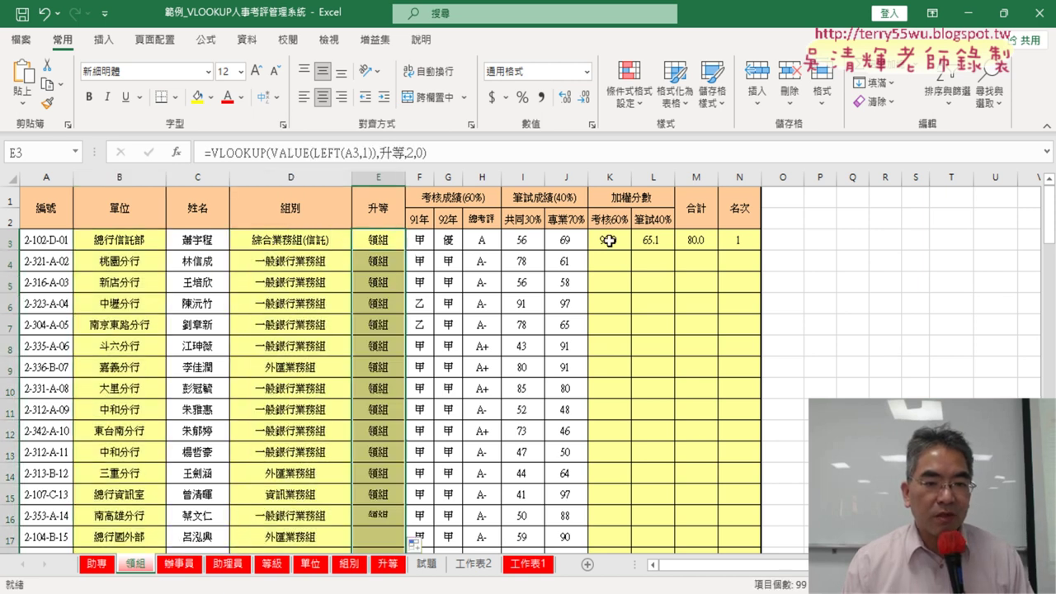
click(377, 235)
key(ctrl+Down)
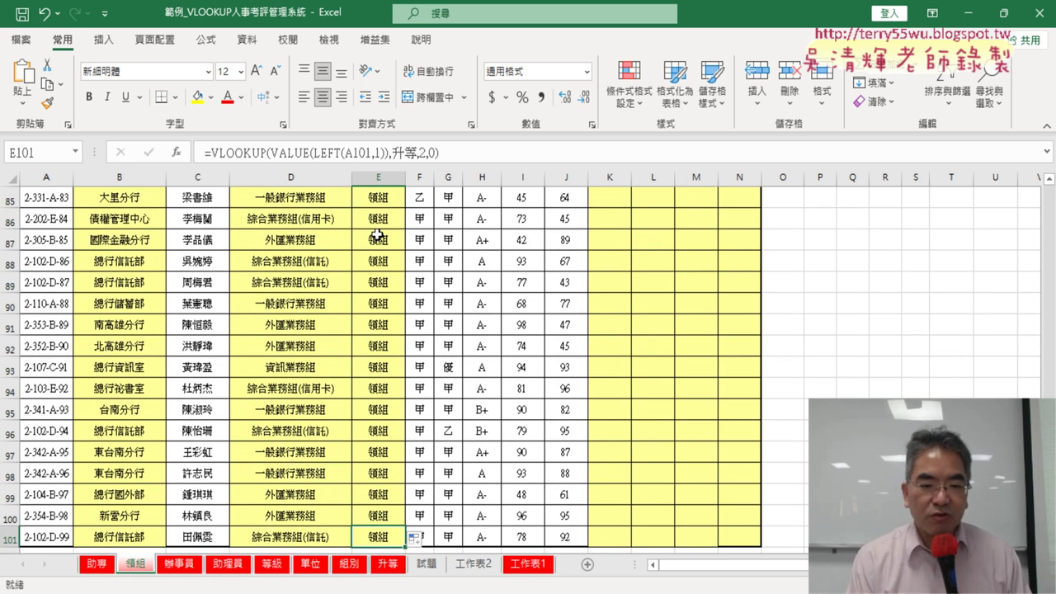
key(ctrl+Up)
scroll(475, 273, up, 1)
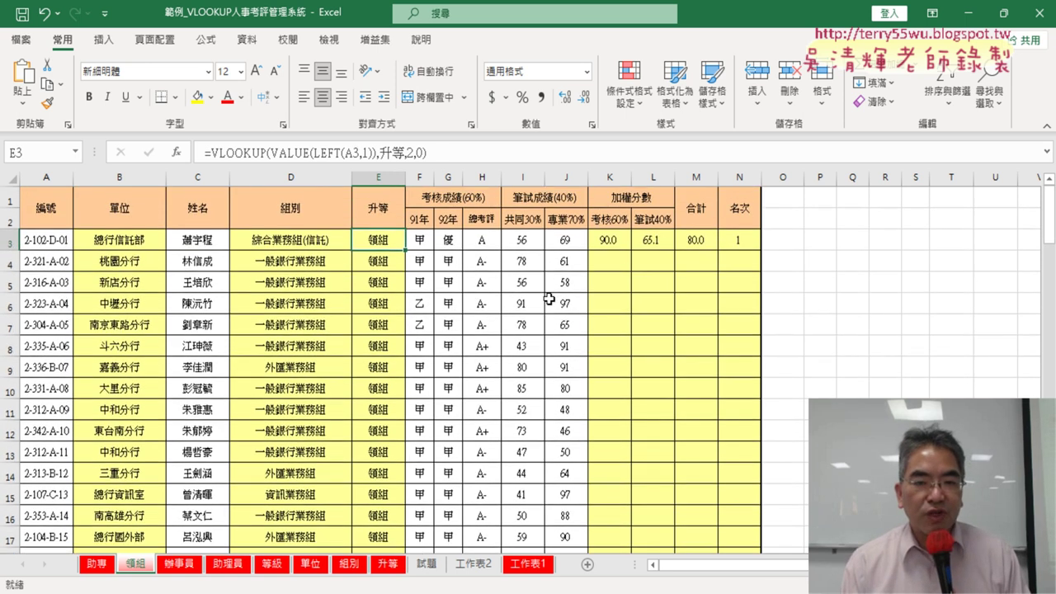
Fill the K3–N3 review score, written-test, total and rank formulas down column by column.
click(623, 245)
double_click(632, 249)
click(653, 237)
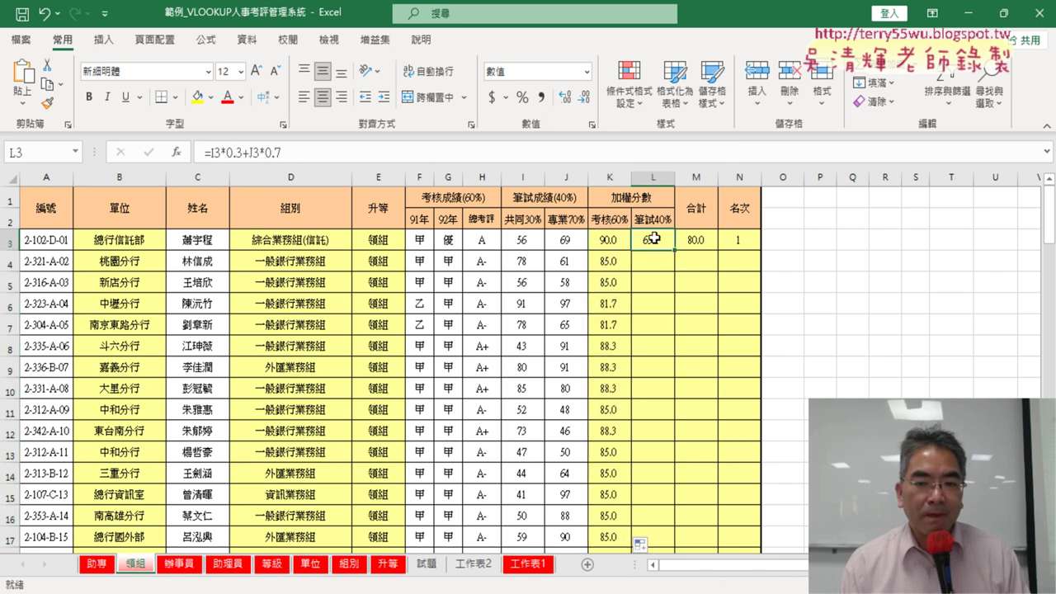
double_click(676, 249)
click(695, 238)
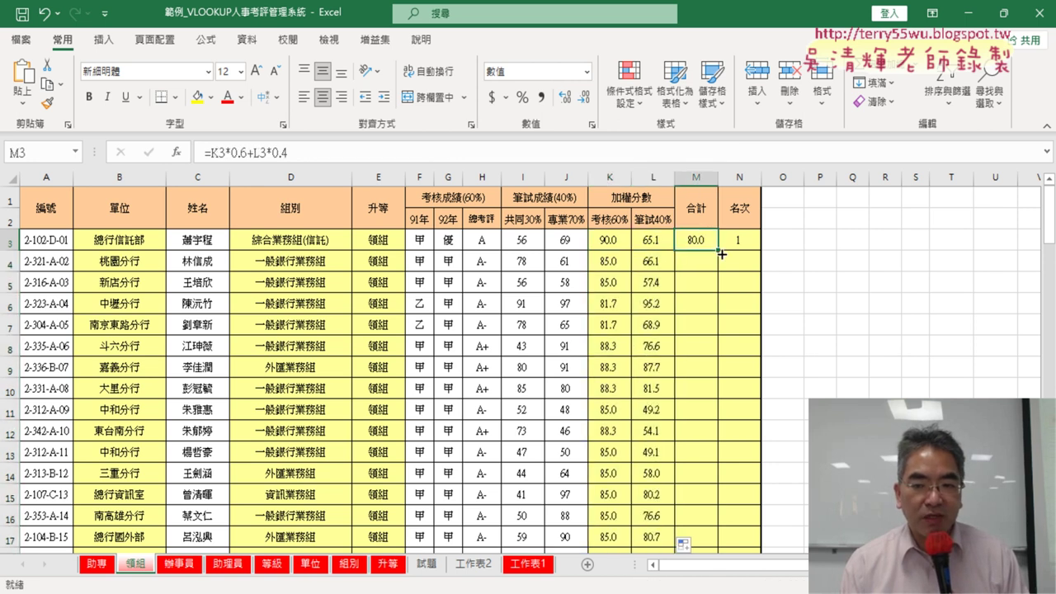
double_click(718, 250)
click(753, 239)
double_click(761, 250)
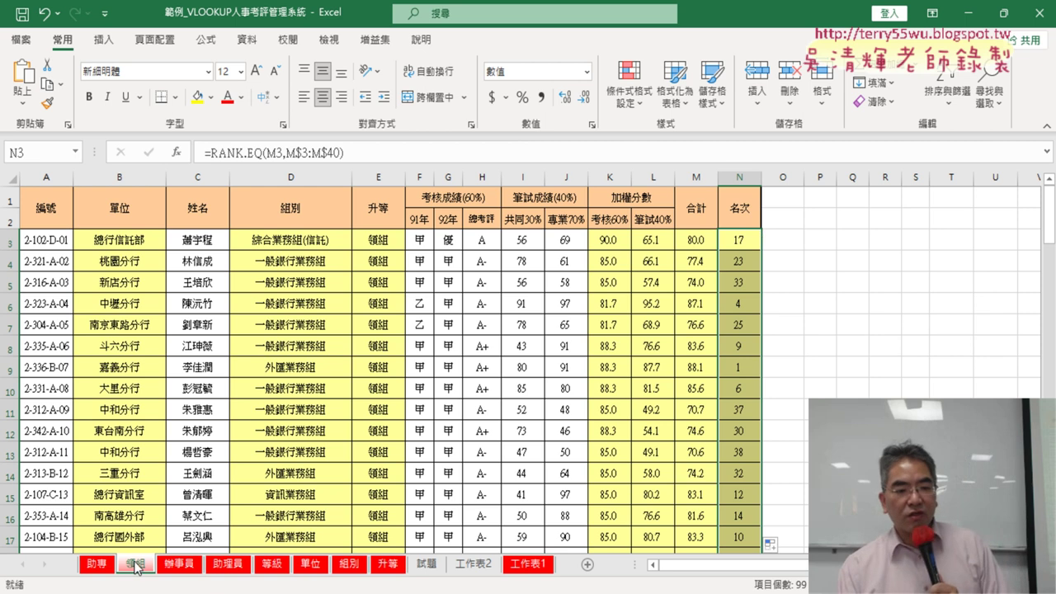
Scroll through the 領組 rank column to inspect the filled ranks.
click(744, 371)
scroll(852, 373, down, 3)
scroll(853, 373, down, 3)
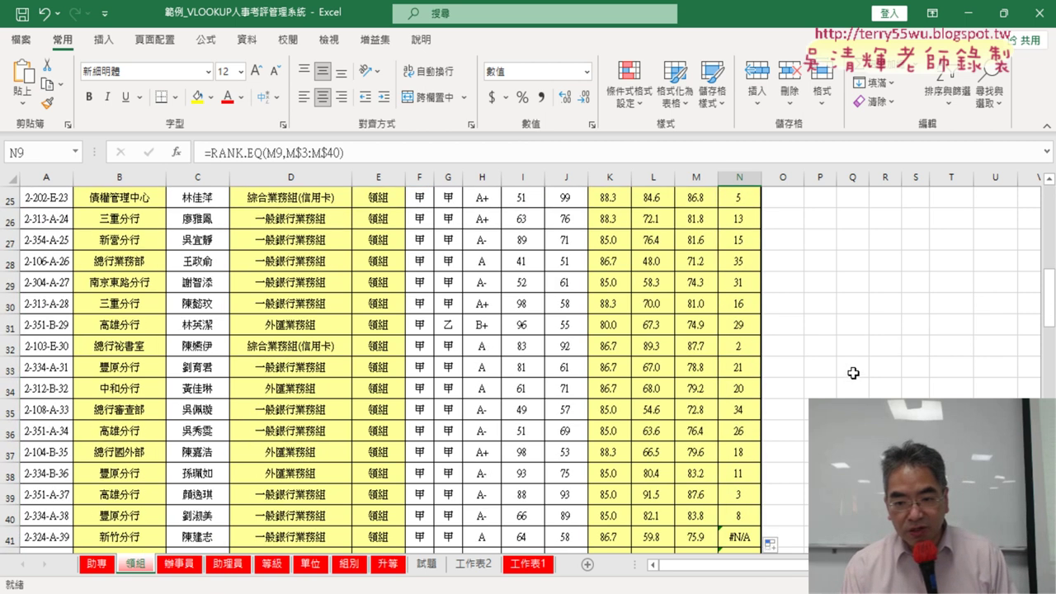
scroll(853, 373, down, 3)
scroll(853, 373, down, 1)
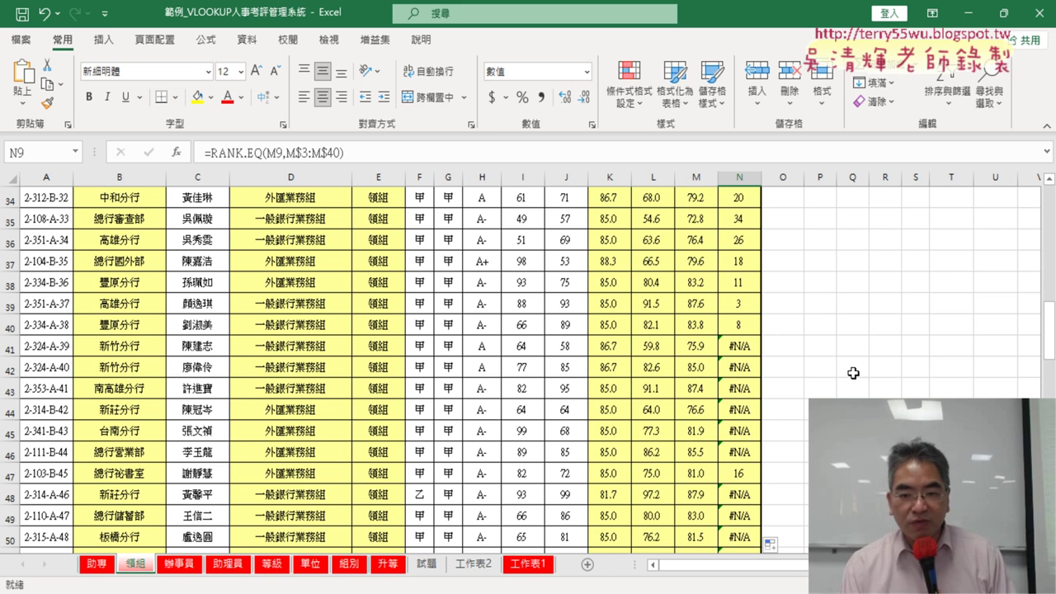
scroll(853, 372, down, 1)
scroll(853, 373, down, 10)
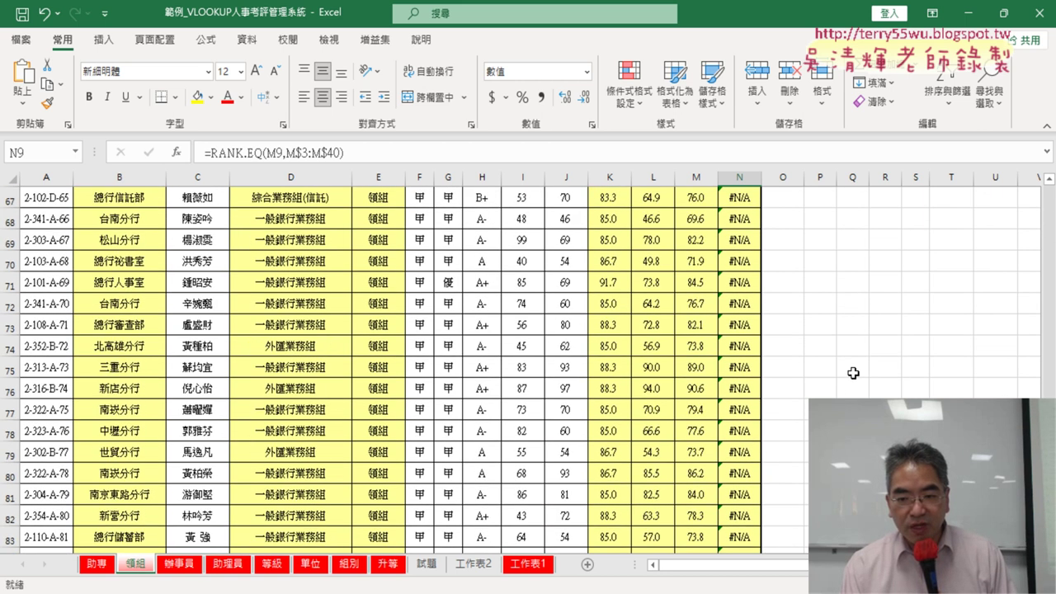
scroll(853, 372, down, 4)
scroll(853, 373, up, 6)
scroll(852, 373, up, 6)
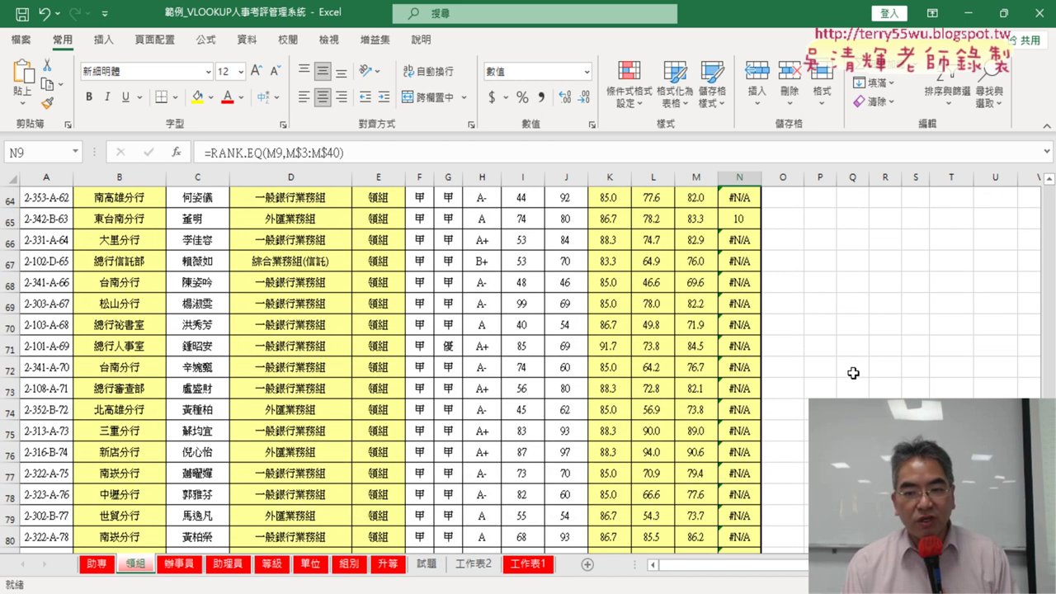
scroll(852, 373, up, 6)
scroll(853, 373, up, 5)
scroll(853, 373, up, 3)
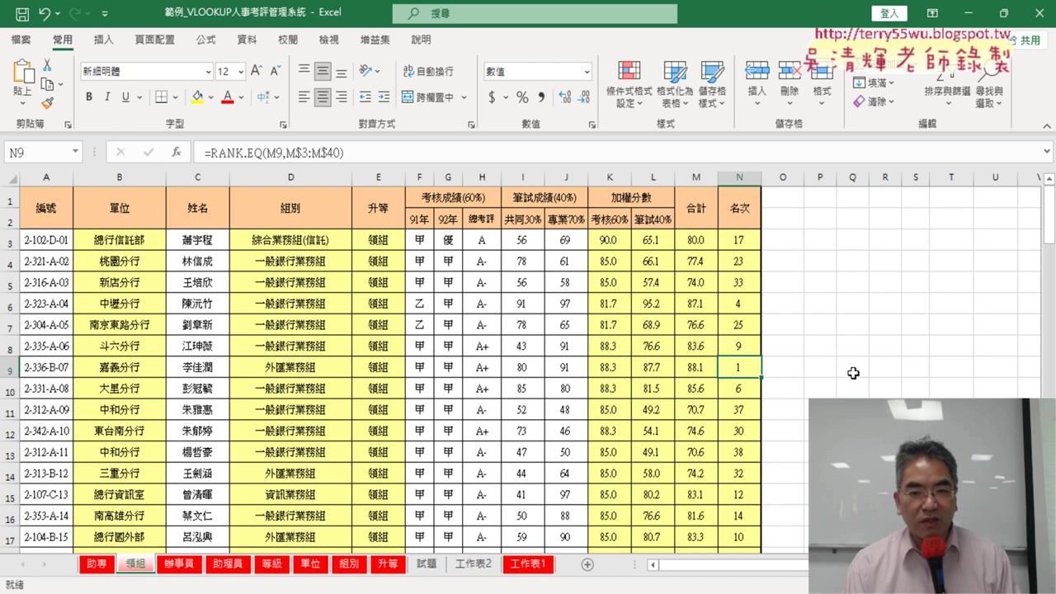
Compare the last data rows of 助專 and 領組 to confirm the list ends at row 101.
click(745, 239)
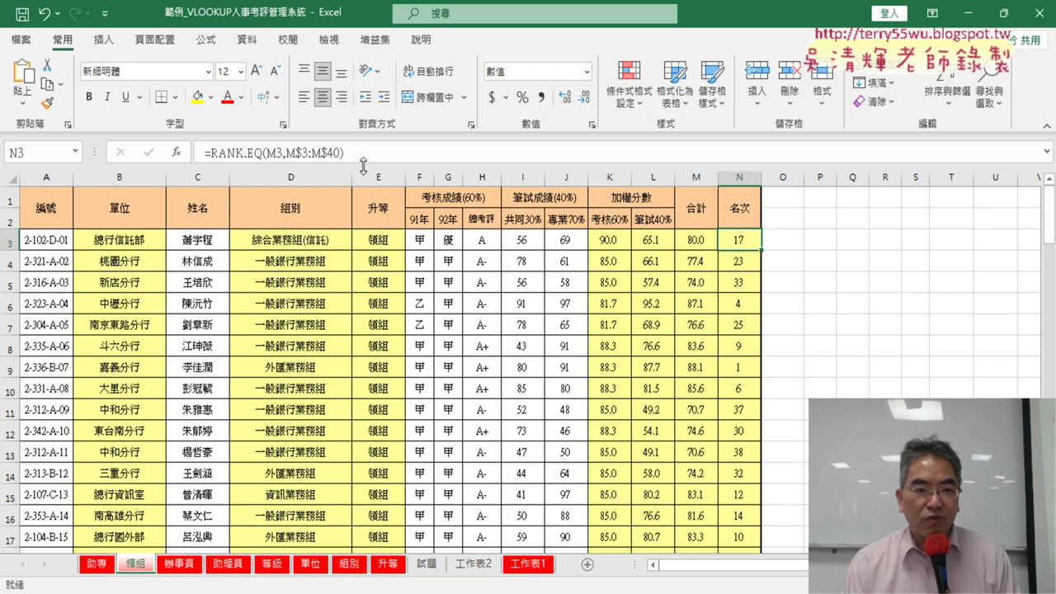
click(331, 153)
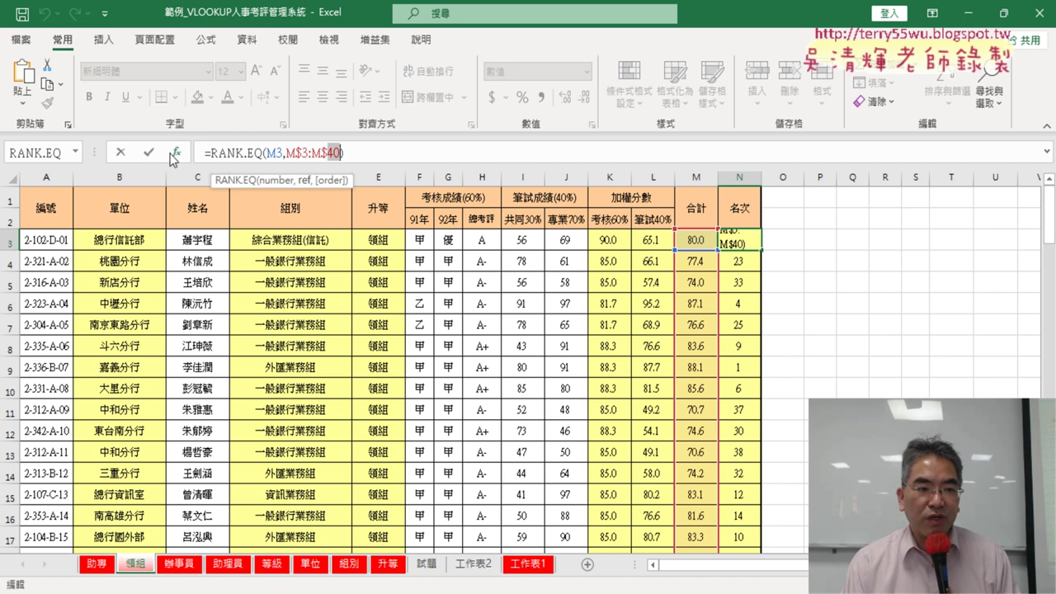
click(121, 153)
click(96, 563)
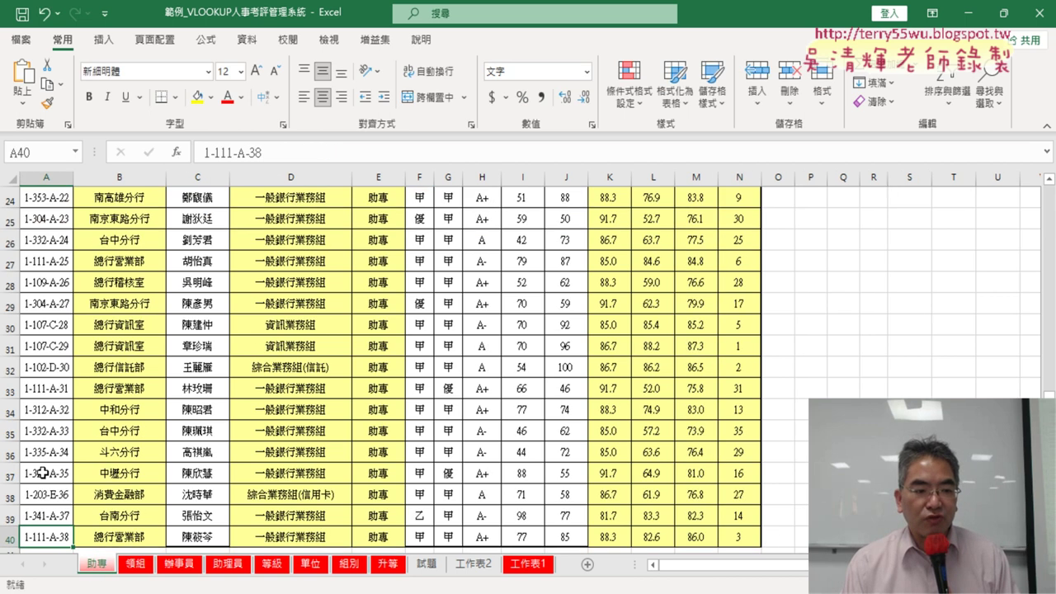
click(43, 472)
scroll(49, 530, down, 2)
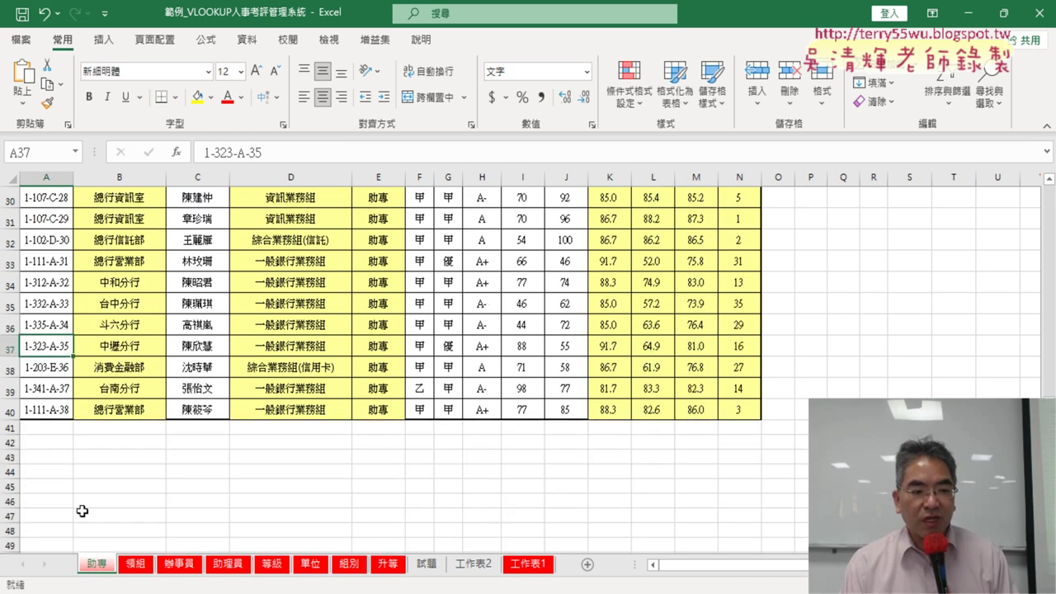
click(136, 564)
click(44, 405)
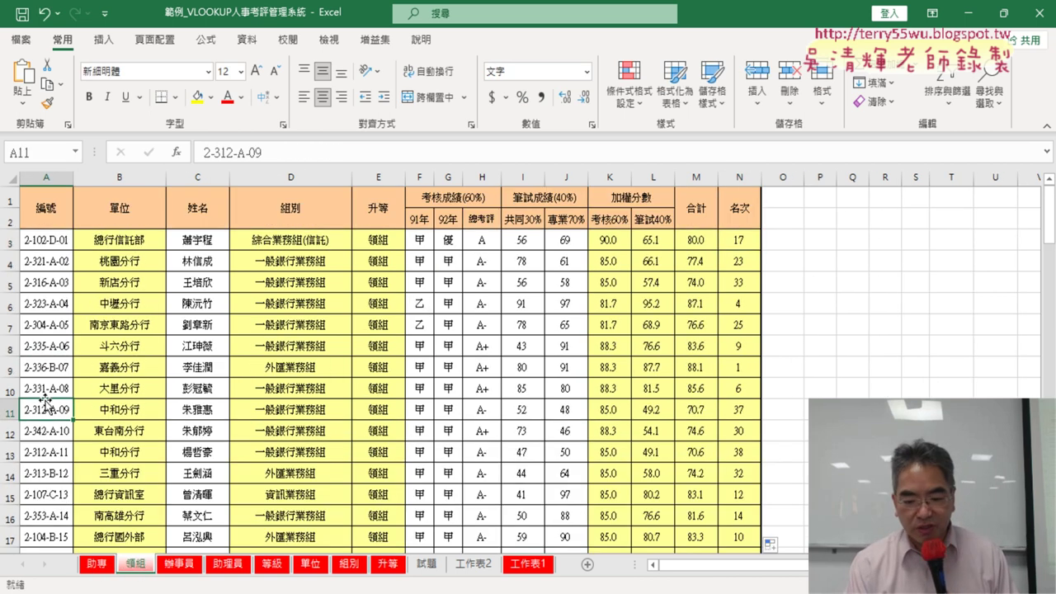
key(ctrl+Down)
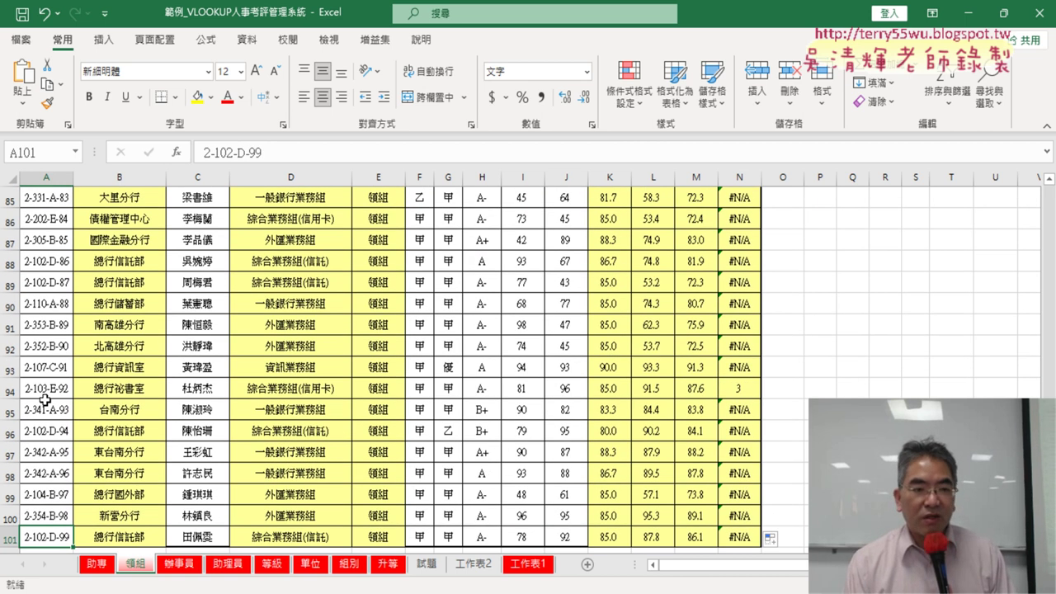
scroll(653, 412, up, 7)
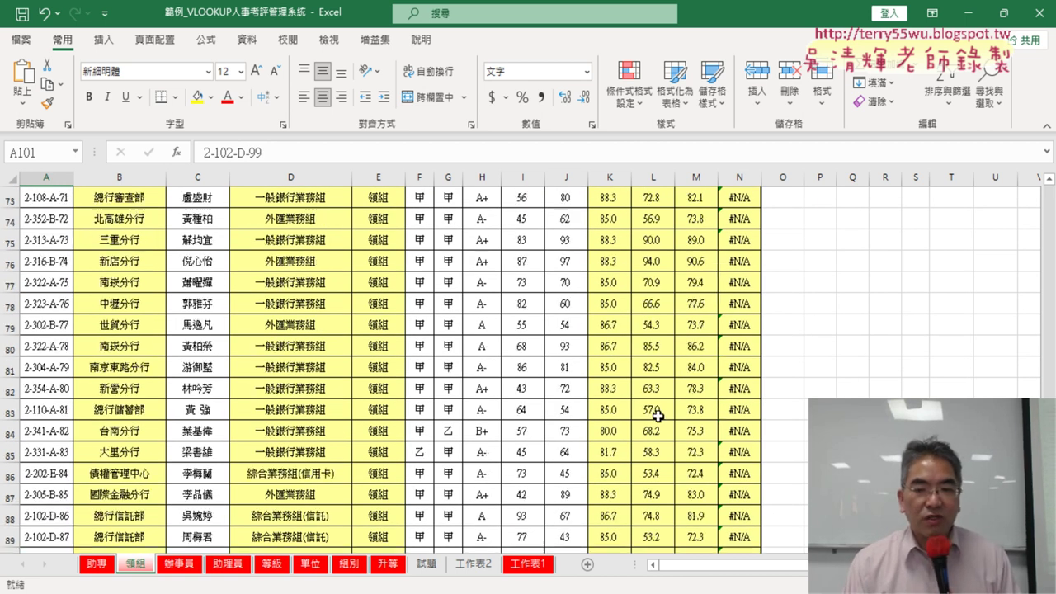
scroll(656, 415, up, 8)
scroll(657, 416, up, 11)
scroll(658, 416, up, 2)
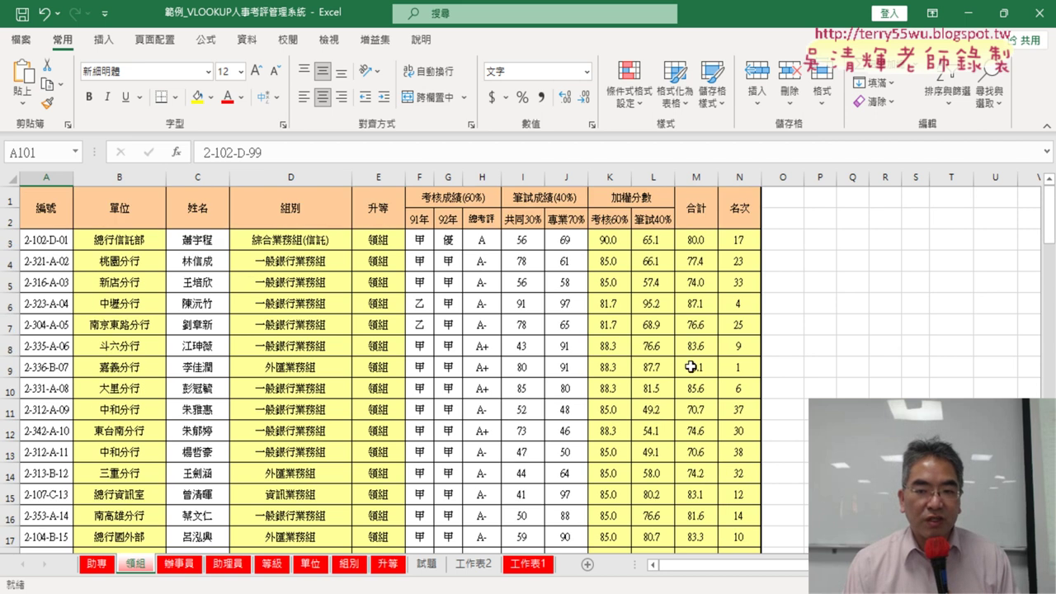
Change N3 to =RANK.EQ(M3,M$3:M$101) and fill it down column N.
click(737, 238)
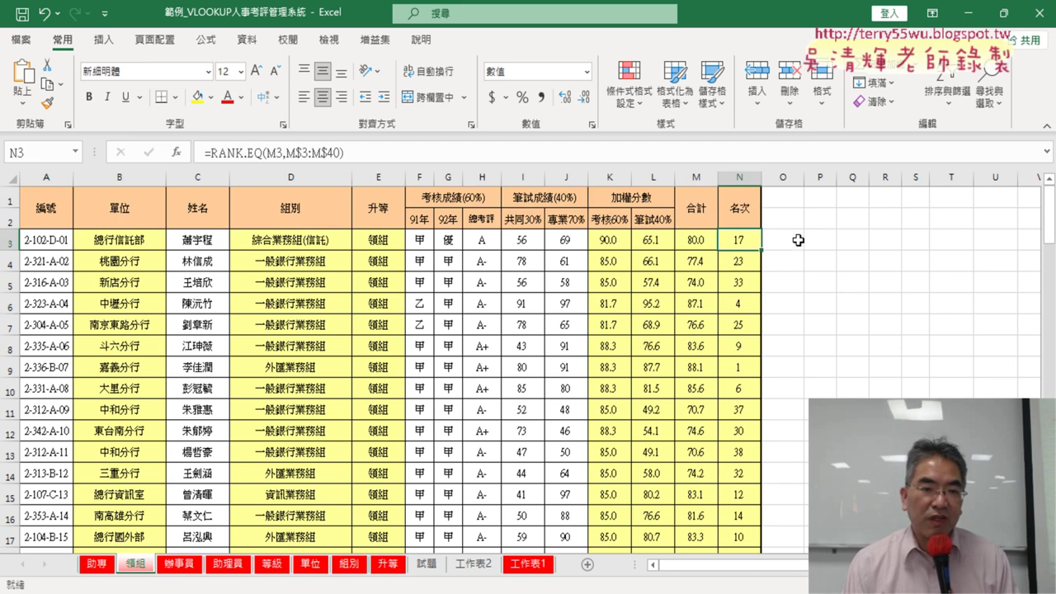
click(331, 152)
click(334, 153)
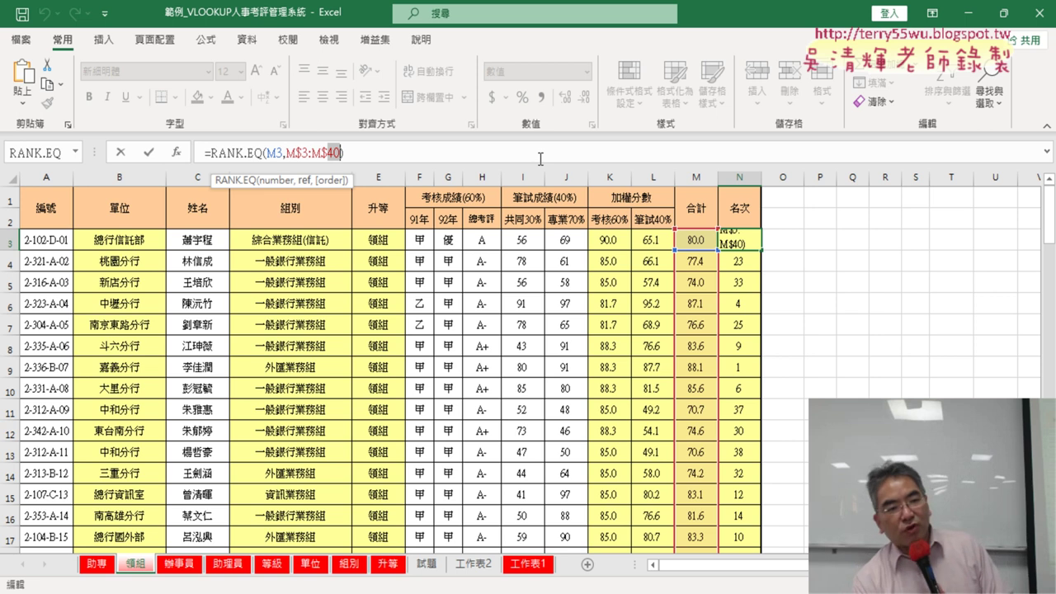
text(101)
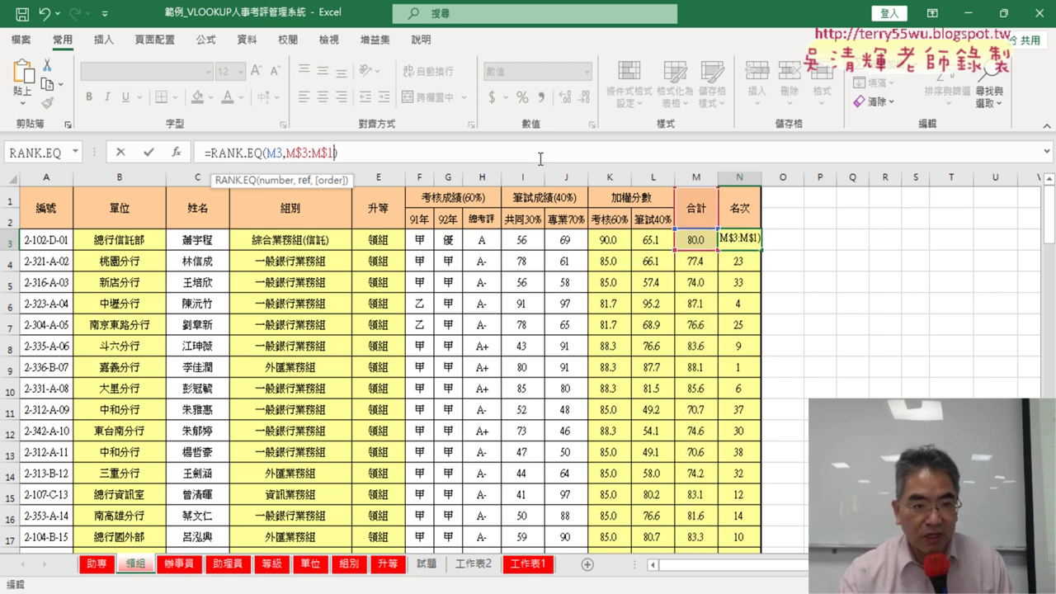
click(150, 152)
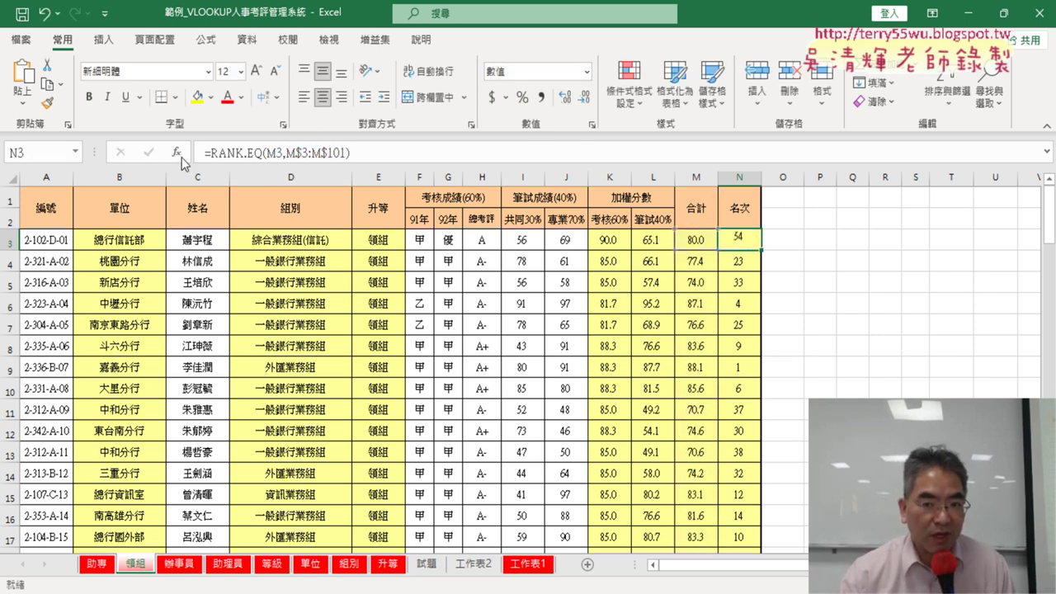
double_click(762, 251)
scroll(757, 273, down, 8)
scroll(758, 272, down, 8)
scroll(757, 275, down, 7)
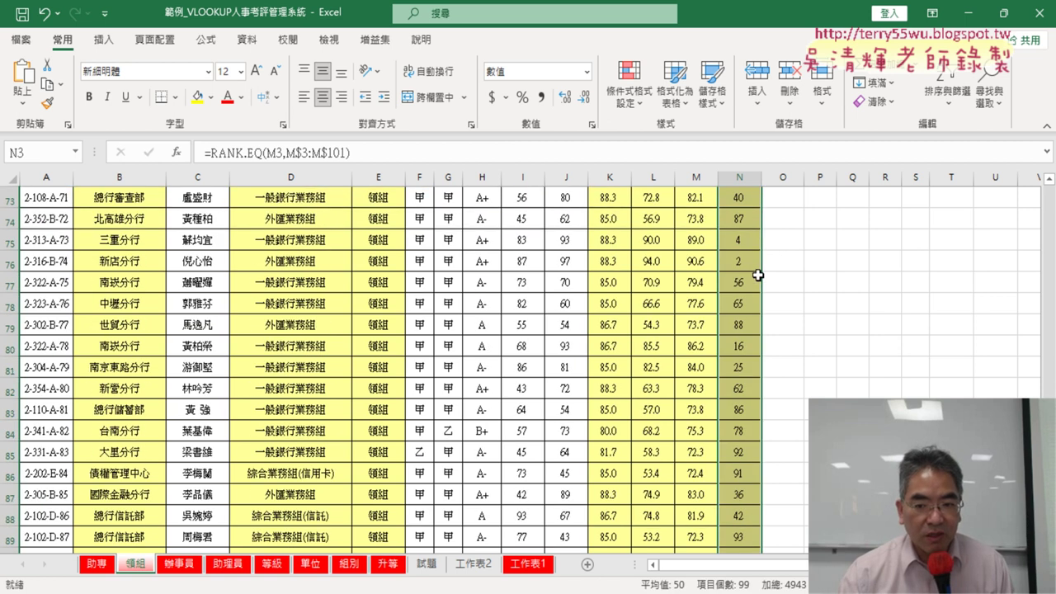
scroll(757, 274, down, 3)
scroll(757, 275, down, 2)
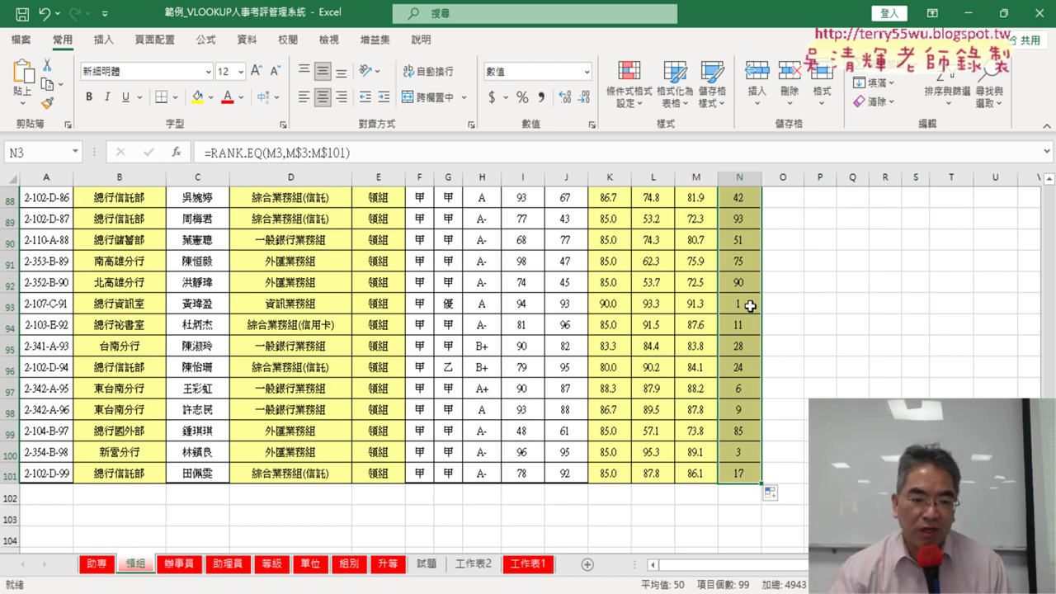
On 辦事員, fill the B3 branch, D3 group and E3 promotion formulas down.
click(174, 563)
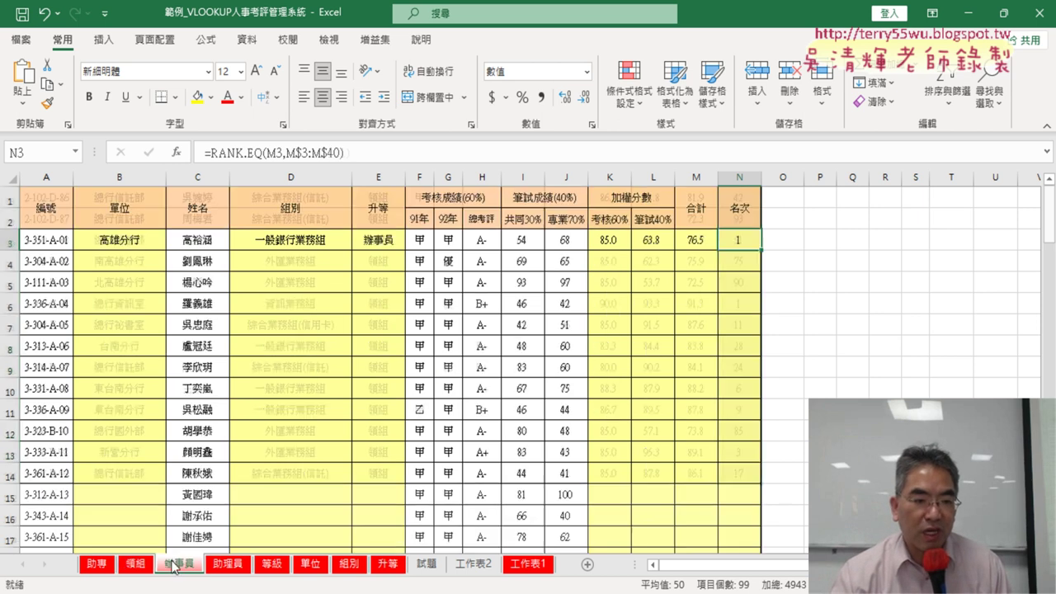
click(148, 247)
double_click(167, 250)
click(330, 241)
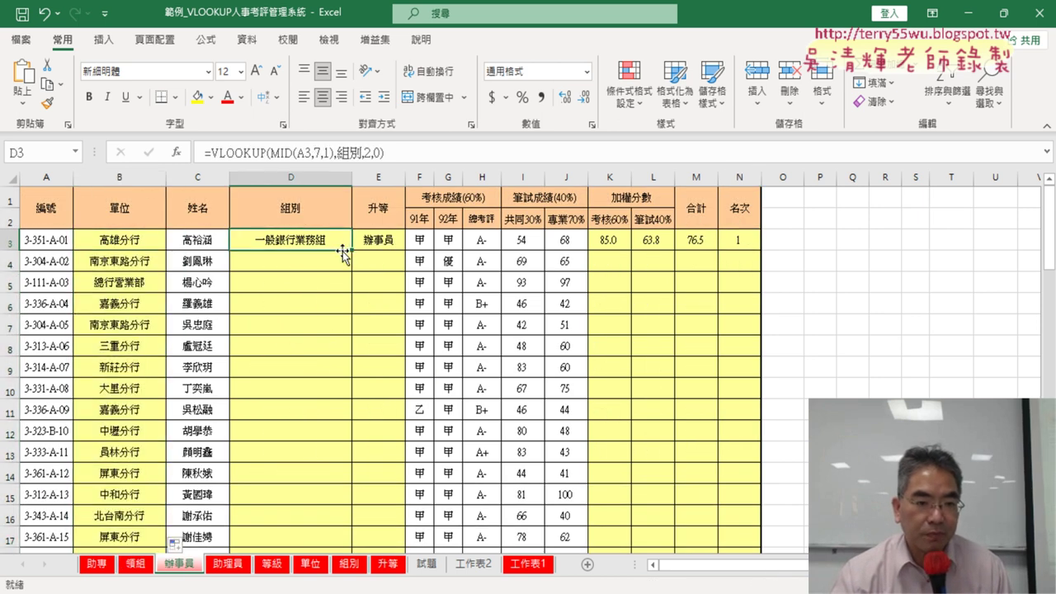
double_click(352, 250)
click(375, 240)
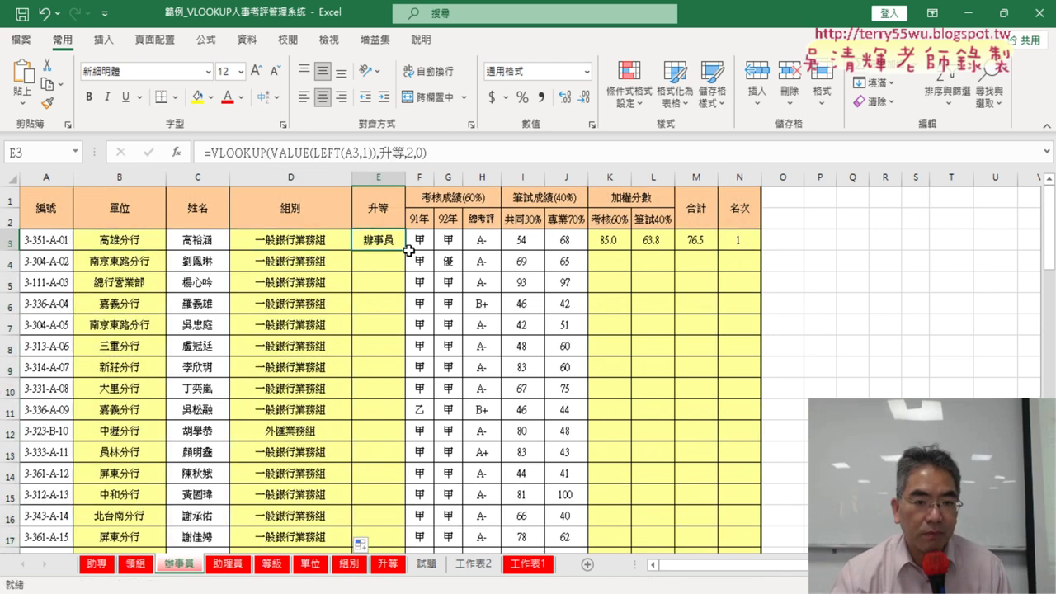
double_click(408, 250)
Fill the K3 appraisal, L3 written-test, M3 total and N3 rank formulas down.
click(609, 240)
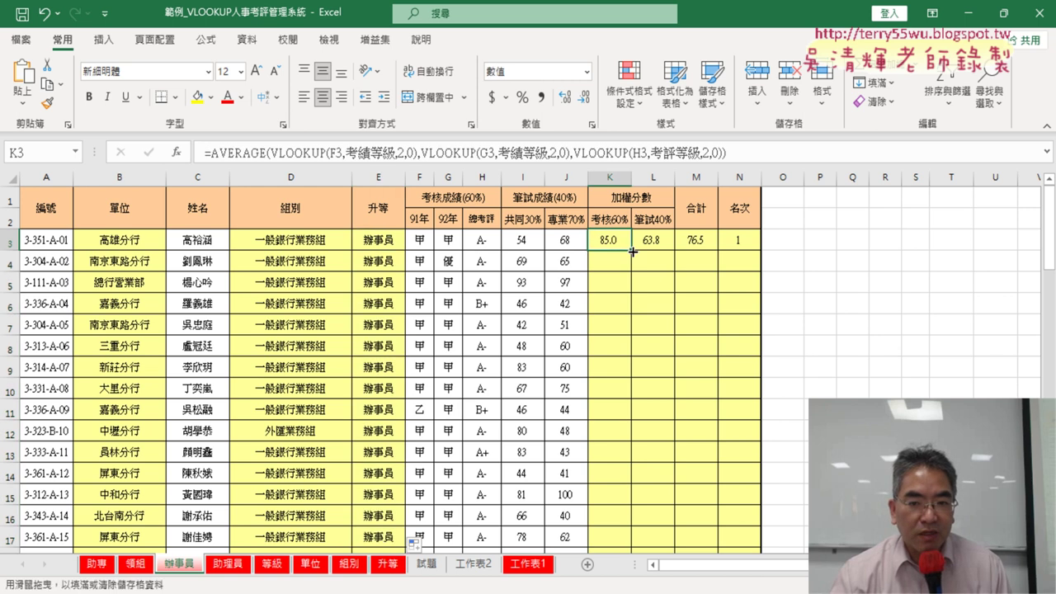
double_click(632, 251)
click(651, 240)
double_click(674, 251)
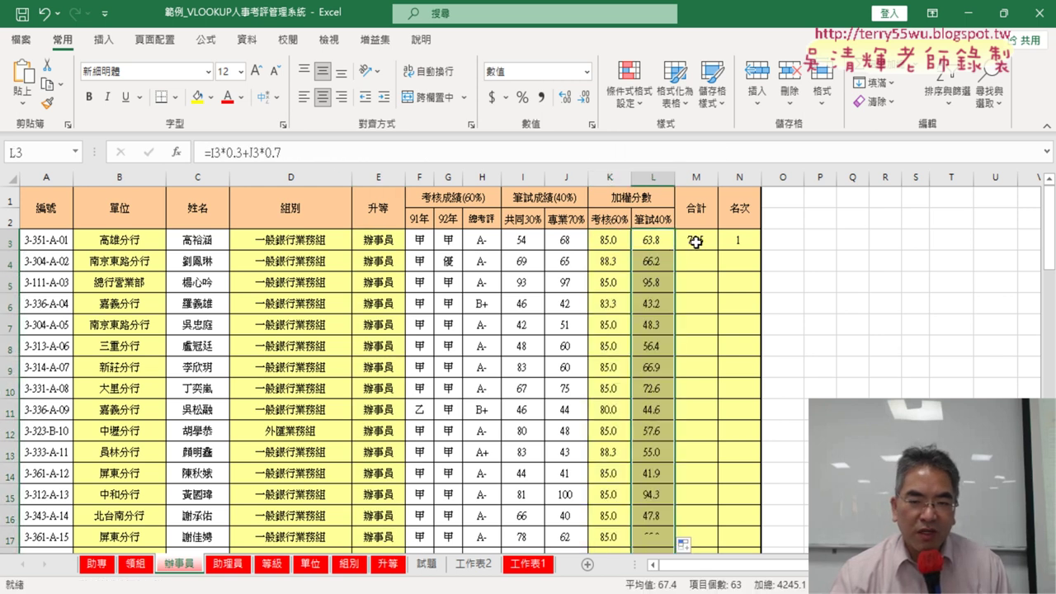
click(695, 240)
double_click(718, 251)
click(739, 241)
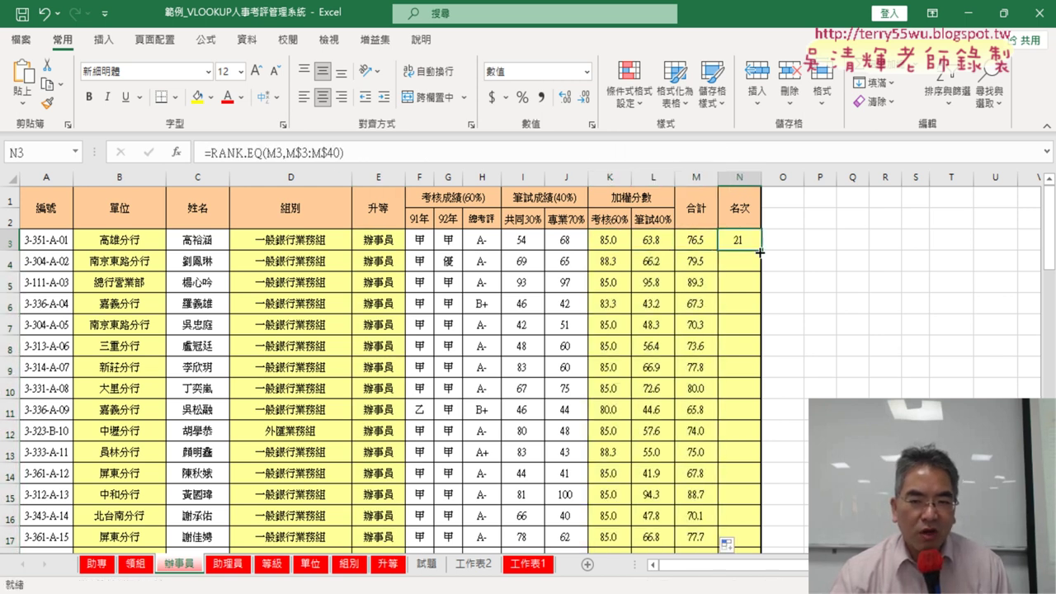
double_click(759, 250)
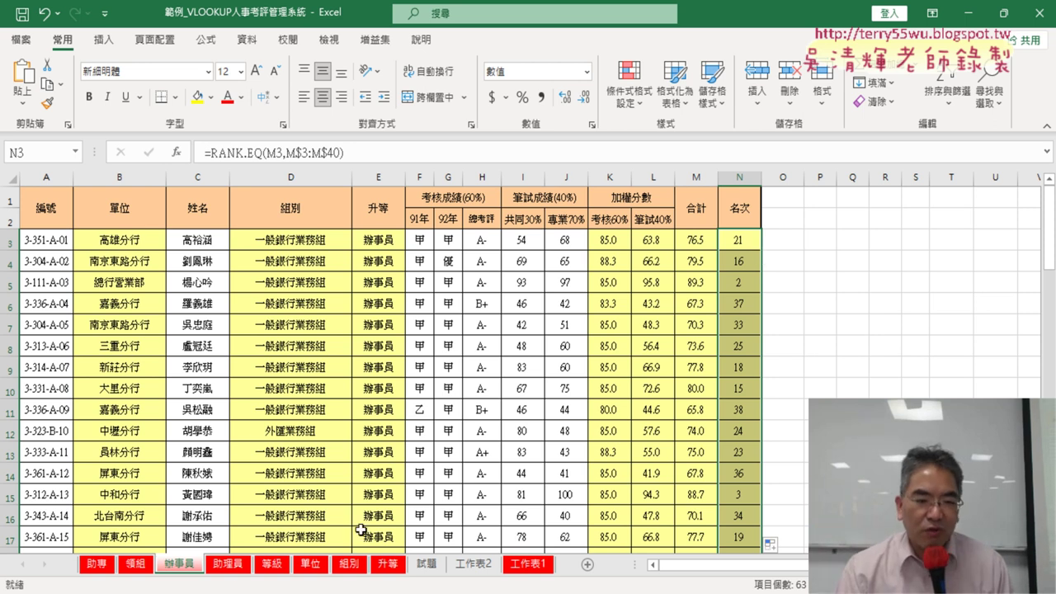
Confirm the 辦事員 employee list ends at row 65.
click(125, 244)
click(182, 564)
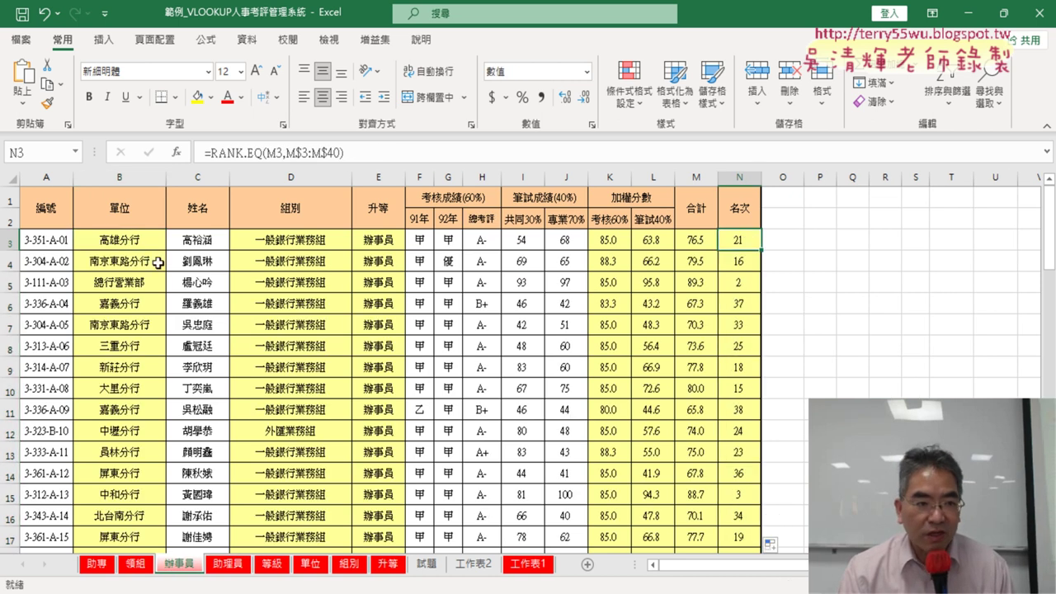
click(46, 241)
key(ctrl+Down)
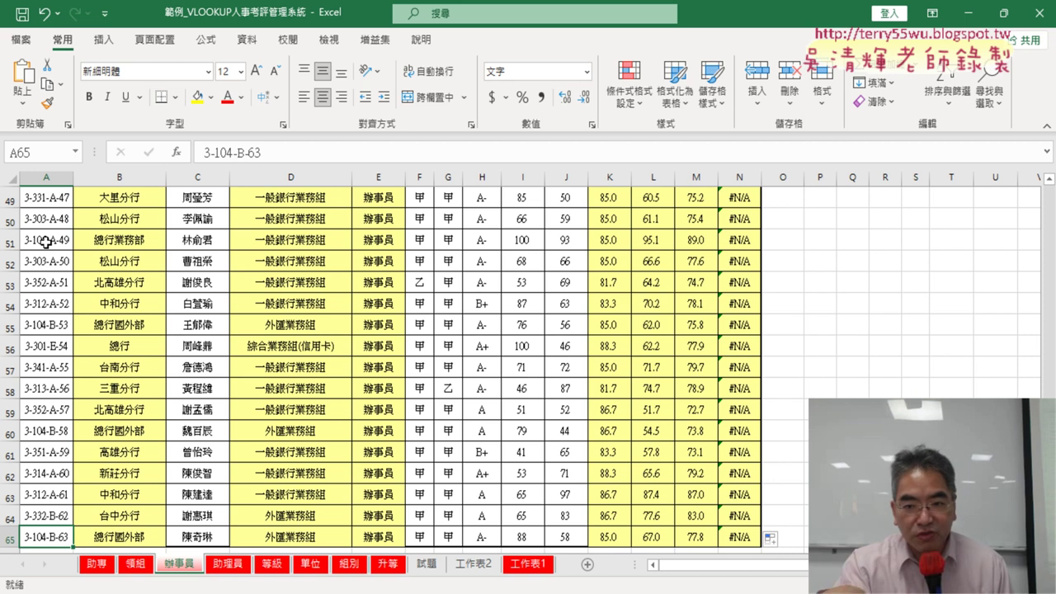
scroll(741, 242, up, 16)
Change N3's rank range to M$3:M$65 and fill it down through row 65.
click(742, 241)
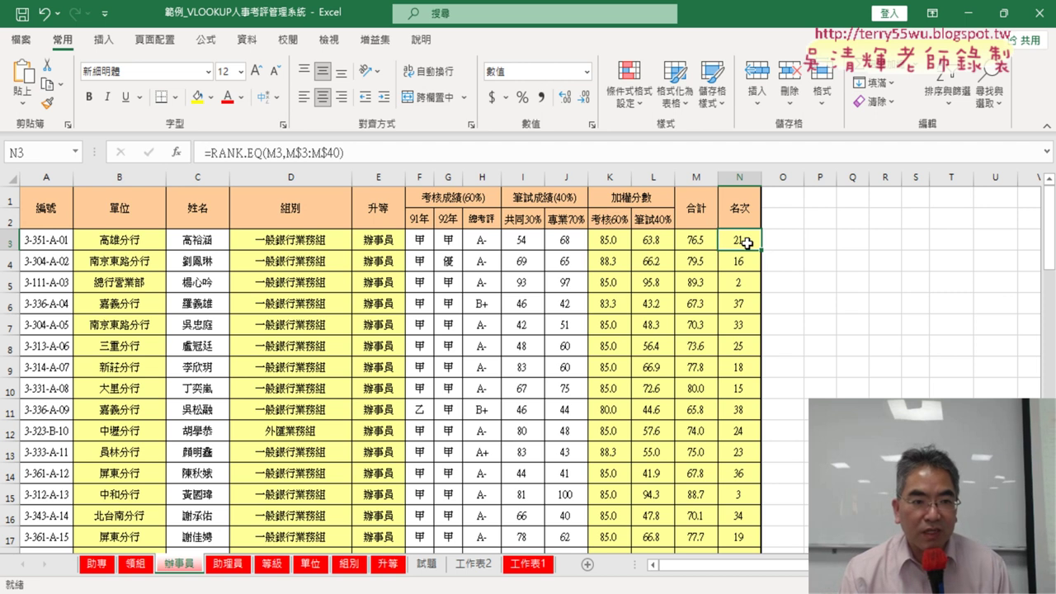
click(339, 153)
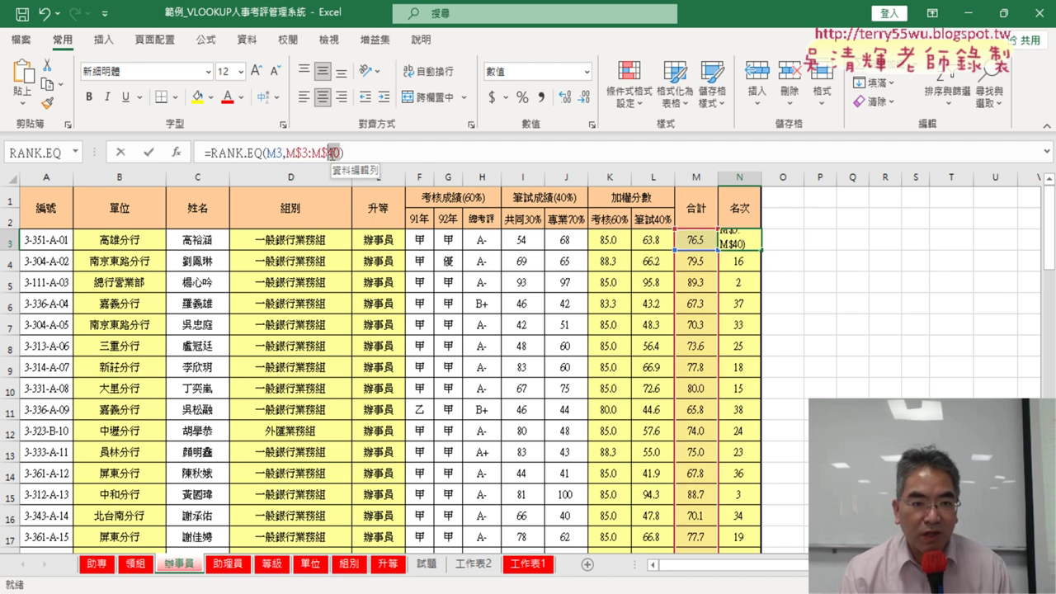
text(65)
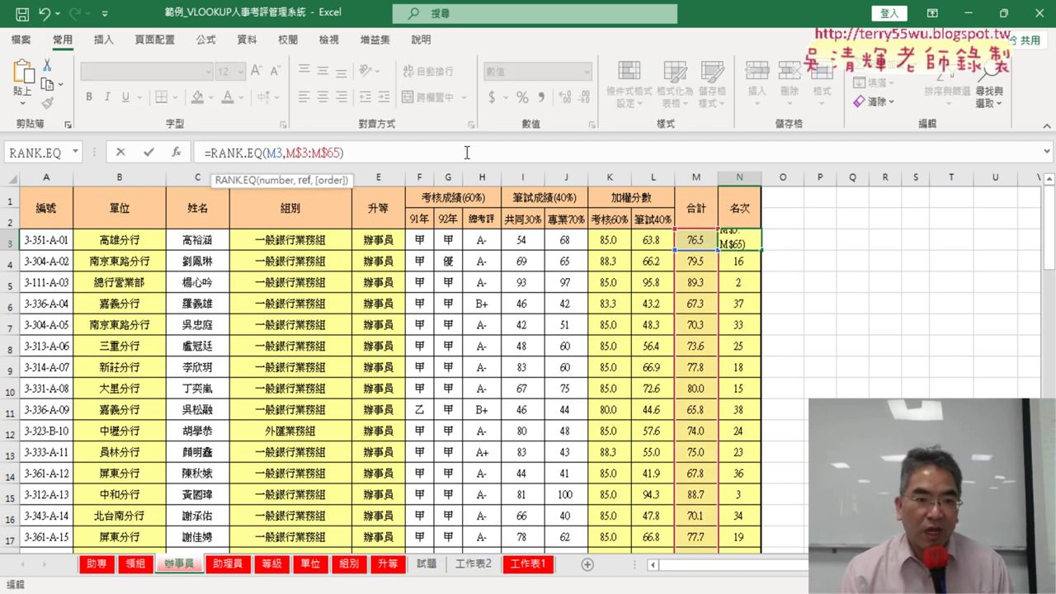
click(150, 154)
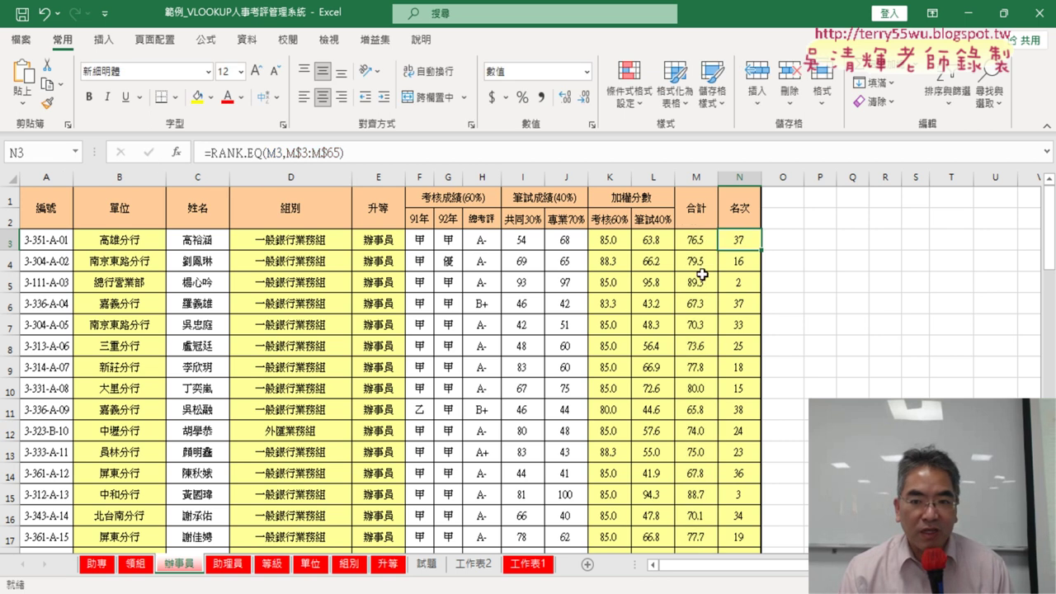
double_click(761, 249)
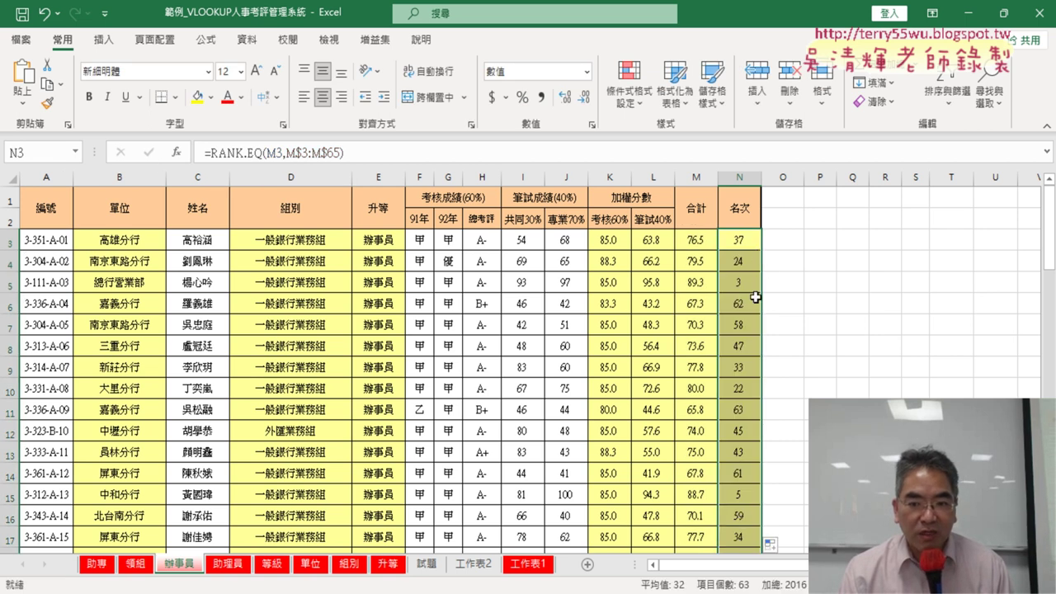
scroll(749, 323, down, 9)
scroll(749, 323, down, 4)
scroll(749, 323, down, 4)
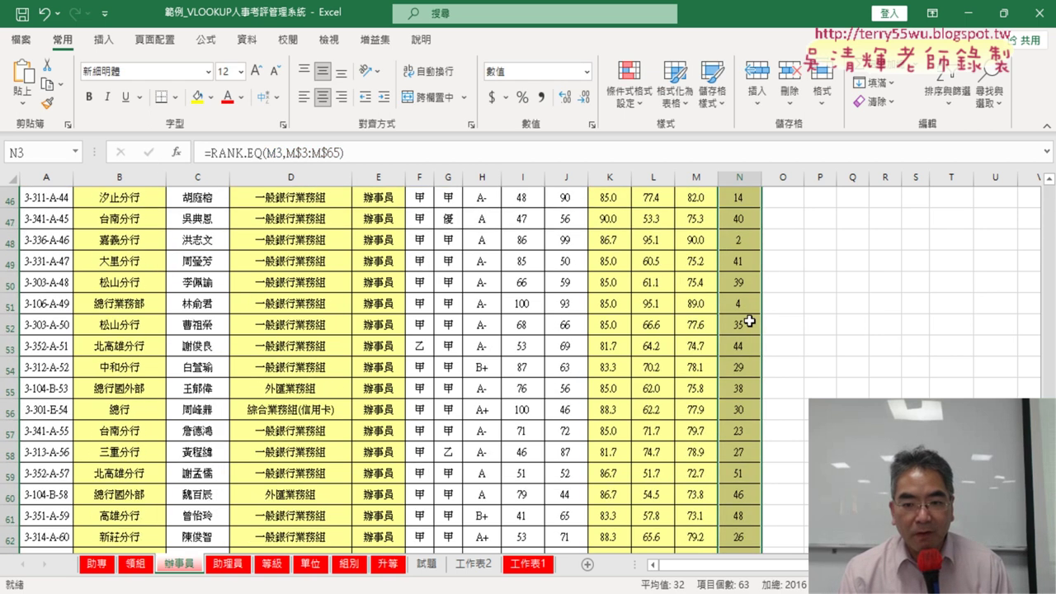
scroll(749, 324, up, 4)
scroll(749, 323, up, 5)
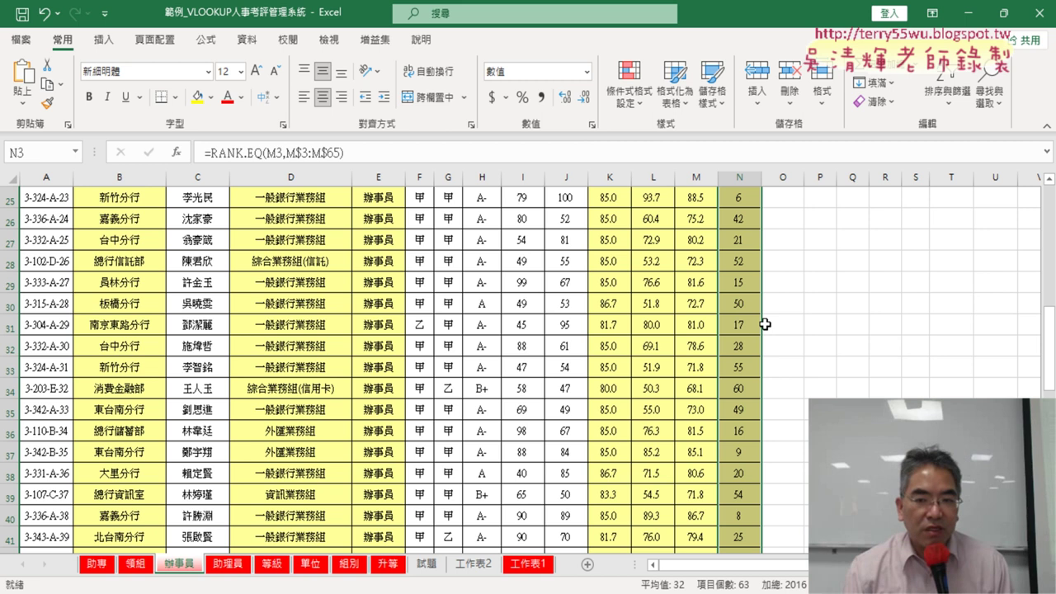
scroll(765, 324, up, 8)
click(736, 240)
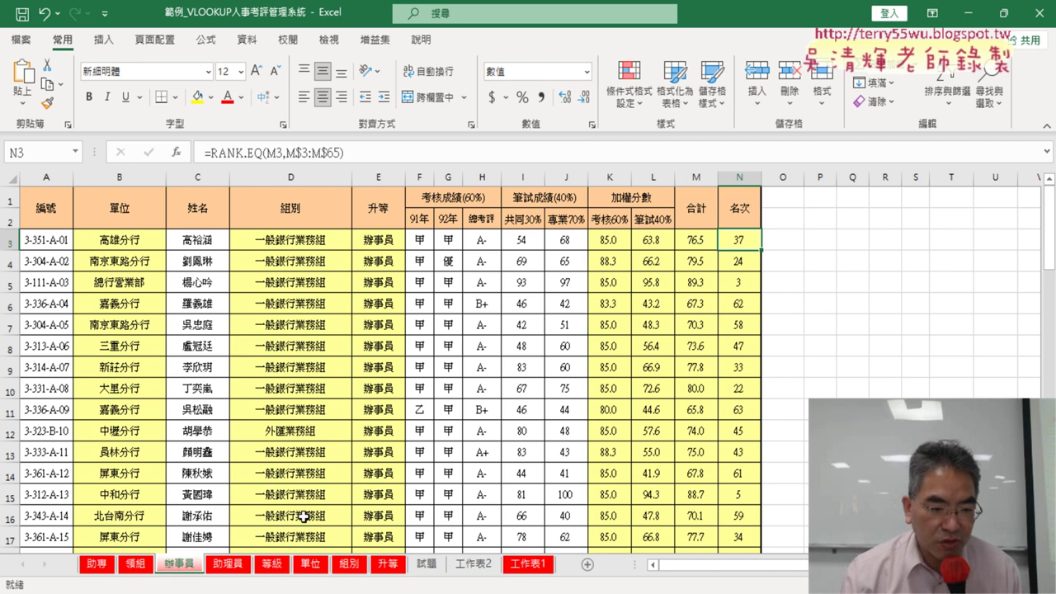
On 助理員, fill the B3 unit, D3 group and E3 promotion formulas down.
click(244, 569)
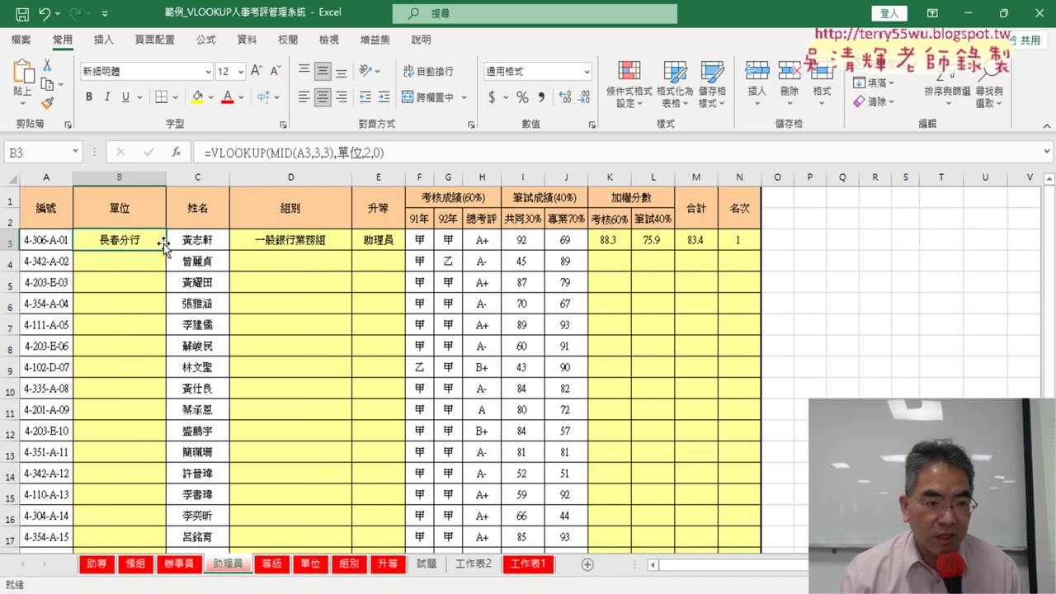
double_click(167, 248)
click(297, 240)
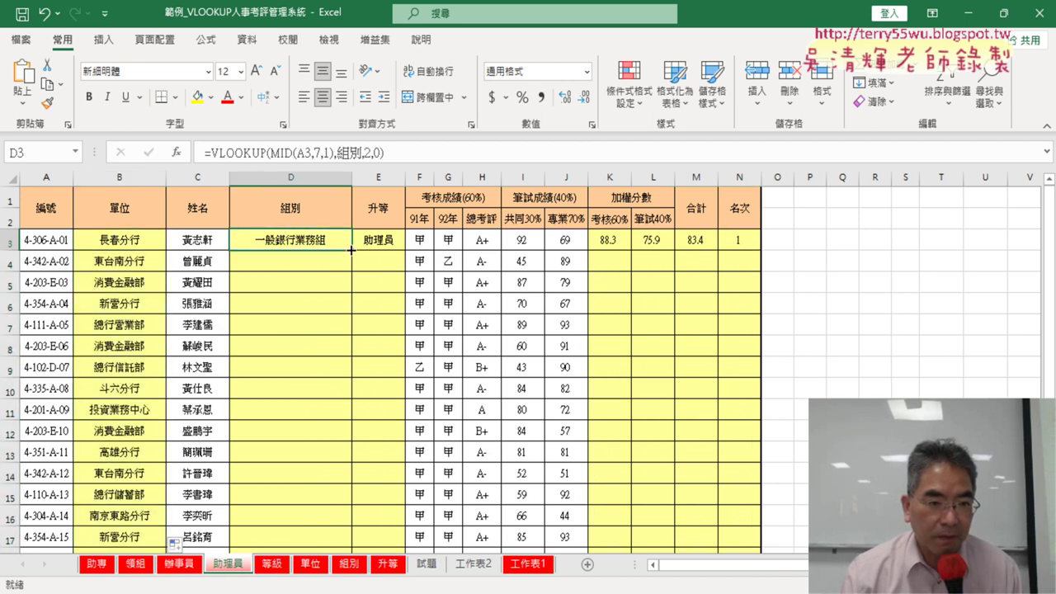
double_click(351, 249)
click(378, 240)
double_click(405, 250)
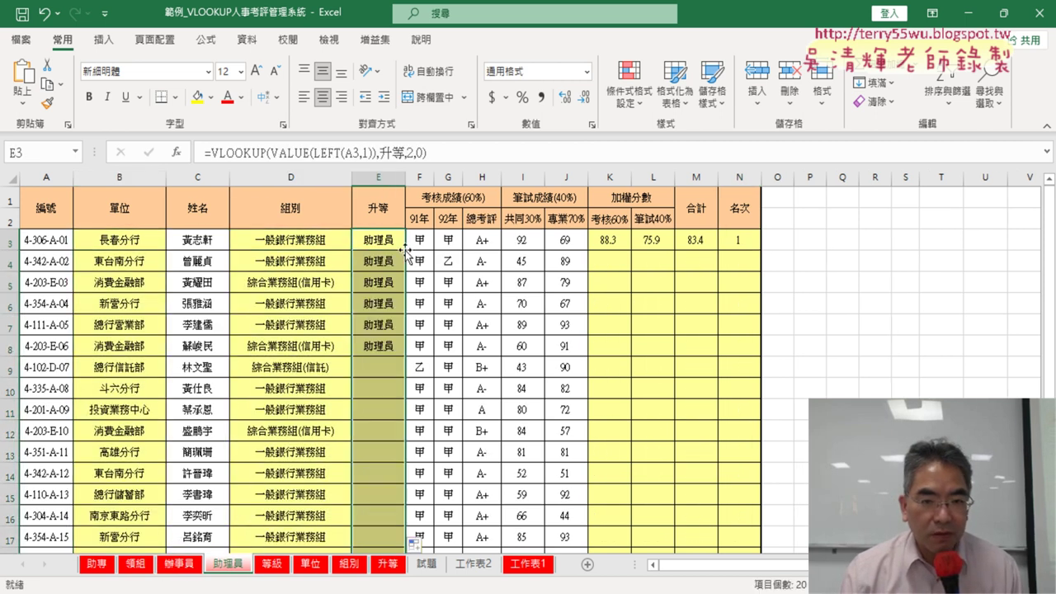
Fill the K3 appraisal, L3 exam and M3 total formulas down, checking they reach row 22.
click(627, 241)
double_click(631, 250)
click(652, 241)
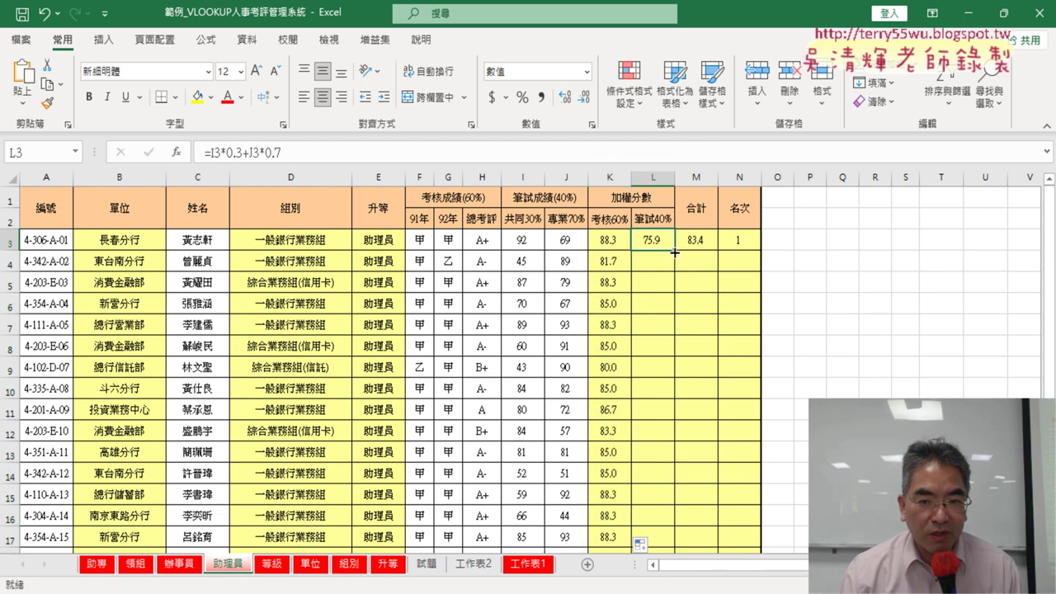
double_click(674, 250)
click(695, 240)
double_click(717, 250)
click(746, 242)
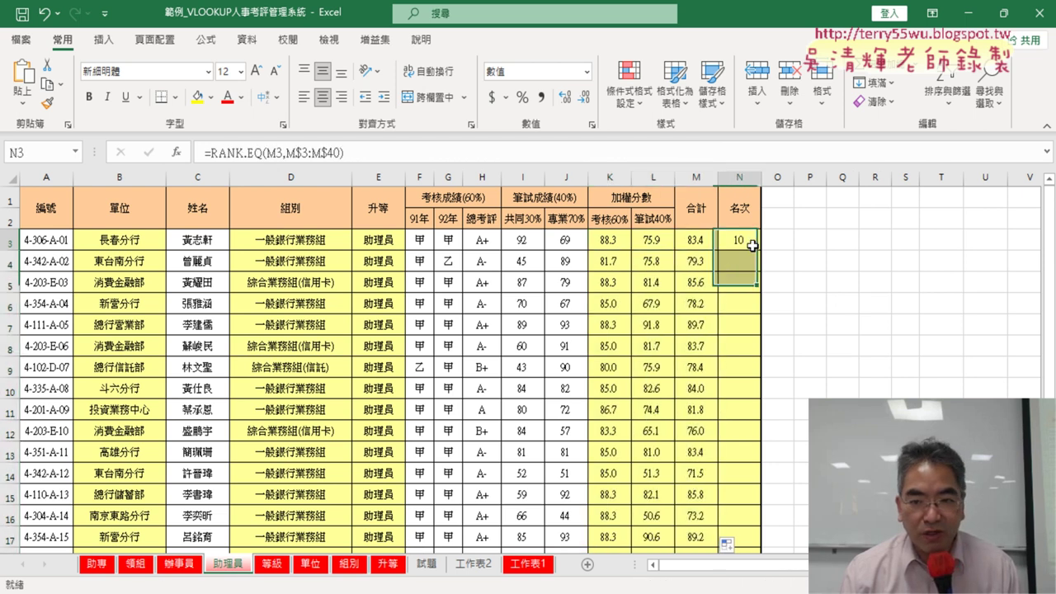
click(714, 243)
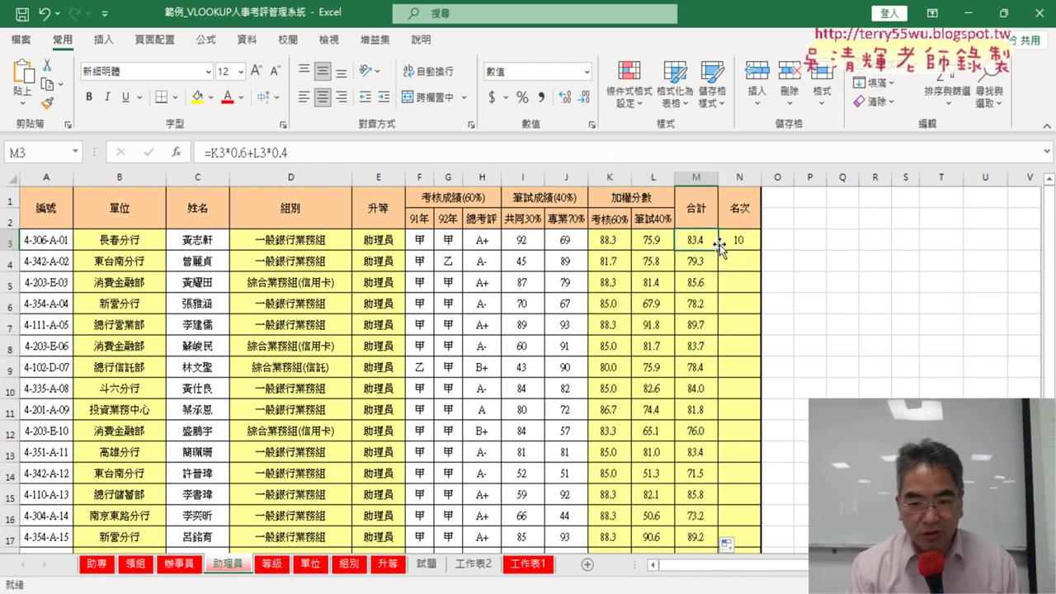
key(ctrl+Down)
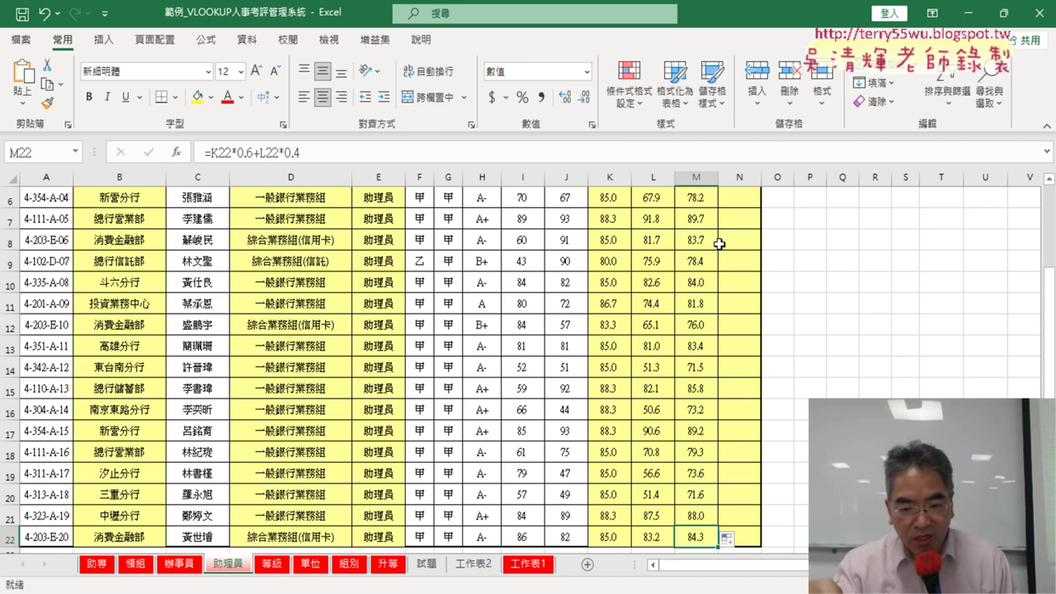
scroll(726, 242, up, 2)
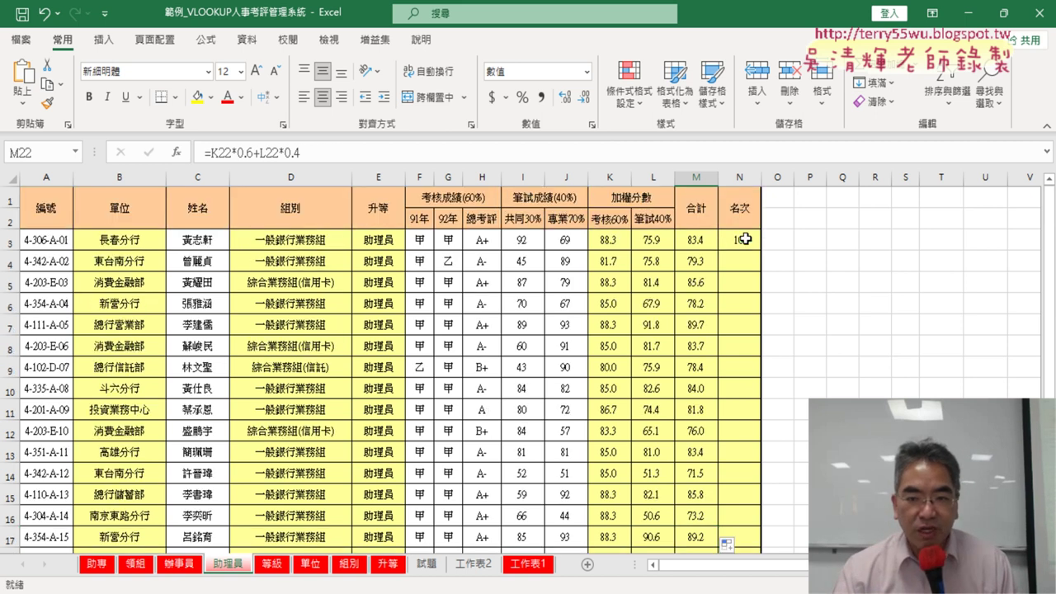
Change N3 to =RANK.EQ(M3,M$3:M$22) and fill it down the 名次 column.
click(745, 238)
click(339, 153)
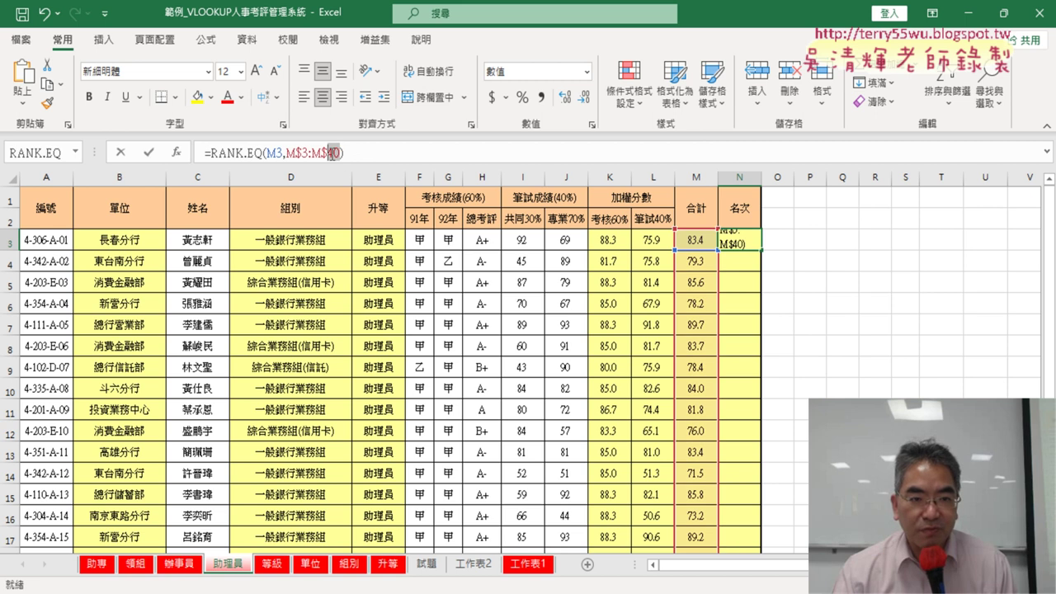
text(22)
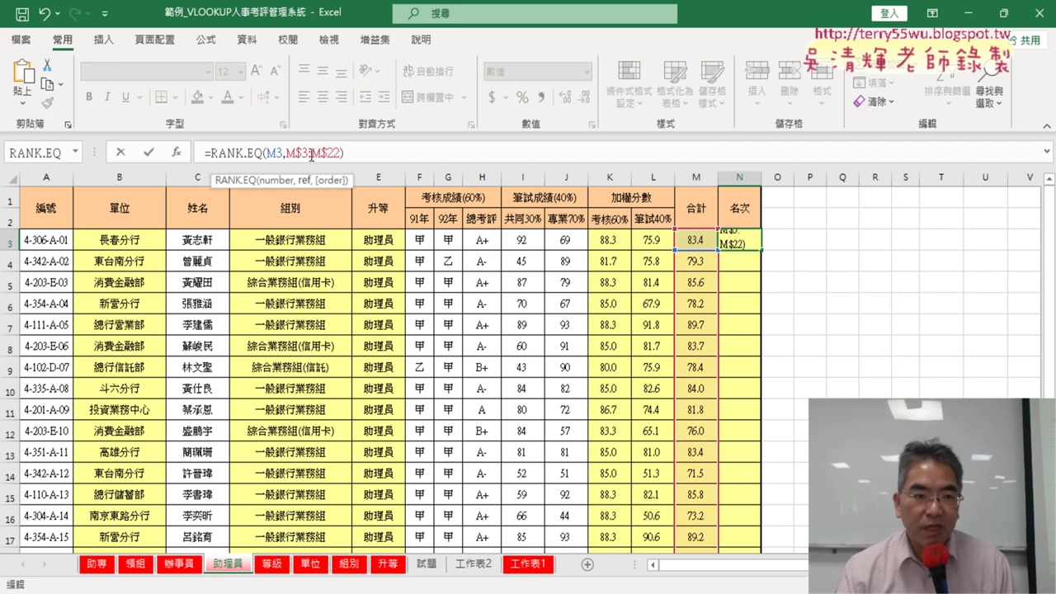
click(148, 152)
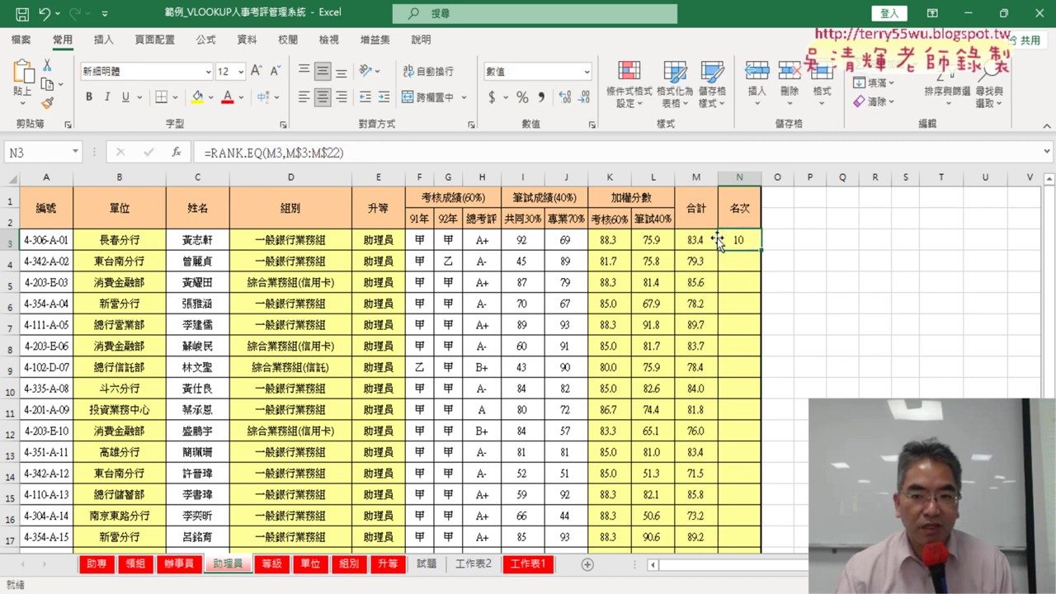
double_click(763, 249)
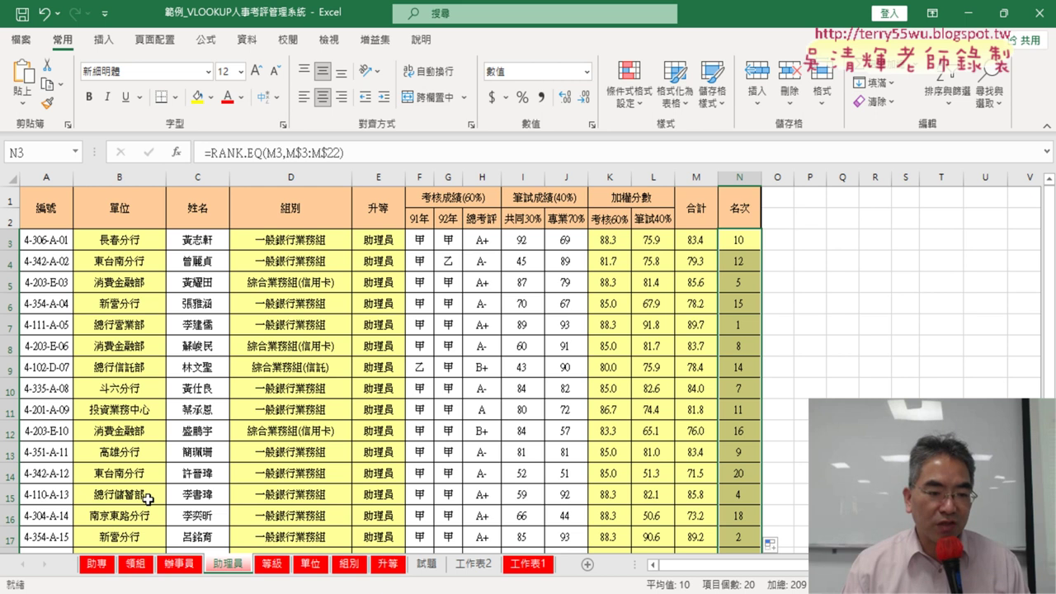
Regroup sheets 助專 through 助理員 and open 助專's B3 unit lookup formula for editing.
click(94, 567)
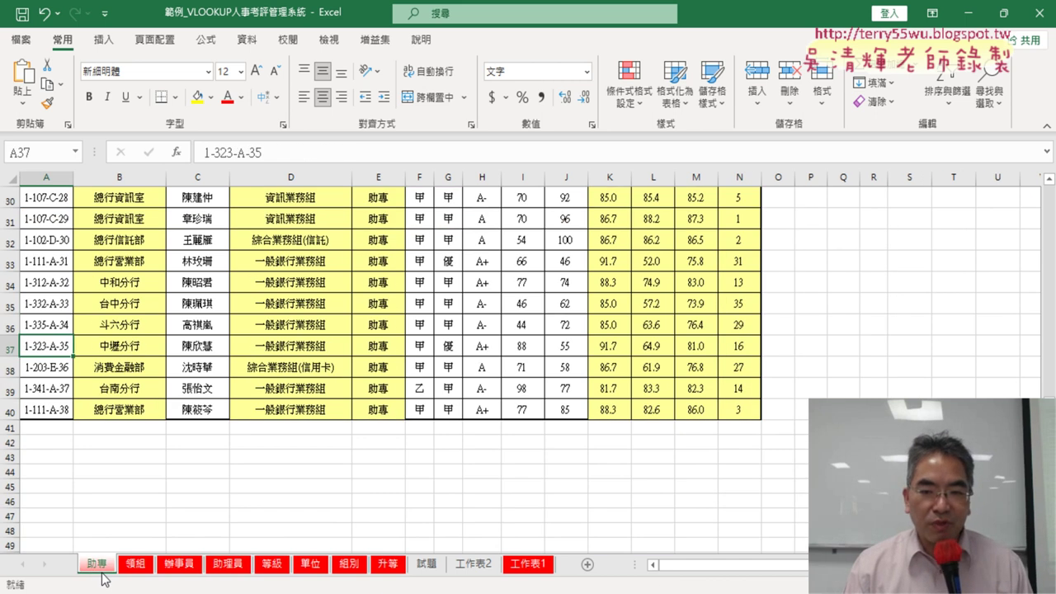
scroll(103, 580, up, 10)
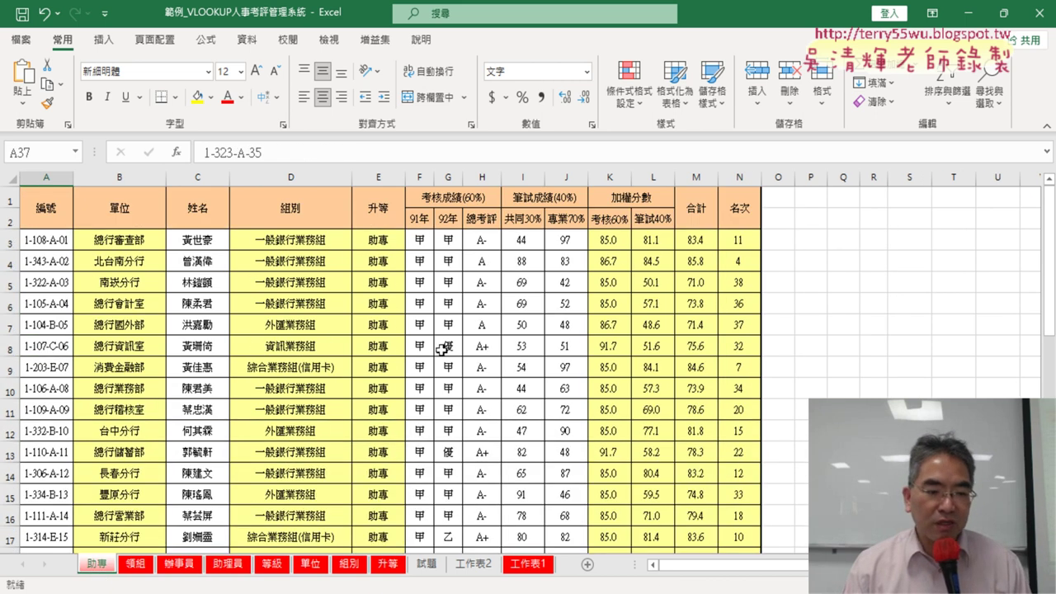
shift+click(227, 567)
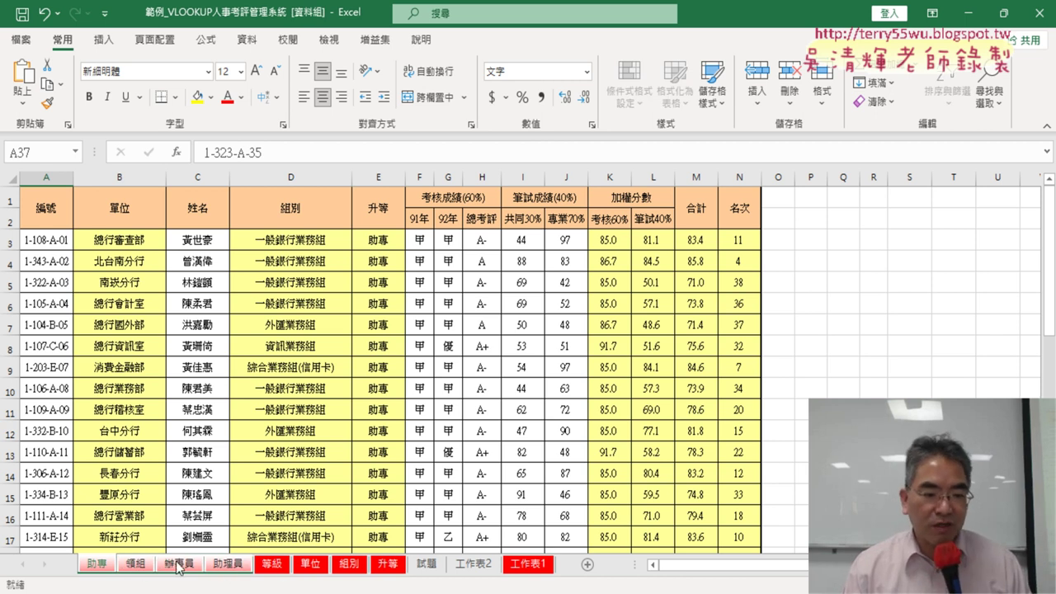
click(276, 566)
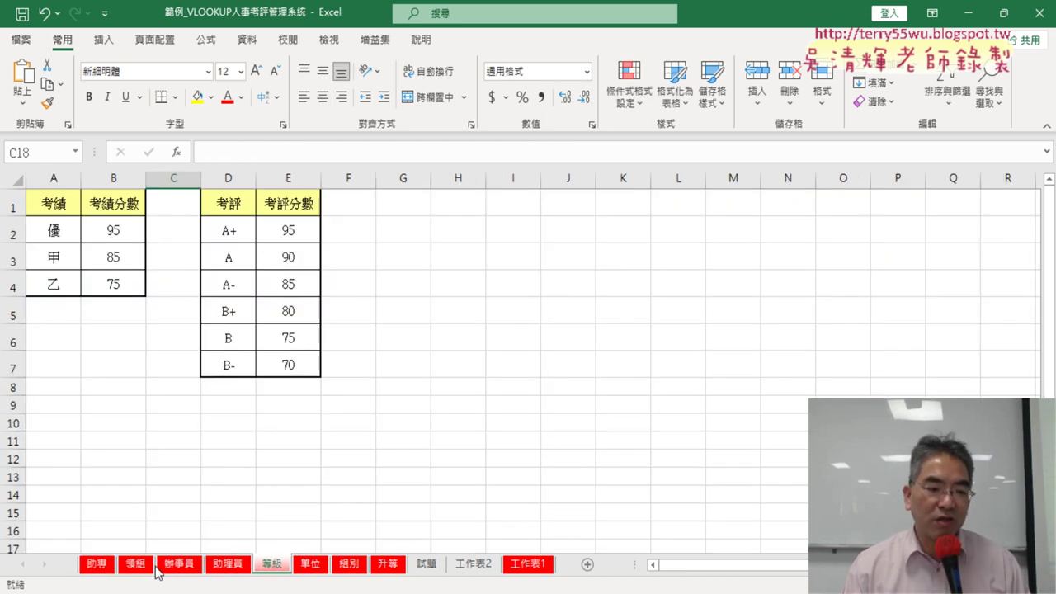
click(111, 566)
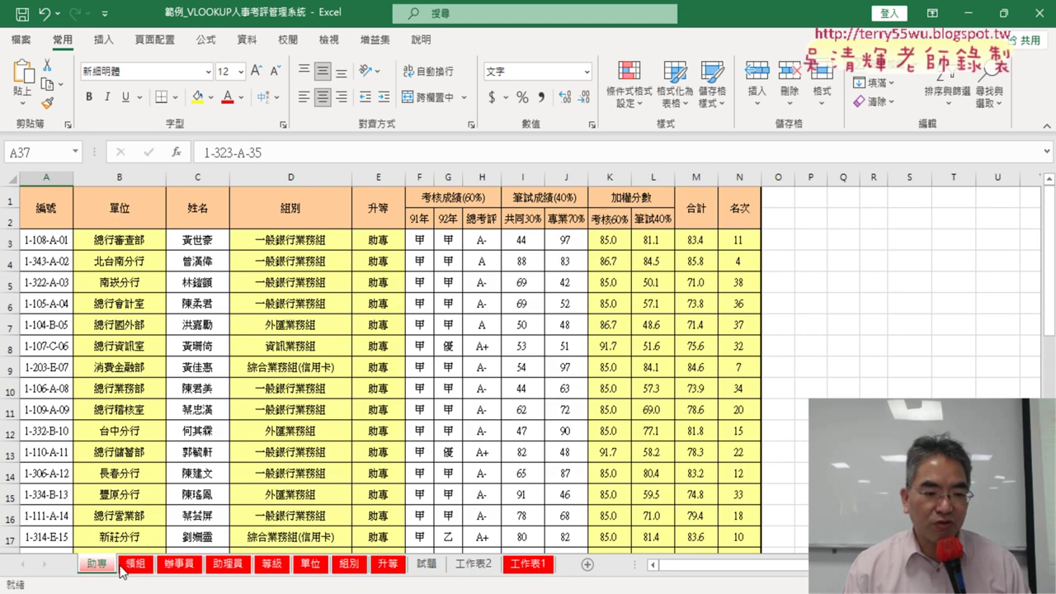
shift+click(226, 566)
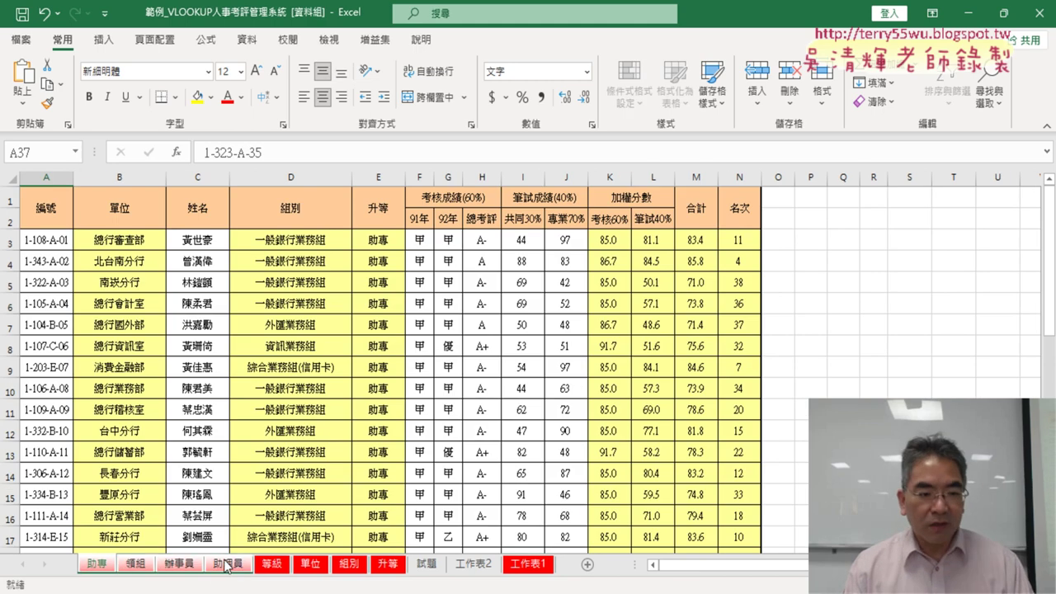
click(136, 249)
key(F2)
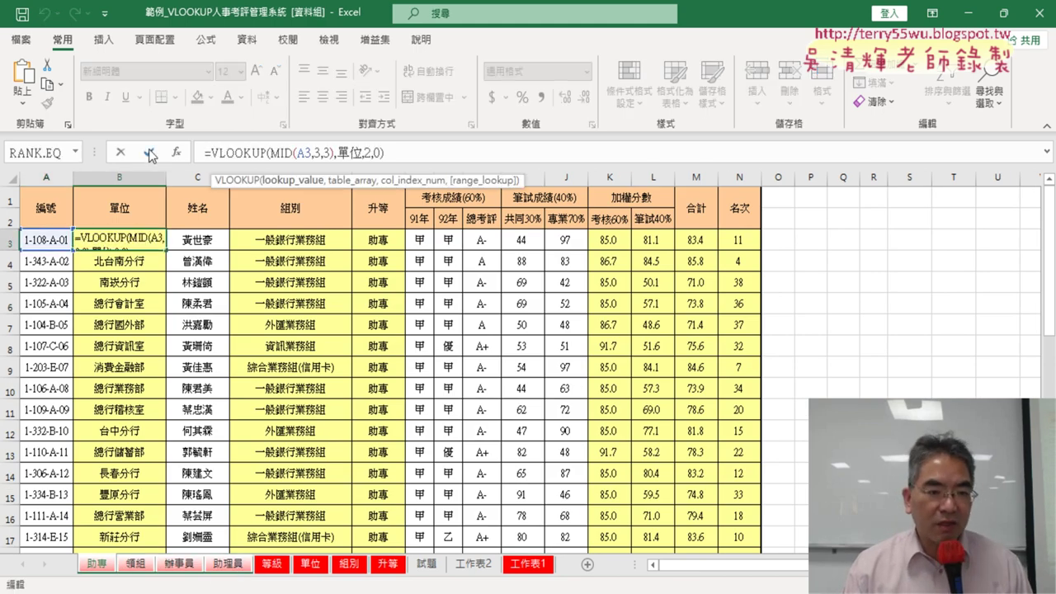